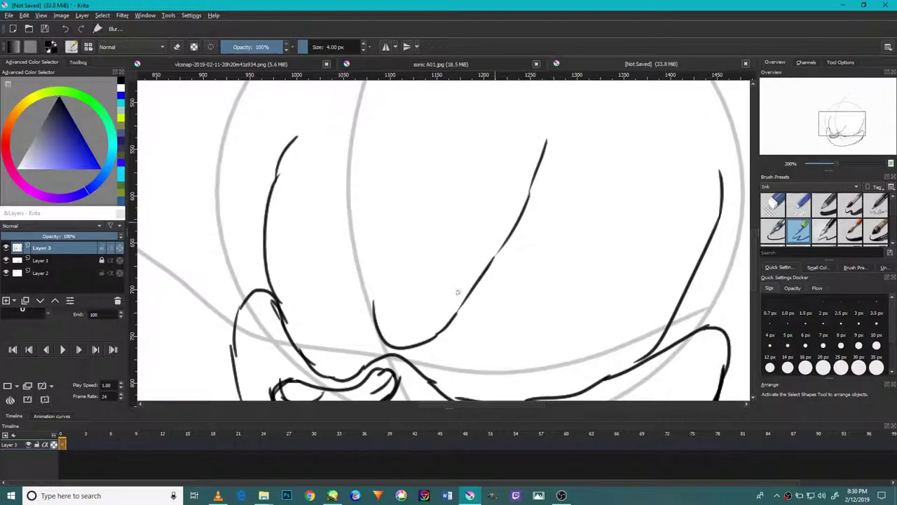
# Darken the right eye's sloping inner edge by overdrawing it with 4 px ink strokes.
pyautogui.moveTo(458, 311); pyautogui.dragTo(470, 288)
pyautogui.moveTo(464, 297); pyautogui.dragTo(507, 232)
pyautogui.moveTo(528, 202); pyautogui.dragTo(538, 167)
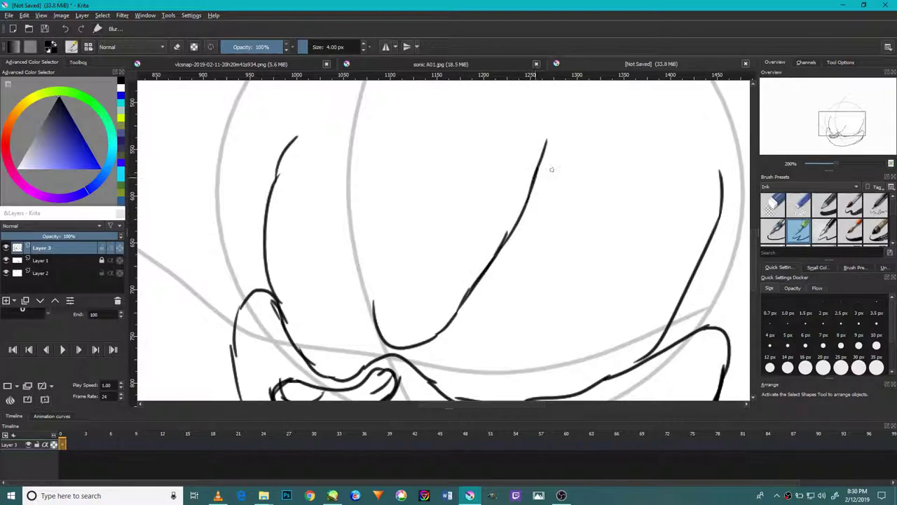
# Draw the top edge of the right eye from the bridge of the nose to its outer corner.
pyautogui.moveTo(676, 159); pyautogui.dragTo(652, 173)
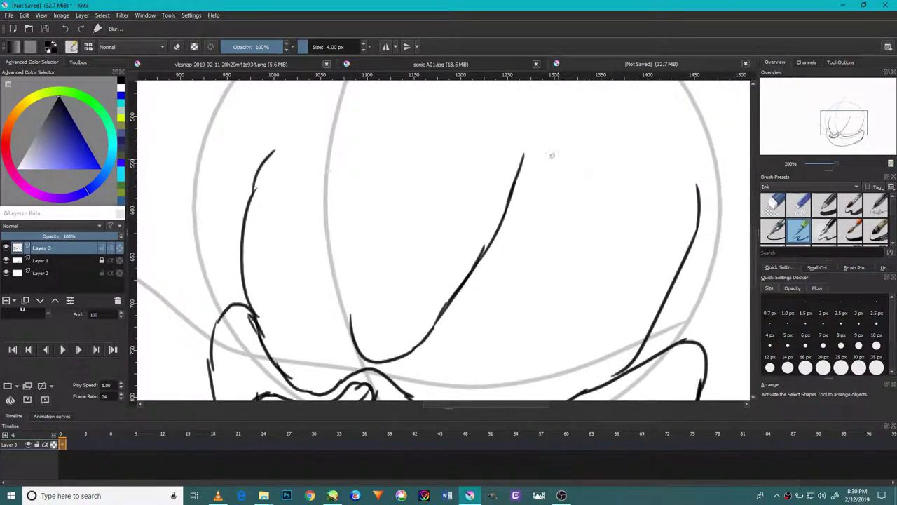
pyautogui.moveTo(507, 125)
pyautogui.mouseDown()
pyautogui.moveTo(563, 179)
pyautogui.moveTo(640, 164)
pyautogui.mouseUp()
pyautogui.moveTo(635, 208); pyautogui.dragTo(576, 197)
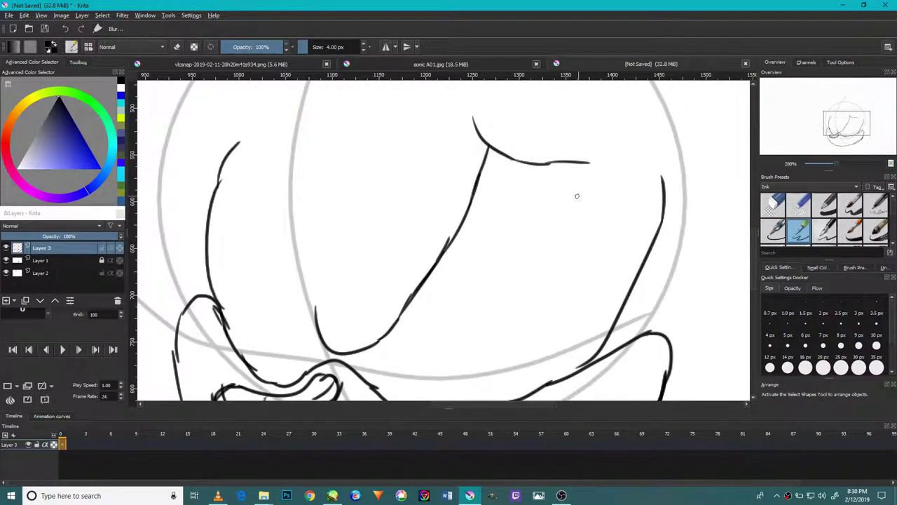
pyautogui.moveTo(612, 166)
pyautogui.mouseDown()
pyautogui.moveTo(690, 196)
pyautogui.moveTo(673, 207)
pyautogui.mouseUp()
pyautogui.hotkey('ctrl', 'z')
# Draw the inner edge of the left eye upward from the bridge of the nose along the vertical guide.
pyautogui.moveTo(319, 227); pyautogui.dragTo(339, 225)
pyautogui.moveTo(339, 333)
pyautogui.mouseDown()
pyautogui.moveTo(327, 279)
pyautogui.moveTo(329, 208)
pyautogui.mouseUp()
pyautogui.moveTo(330, 294); pyautogui.dragTo(322, 195)
pyautogui.moveTo(325, 151); pyautogui.dragTo(320, 240)
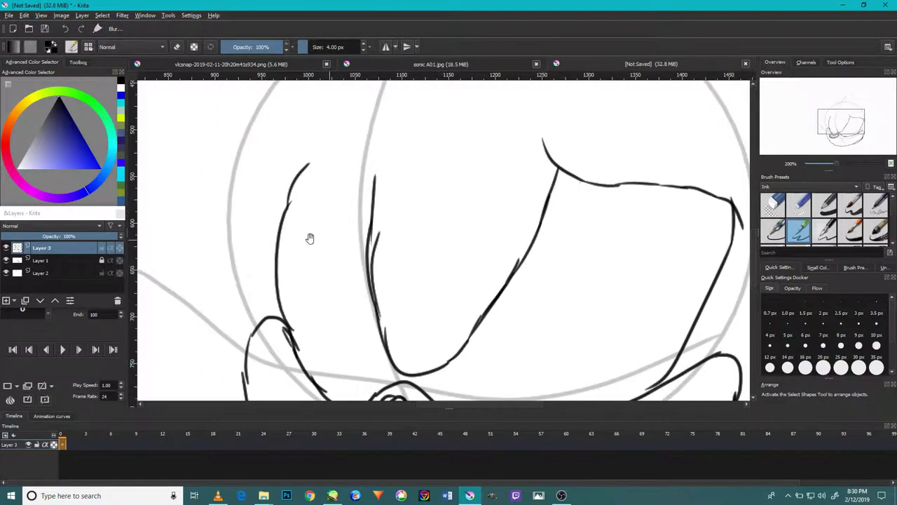
# Draw a wider outer edge for the left eye and close it with a top edge reaching the inner edge.
pyautogui.moveTo(290, 328)
pyautogui.mouseDown()
pyautogui.moveTo(262, 237)
pyautogui.moveTo(276, 189)
pyautogui.mouseUp()
pyautogui.moveTo(275, 298)
pyautogui.mouseDown()
pyautogui.moveTo(278, 248)
pyautogui.moveTo(277, 153)
pyautogui.mouseUp()
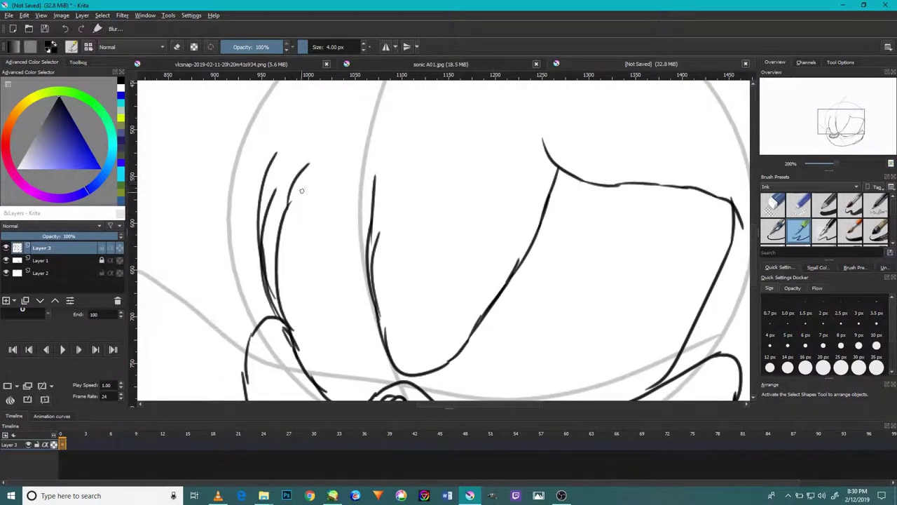
pyautogui.moveTo(416, 128)
pyautogui.mouseDown()
pyautogui.moveTo(378, 153)
pyautogui.moveTo(374, 186)
pyautogui.mouseUp()
pyautogui.moveTo(275, 152); pyautogui.dragTo(355, 145)
# Erase the old outer line of the left eye and thin the doubled strokes along the new one.
pyautogui.press('e')
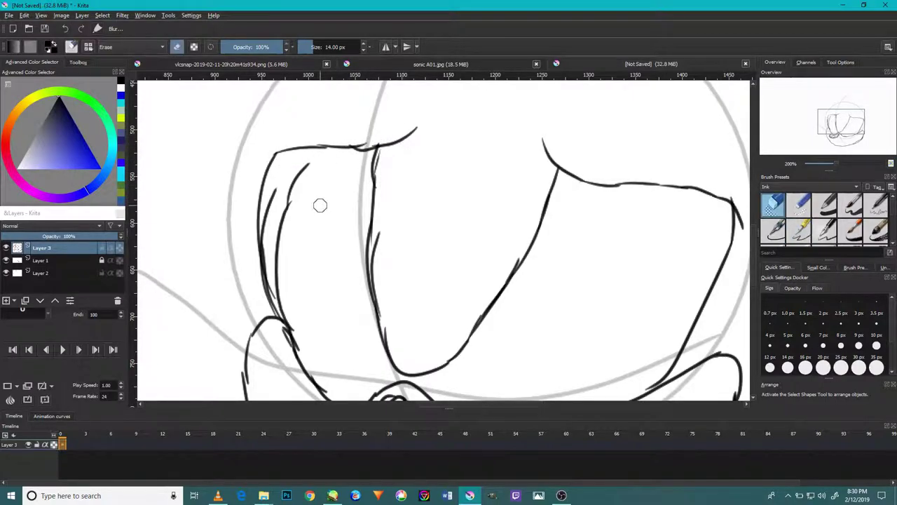
pyautogui.moveTo(295, 208)
pyautogui.mouseDown()
pyautogui.moveTo(302, 176)
pyautogui.moveTo(287, 190)
pyautogui.moveTo(309, 162)
pyautogui.moveTo(291, 194)
pyautogui.moveTo(281, 259)
pyautogui.moveTo(273, 192)
pyautogui.mouseUp()
pyautogui.moveTo(285, 287)
pyautogui.mouseDown()
pyautogui.moveTo(272, 206)
pyautogui.moveTo(265, 234)
pyautogui.mouseUp()
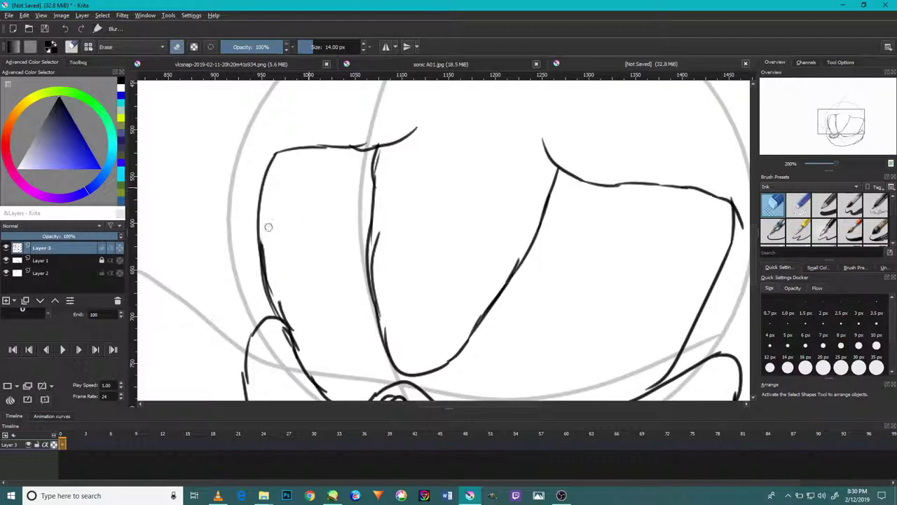
pyautogui.moveTo(300, 328); pyautogui.dragTo(280, 302)
pyautogui.moveTo(269, 249); pyautogui.dragTo(269, 288)
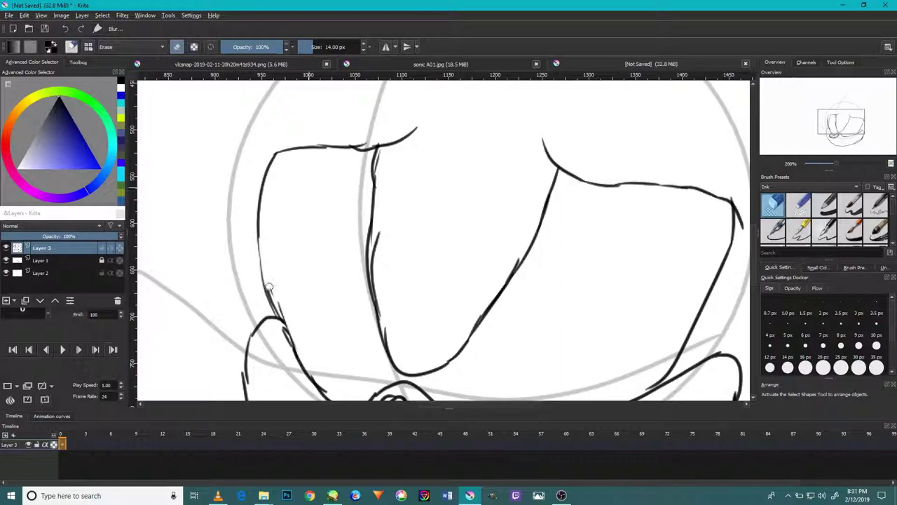
# Draw the head contour around the left eye, from the cheek up and over its top, undoing unsatisfactory strokes.
pyautogui.press('/')
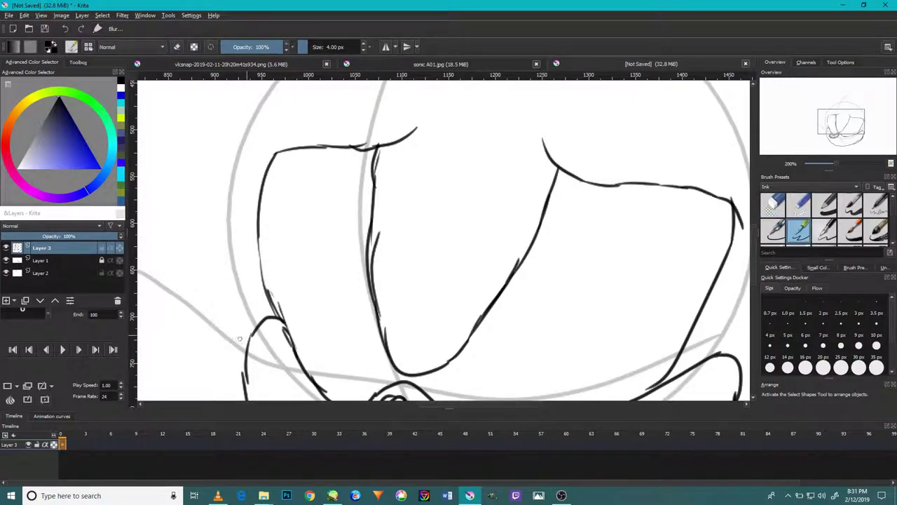
pyautogui.moveTo(253, 341); pyautogui.dragTo(236, 297)
pyautogui.moveTo(261, 261); pyautogui.dragTo(263, 269)
pyautogui.moveTo(236, 306); pyautogui.dragTo(241, 244)
pyautogui.click(68, 30)
pyautogui.moveTo(237, 312); pyautogui.dragTo(210, 241)
pyautogui.click(67, 27)
pyautogui.moveTo(237, 314)
pyautogui.mouseDown()
pyautogui.moveTo(242, 221)
pyautogui.moveTo(235, 234)
pyautogui.moveTo(227, 221)
pyautogui.moveTo(225, 230)
pyautogui.moveTo(227, 244)
pyautogui.moveTo(240, 176)
pyautogui.moveTo(229, 254)
pyautogui.moveTo(234, 189)
pyautogui.moveTo(256, 144)
pyautogui.moveTo(360, 103)
pyautogui.mouseUp()
# Draw the matching head contour beside the right eye, undo unwanted strokes, and curve it over the eye's top.
pyautogui.moveTo(521, 234); pyautogui.dragTo(414, 178)
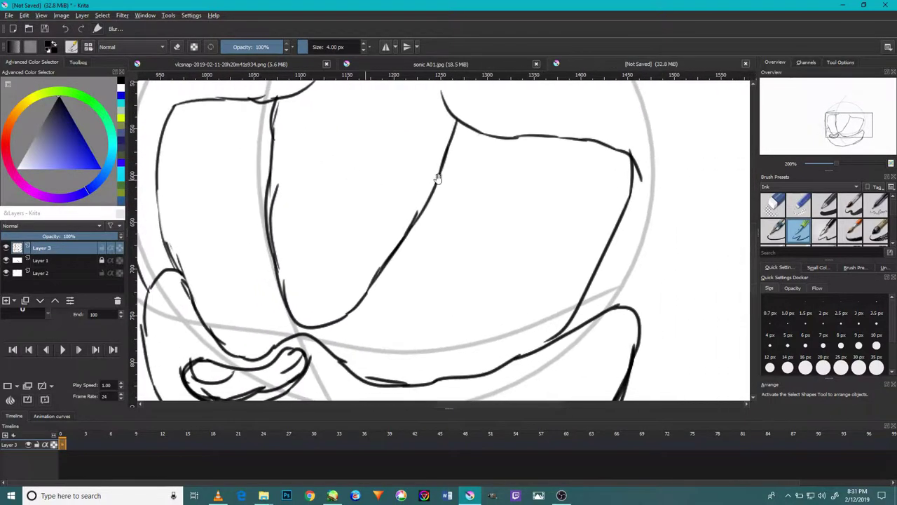
pyautogui.moveTo(506, 215); pyautogui.dragTo(452, 199)
pyautogui.moveTo(577, 154); pyautogui.dragTo(571, 197)
pyautogui.moveTo(597, 239)
pyautogui.mouseDown()
pyautogui.moveTo(598, 166)
pyautogui.moveTo(560, 140)
pyautogui.mouseUp()
pyautogui.moveTo(483, 162); pyautogui.dragTo(650, 221)
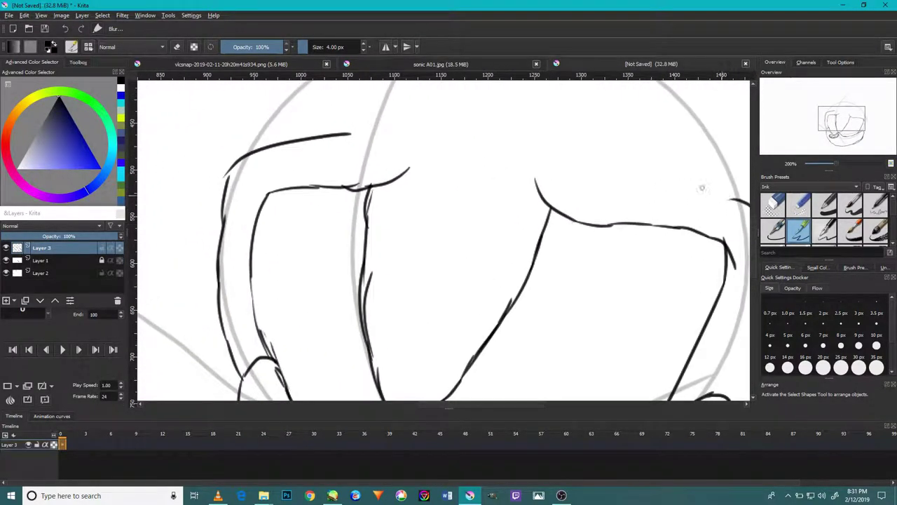
pyautogui.moveTo(682, 181)
pyautogui.mouseDown()
pyautogui.moveTo(630, 181)
pyautogui.moveTo(691, 190)
pyautogui.moveTo(730, 214)
pyautogui.moveTo(711, 298)
pyautogui.mouseUp()
pyautogui.click(68, 28)
pyautogui.click(67, 28)
pyautogui.click(67, 29)
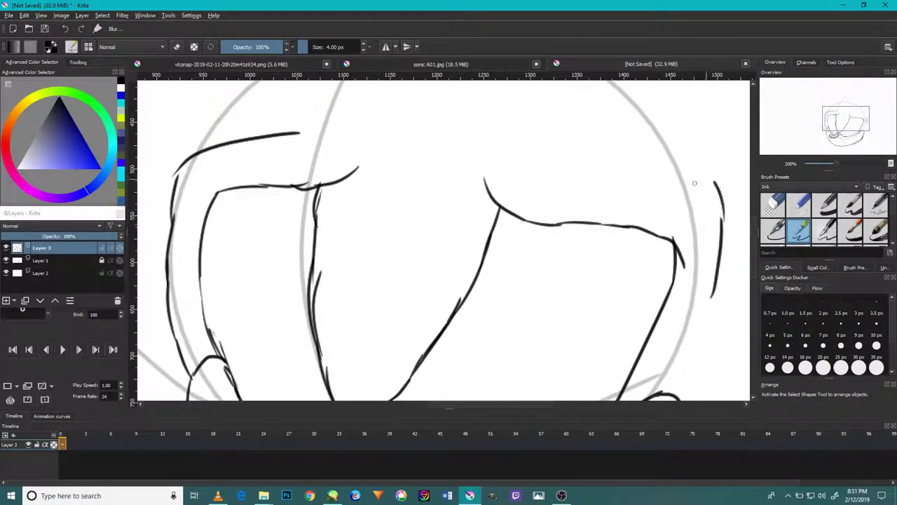
pyautogui.moveTo(715, 184)
pyautogui.mouseDown()
pyautogui.moveTo(681, 147)
pyautogui.moveTo(629, 149)
pyautogui.mouseUp()
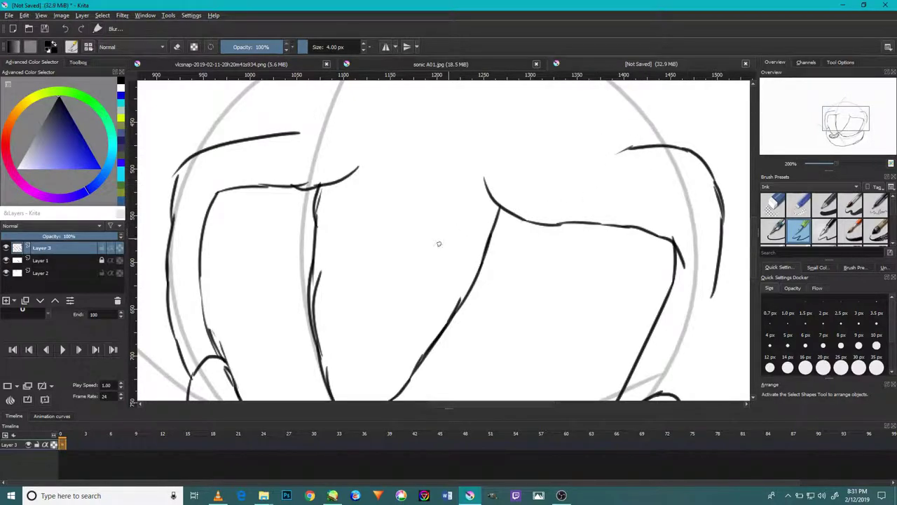
# Draw the lowered eyelid band across the right eye with overlapping curved lines and reinforce its outer corner.
pyautogui.moveTo(376, 265); pyautogui.dragTo(420, 175)
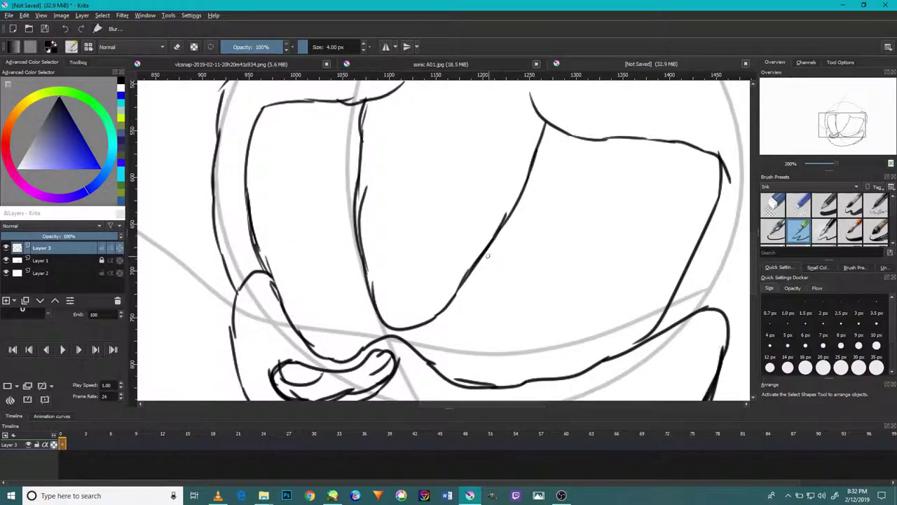
pyautogui.moveTo(485, 255); pyautogui.dragTo(574, 269)
pyautogui.moveTo(671, 303)
pyautogui.mouseDown()
pyautogui.moveTo(615, 279)
pyautogui.moveTo(549, 266)
pyautogui.mouseUp()
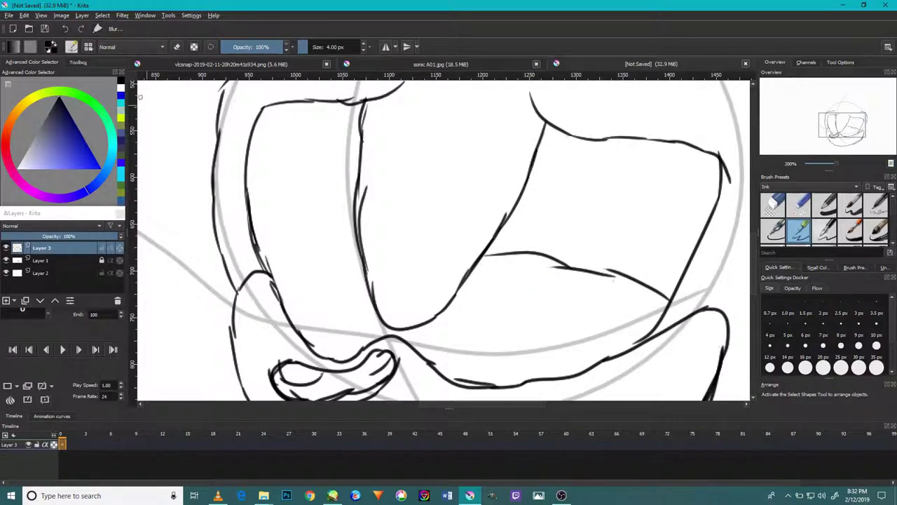
pyautogui.moveTo(471, 272)
pyautogui.mouseDown()
pyautogui.moveTo(572, 272)
pyautogui.moveTo(671, 329)
pyautogui.moveTo(624, 283)
pyautogui.moveTo(520, 257)
pyautogui.moveTo(484, 256)
pyautogui.moveTo(680, 289)
pyautogui.mouseUp()
pyautogui.moveTo(637, 341)
pyautogui.mouseDown()
pyautogui.moveTo(686, 270)
pyautogui.moveTo(669, 293)
pyautogui.mouseUp()
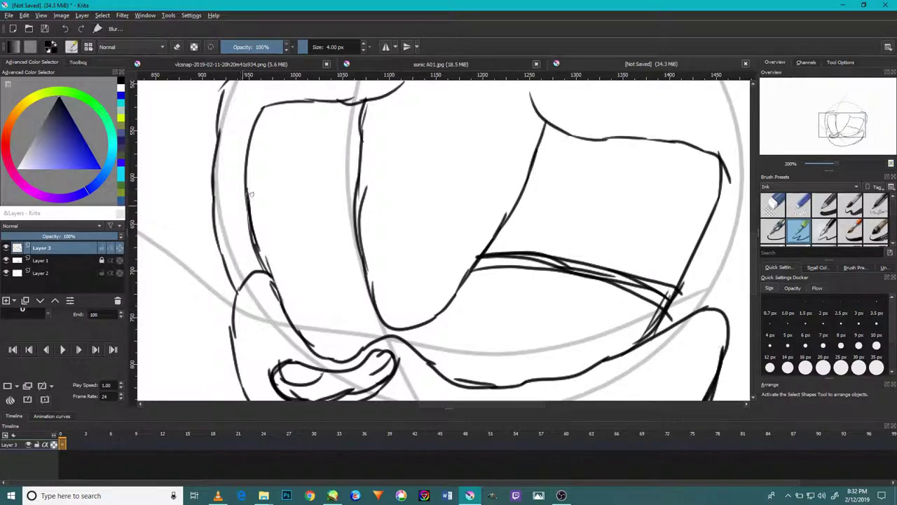
# Draw the matching eyelid band across the left eye and reinforce its upper line and outer edge.
pyautogui.moveTo(363, 259)
pyautogui.mouseDown()
pyautogui.moveTo(292, 247)
pyautogui.moveTo(318, 249)
pyautogui.moveTo(290, 261)
pyautogui.moveTo(287, 249)
pyautogui.moveTo(268, 263)
pyautogui.mouseUp()
pyautogui.moveTo(260, 239); pyautogui.dragTo(274, 276)
pyautogui.moveTo(255, 222); pyautogui.dragTo(265, 274)
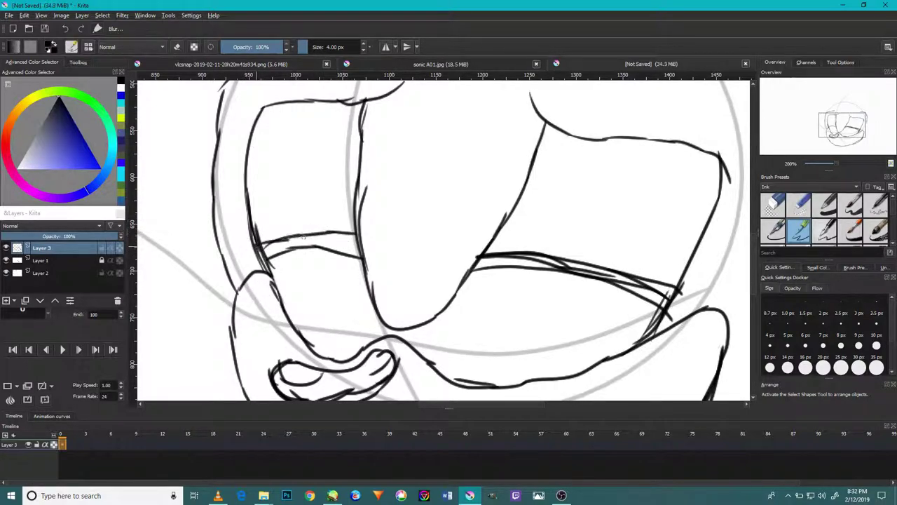
pyautogui.moveTo(264, 242); pyautogui.dragTo(347, 225)
pyautogui.moveTo(292, 231); pyautogui.dragTo(258, 243)
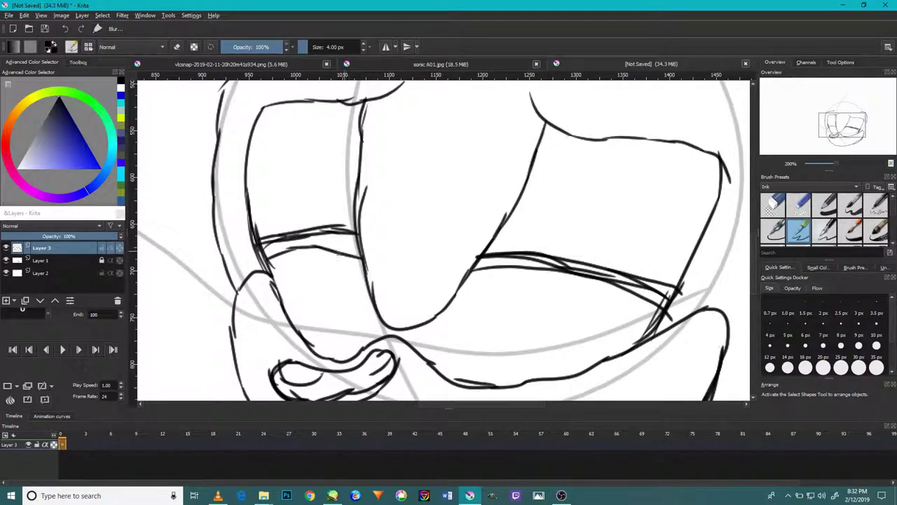
# Sketch a narrow oval iris with a small pupil inside it at the inner side of the right eye.
pyautogui.scroll(-4, 412, 317)
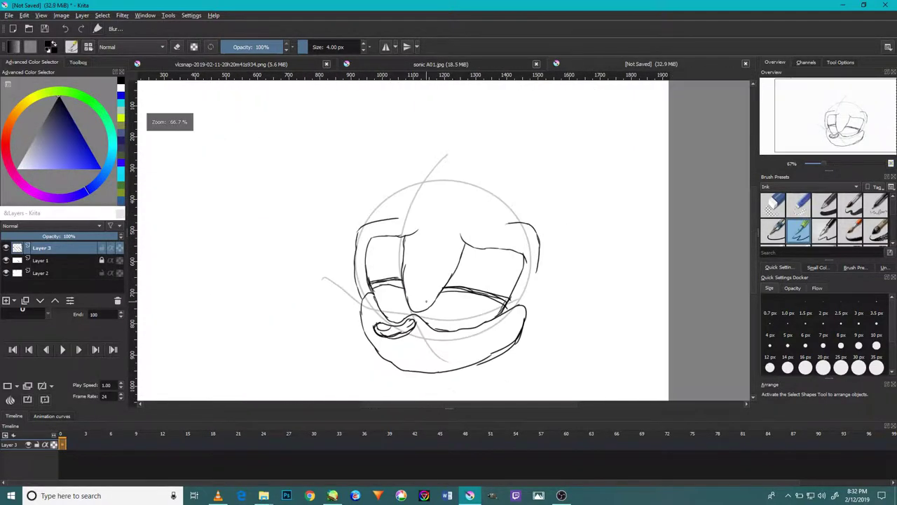
pyautogui.scroll(4, 436, 312)
pyautogui.moveTo(449, 348); pyautogui.dragTo(441, 242)
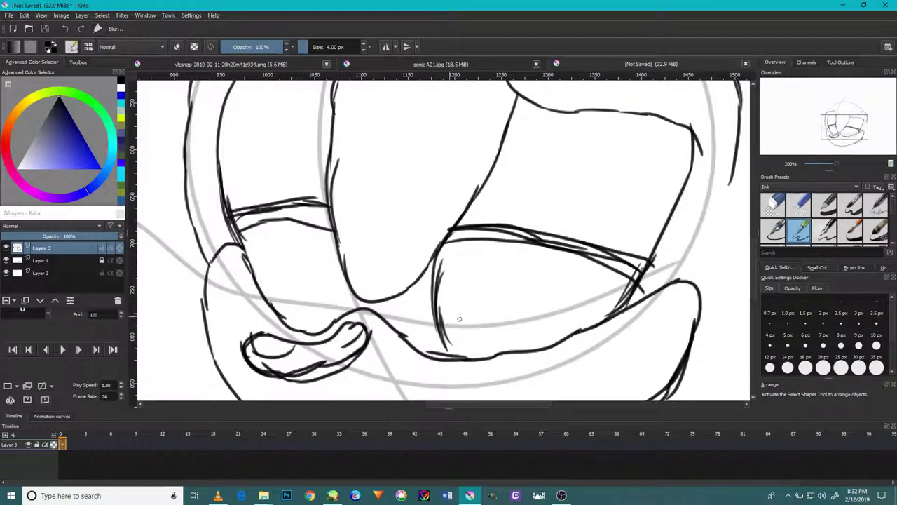
pyautogui.moveTo(439, 335)
pyautogui.mouseDown()
pyautogui.moveTo(467, 347)
pyautogui.moveTo(477, 314)
pyautogui.mouseUp()
pyautogui.moveTo(464, 345); pyautogui.dragTo(490, 240)
pyautogui.moveTo(440, 289)
pyautogui.mouseDown()
pyautogui.moveTo(443, 244)
pyautogui.moveTo(457, 329)
pyautogui.moveTo(452, 279)
pyautogui.moveTo(468, 291)
pyautogui.moveTo(459, 303)
pyautogui.mouseUp()
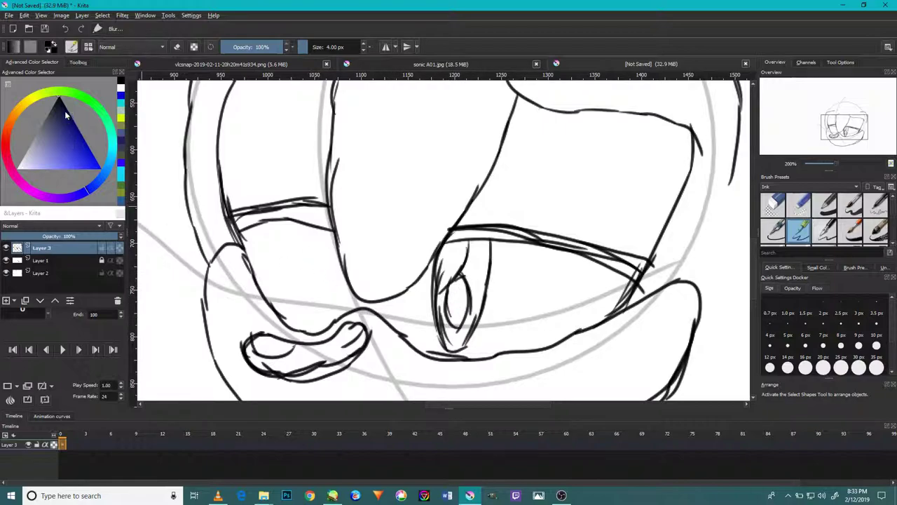
pyautogui.click(77, 62)
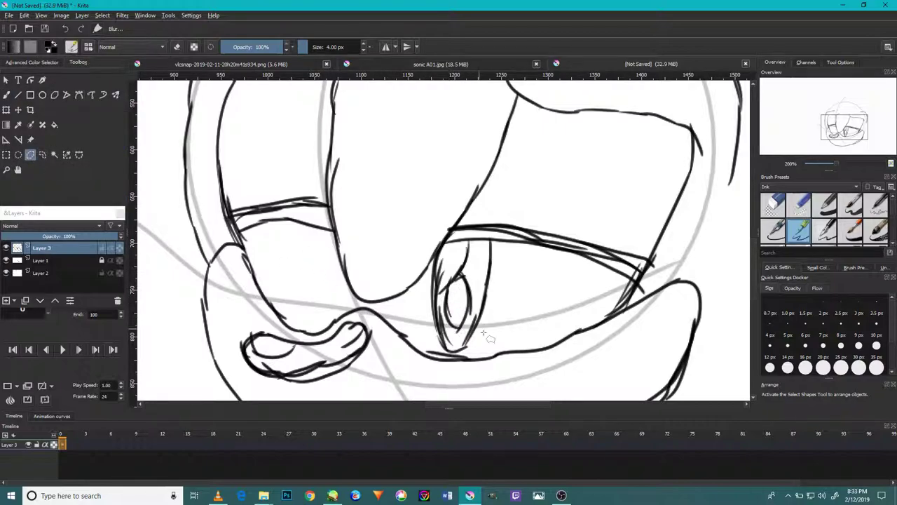
pyautogui.click(466, 353)
pyautogui.click(102, 16)
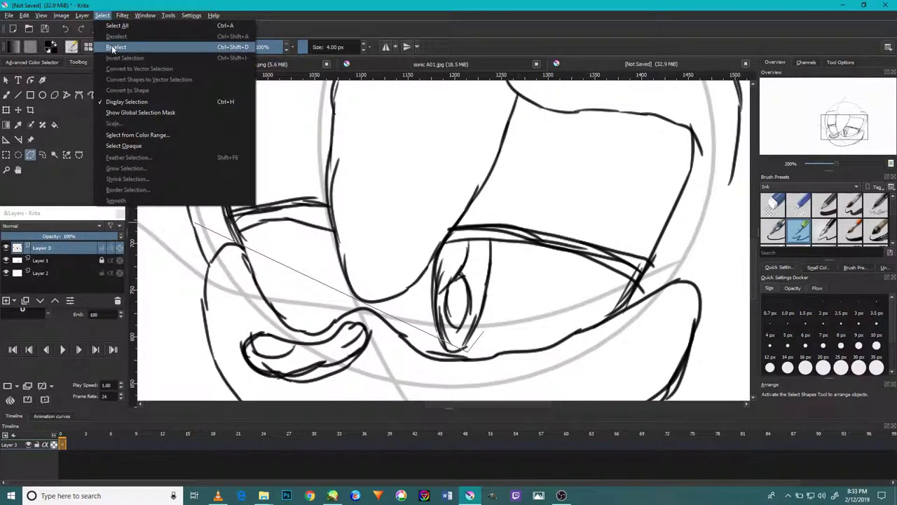
pyautogui.click(111, 47)
# Thicken the right eye's iris outline with the freehand brush and fill its pupil solid black.
pyautogui.click(7, 95)
pyautogui.moveTo(466, 346)
pyautogui.mouseDown()
pyautogui.moveTo(491, 273)
pyautogui.moveTo(481, 328)
pyautogui.mouseUp()
pyautogui.moveTo(491, 242)
pyautogui.mouseDown()
pyautogui.moveTo(482, 343)
pyautogui.moveTo(440, 353)
pyautogui.moveTo(432, 300)
pyautogui.mouseUp()
pyautogui.moveTo(429, 341); pyautogui.dragTo(433, 268)
pyautogui.moveTo(431, 312); pyautogui.dragTo(452, 243)
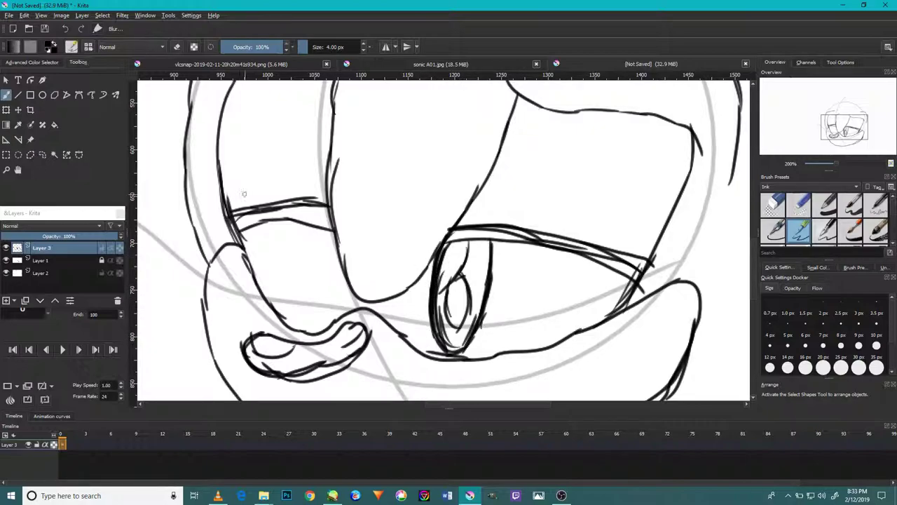
pyautogui.moveTo(455, 301)
pyautogui.mouseDown()
pyautogui.moveTo(461, 295)
pyautogui.moveTo(453, 286)
pyautogui.moveTo(462, 294)
pyautogui.moveTo(457, 288)
pyautogui.moveTo(436, 303)
pyautogui.moveTo(471, 245)
pyautogui.mouseUp()
# Try to fill the right eyelid band black with a 7 px brush, then undo the strokes.
pyautogui.moveTo(652, 265)
pyautogui.mouseDown()
pyautogui.moveTo(597, 253)
pyautogui.moveTo(621, 270)
pyautogui.moveTo(490, 234)
pyautogui.moveTo(443, 245)
pyautogui.mouseUp()
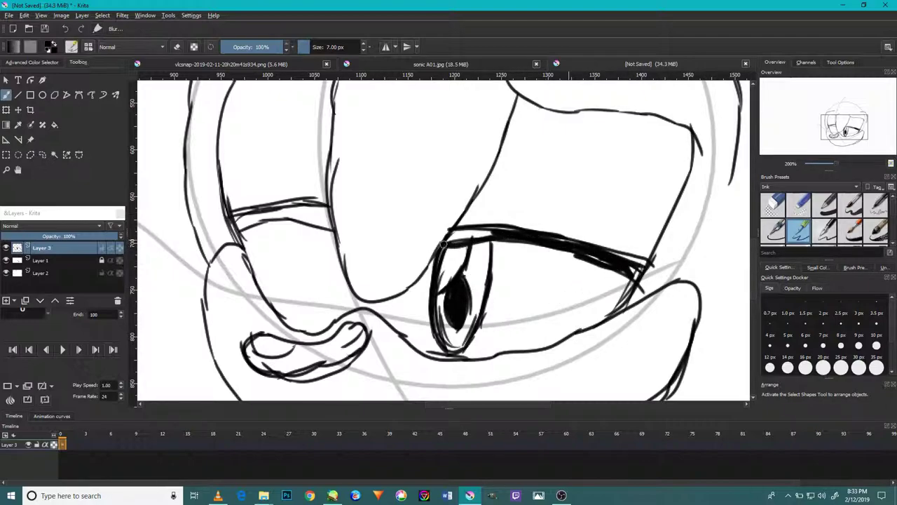
pyautogui.click(66, 29)
pyautogui.click(81, 28)
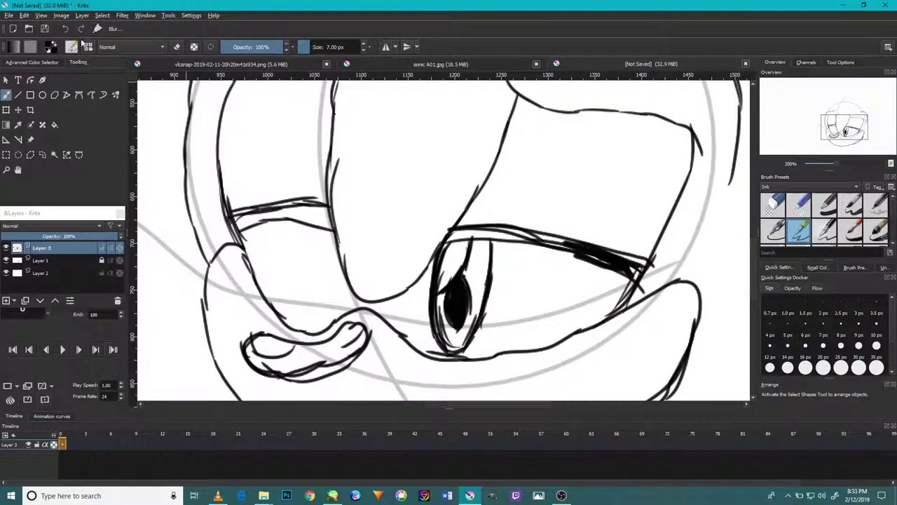
pyautogui.hotkey('ctrl', 'z')
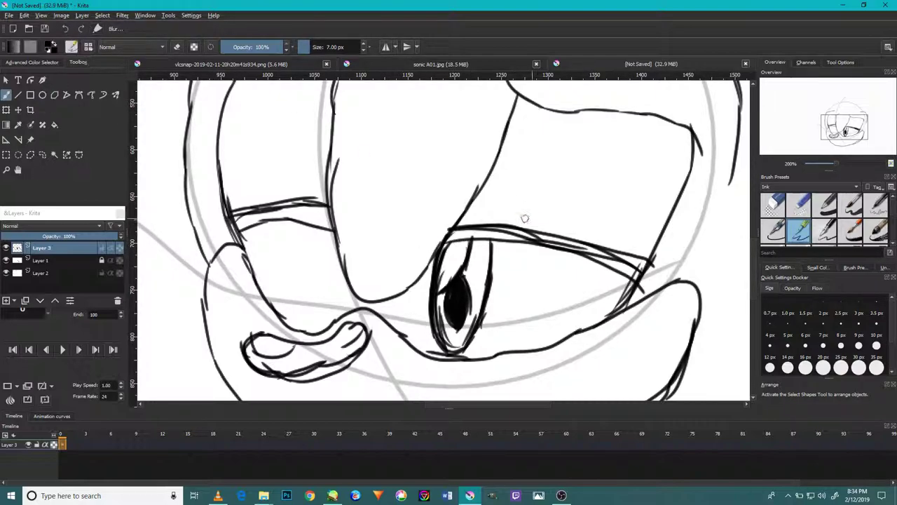
# Try to outline the whole right eyelid band with thick 7 px Polyline segments.
pyautogui.click(67, 95)
pyautogui.scroll(3, 460, 230)
pyautogui.click(430, 248)
pyautogui.click(500, 236)
pyautogui.click(660, 246)
pyautogui.moveTo(695, 267); pyautogui.dragTo(516, 268)
pyautogui.click(646, 286)
pyautogui.moveTo(670, 297); pyautogui.dragTo(521, 253)
pyautogui.click(641, 311)
pyautogui.click(668, 250)
pyautogui.click(469, 197)
pyautogui.moveTo(468, 197); pyautogui.dragTo(599, 231)
pyautogui.click(352, 187)
pyautogui.click(241, 202)
pyautogui.doubleClick(236, 236)
pyautogui.scroll(-1, 522, 264)
pyautogui.scroll(-3, 524, 266)
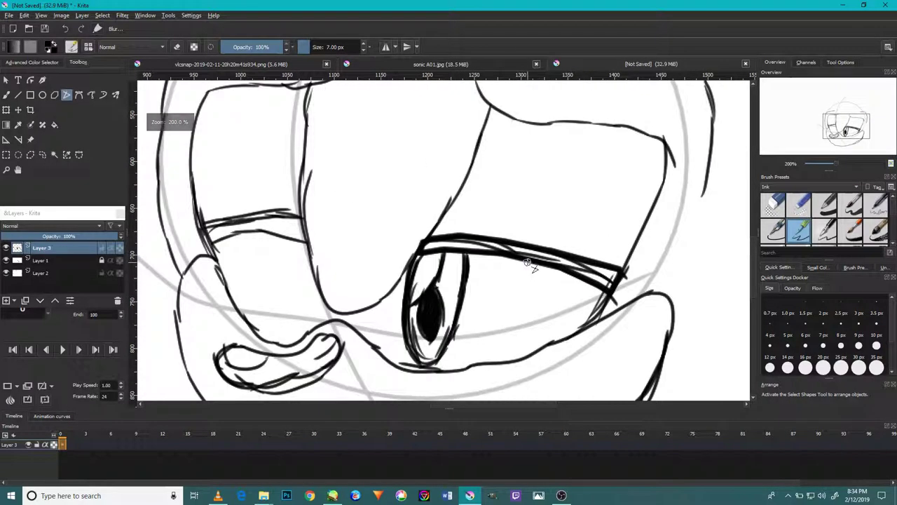
# Thicken the middle of the right eyelid band with 7 px Polyline segments running along its length.
pyautogui.scroll(4, 411, 234)
pyautogui.click(413, 246)
pyautogui.click(554, 242)
pyautogui.moveTo(666, 264); pyautogui.dragTo(441, 242)
pyautogui.click(567, 245)
pyautogui.moveTo(614, 256); pyautogui.dragTo(456, 208)
pyautogui.click(493, 235)
pyautogui.click(644, 262)
pyautogui.moveTo(674, 280); pyautogui.dragTo(544, 256)
pyautogui.click(612, 276)
pyautogui.scroll(-6, 601, 280)
pyautogui.scroll(3, 543, 232)
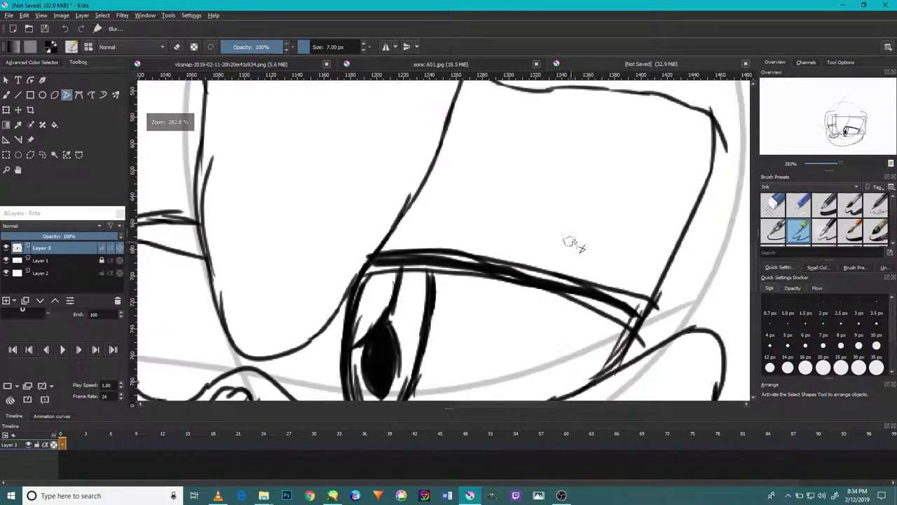
# Fill the right eyelid band solid black with the 7 px freehand brush, out to its pointed outer corner.
pyautogui.scroll(2, 478, 234)
pyautogui.moveTo(483, 292)
pyautogui.mouseDown()
pyautogui.moveTo(295, 288)
pyautogui.moveTo(326, 298)
pyautogui.moveTo(455, 295)
pyautogui.moveTo(342, 300)
pyautogui.mouseUp()
pyautogui.scroll(-4, 516, 316)
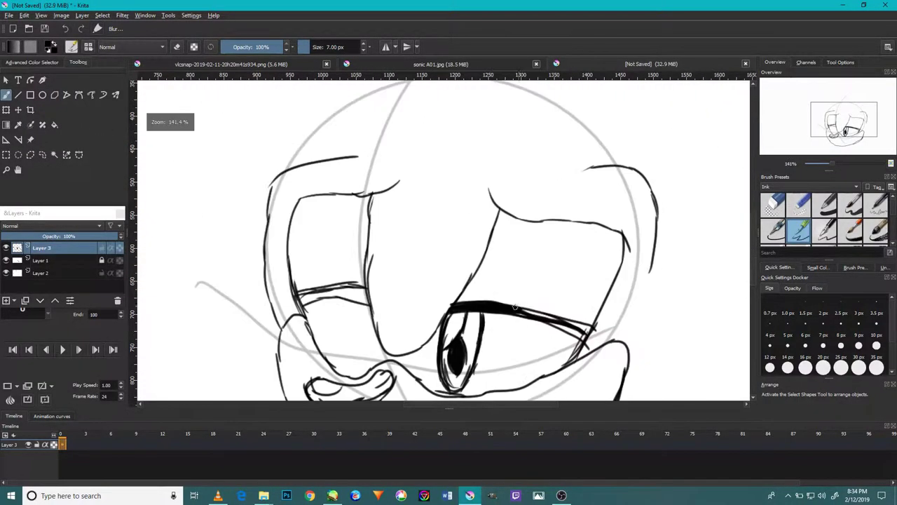
pyautogui.scroll(3, 574, 329)
pyautogui.moveTo(574, 332)
pyautogui.mouseDown()
pyautogui.moveTo(581, 337)
pyautogui.moveTo(401, 295)
pyautogui.moveTo(467, 316)
pyautogui.moveTo(491, 293)
pyautogui.mouseUp()
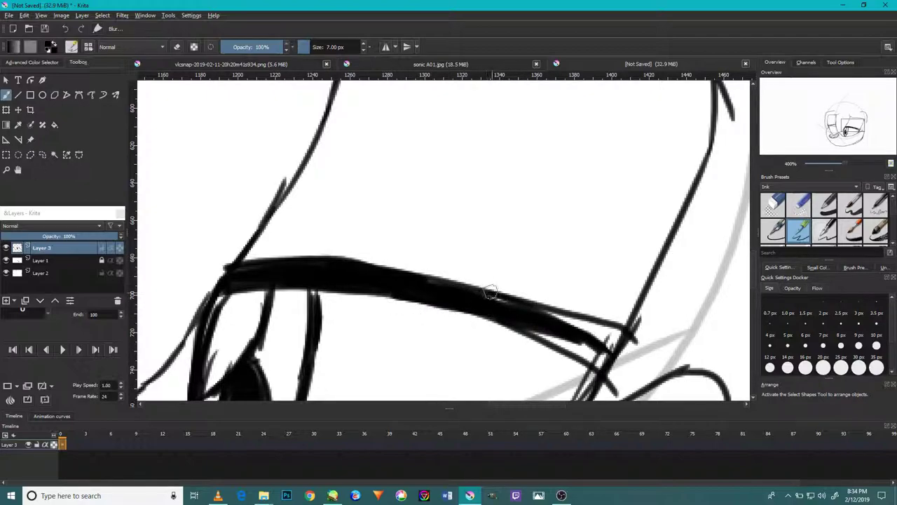
pyautogui.scroll(-2, 595, 359)
pyautogui.scroll(3, 601, 372)
pyautogui.moveTo(606, 360)
pyautogui.mouseDown()
pyautogui.moveTo(518, 312)
pyautogui.moveTo(525, 297)
pyautogui.moveTo(591, 336)
pyautogui.moveTo(565, 300)
pyautogui.moveTo(557, 311)
pyautogui.moveTo(571, 322)
pyautogui.moveTo(597, 326)
pyautogui.moveTo(630, 306)
pyautogui.moveTo(593, 341)
pyautogui.mouseUp()
pyautogui.scroll(-5, 596, 329)
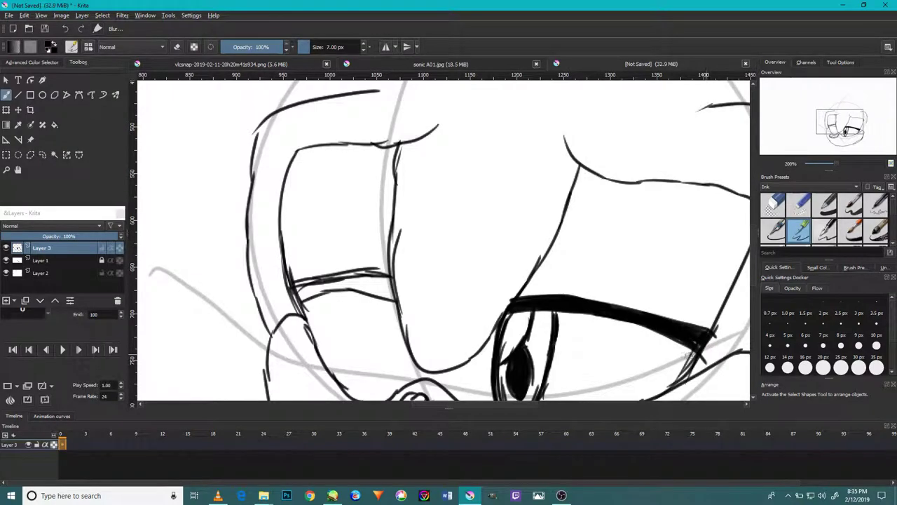
pyautogui.moveTo(641, 295); pyautogui.dragTo(574, 234)
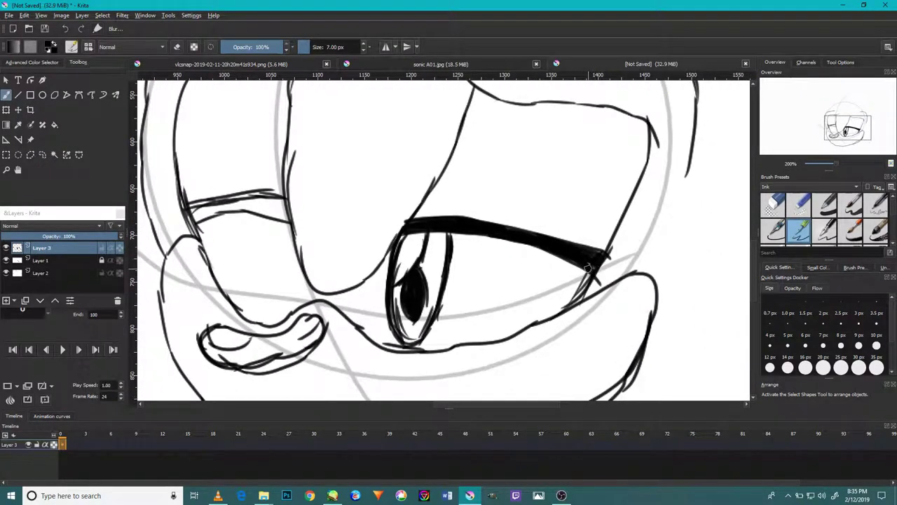
pyautogui.moveTo(603, 260)
pyautogui.mouseDown()
pyautogui.moveTo(615, 251)
pyautogui.moveTo(600, 265)
pyautogui.mouseUp()
# Thicken the lower part of the right eye's iris outline with the 7 px brush.
pyautogui.scroll(6, 453, 288)
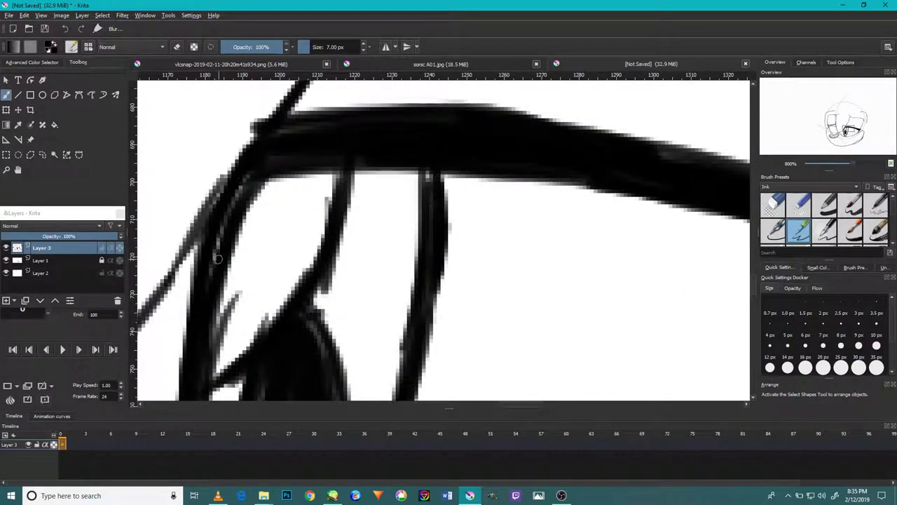
pyautogui.scroll(-6, 289, 303)
pyautogui.scroll(-1, 290, 304)
pyautogui.moveTo(316, 295); pyautogui.dragTo(298, 234)
pyautogui.moveTo(315, 198); pyautogui.dragTo(457, 257)
pyautogui.scroll(5, 388, 229)
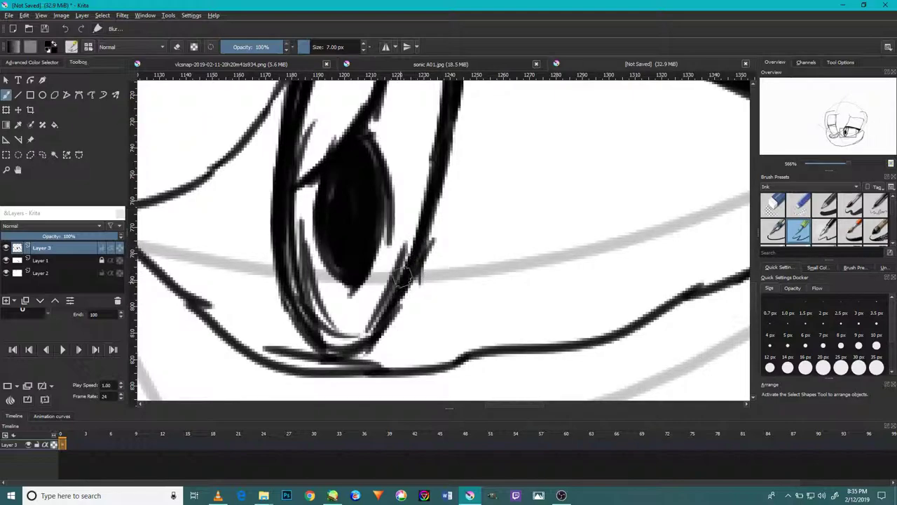
pyautogui.moveTo(414, 281)
pyautogui.mouseDown()
pyautogui.moveTo(361, 333)
pyautogui.moveTo(316, 337)
pyautogui.moveTo(294, 308)
pyautogui.moveTo(343, 356)
pyautogui.mouseUp()
pyautogui.moveTo(395, 319); pyautogui.dragTo(423, 244)
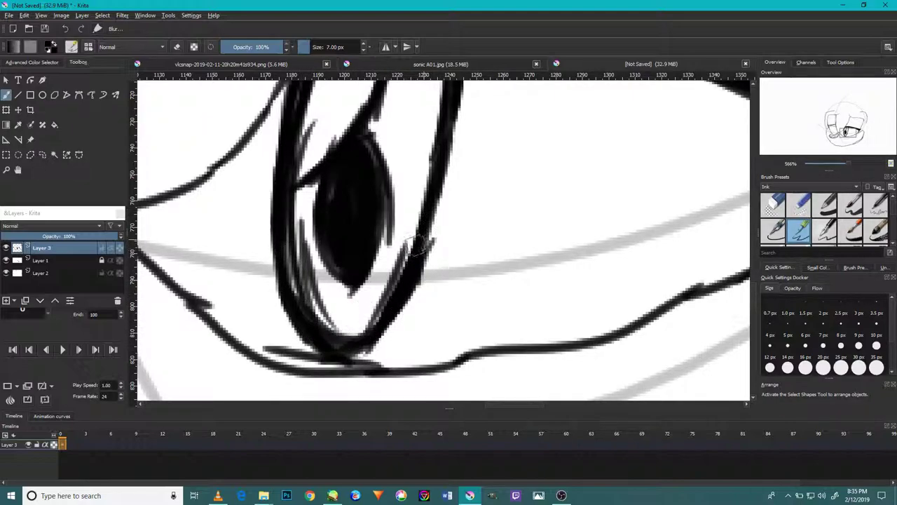
pyautogui.scroll(-5, 352, 144)
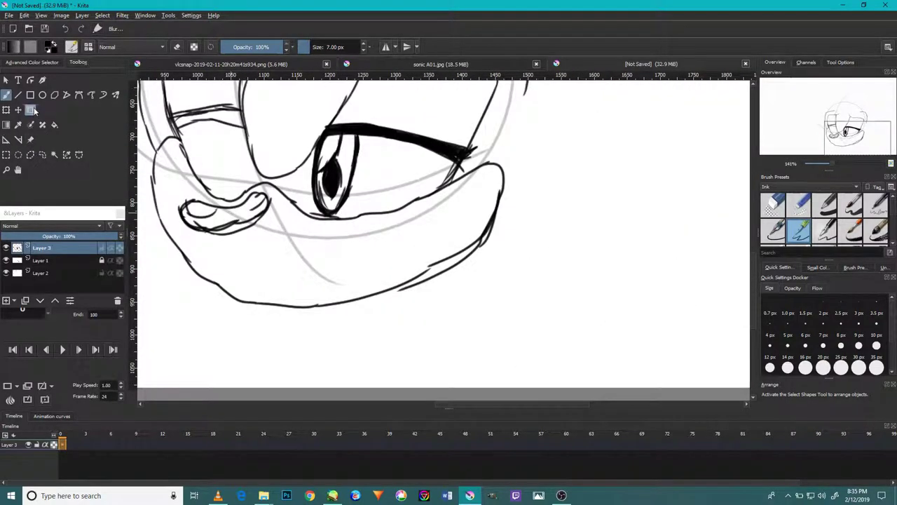
# Enclose the right eye's whole iris and pupil in a polygonal selection that follows the iris outline below the eyelid band.
pyautogui.scroll(4, 362, 191)
pyautogui.click(319, 244)
pyautogui.click(267, 284)
pyautogui.click(224, 291)
pyautogui.click(185, 265)
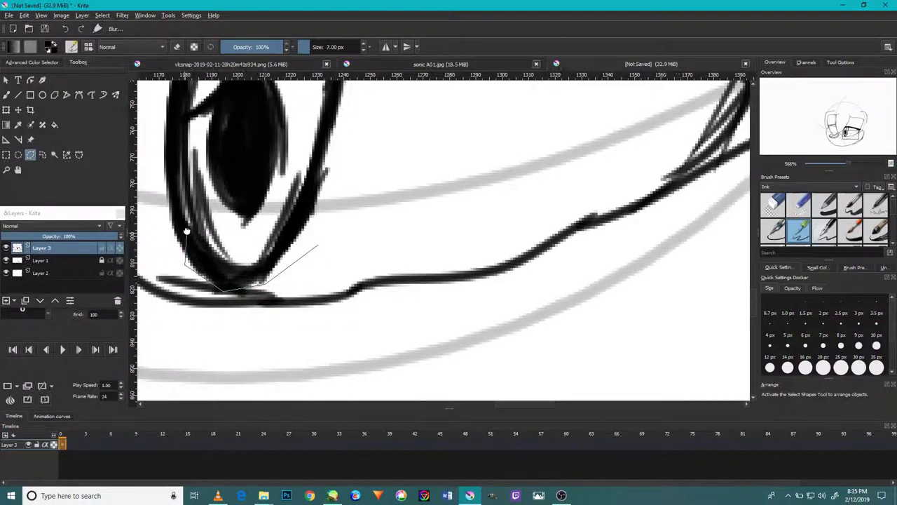
pyautogui.moveTo(186, 231); pyautogui.dragTo(249, 322)
pyautogui.click(214, 274)
pyautogui.scroll(3, 214, 183)
pyautogui.click(217, 287)
pyautogui.click(269, 149)
pyautogui.click(323, 136)
pyautogui.click(423, 156)
pyautogui.click(428, 186)
pyautogui.moveTo(428, 186); pyautogui.dragTo(439, 107)
pyautogui.click(424, 238)
pyautogui.click(396, 364)
pyautogui.scroll(-5, 328, 182)
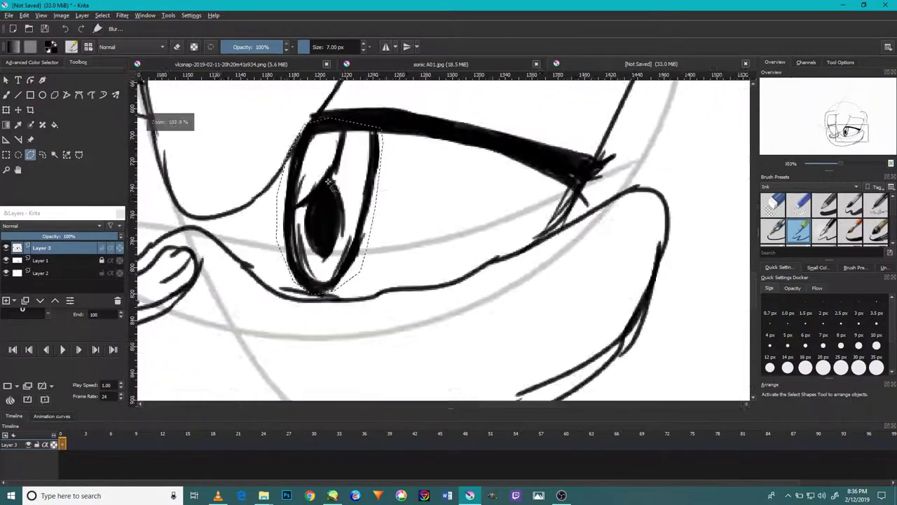
# Copy the selected iris, paste it as a new layer and move the copy into the left eye.
pyautogui.click(38, 17)
pyautogui.moveTo(26, 16)
pyautogui.click(47, 59)
pyautogui.click(25, 16)
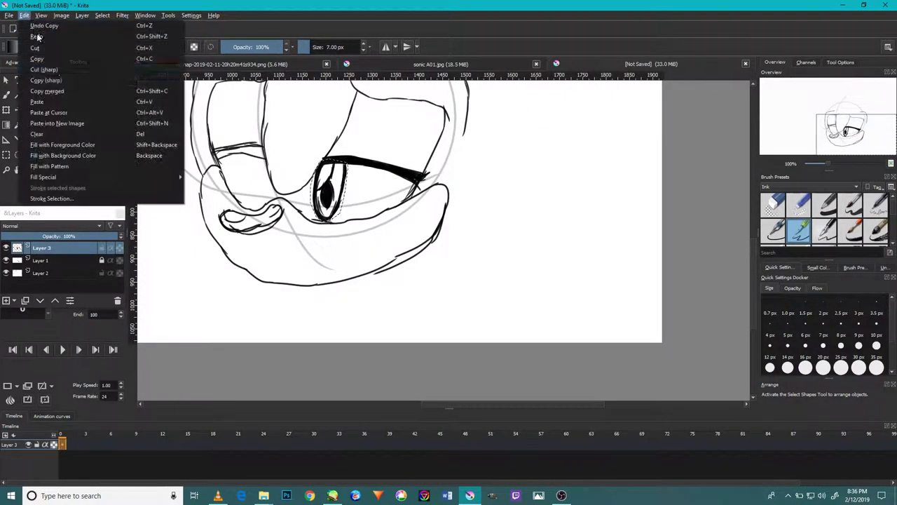
pyautogui.click(71, 101)
pyautogui.click(19, 110)
pyautogui.moveTo(336, 185); pyautogui.dragTo(258, 180)
# Rotate the pasted iris to match the left eye's tilt, fit it beneath the eyelid, apply the transform and clear the selection.
pyautogui.hotkey('ctrl', 't')
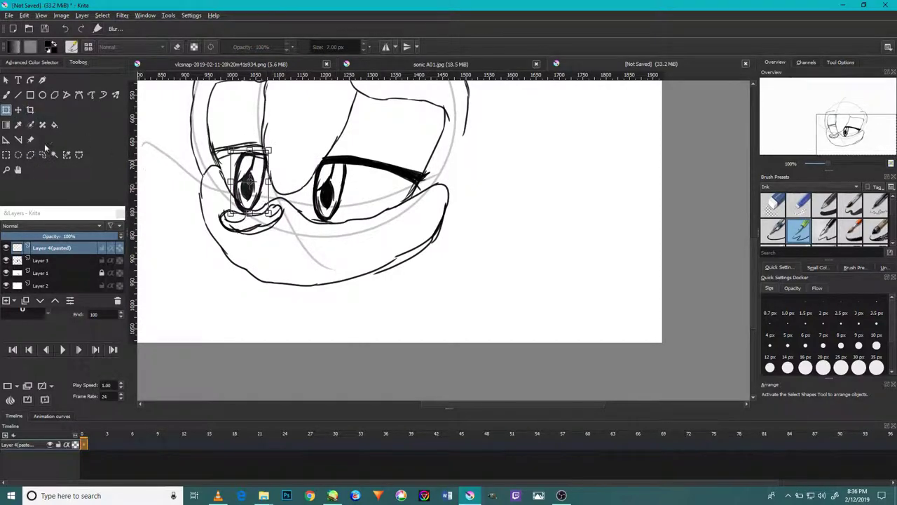
pyautogui.moveTo(278, 227); pyautogui.dragTo(285, 217)
pyautogui.scroll(1, 260, 203)
pyautogui.moveTo(261, 189); pyautogui.dragTo(258, 191)
pyautogui.scroll(-1, 260, 186)
pyautogui.scroll(2, 260, 188)
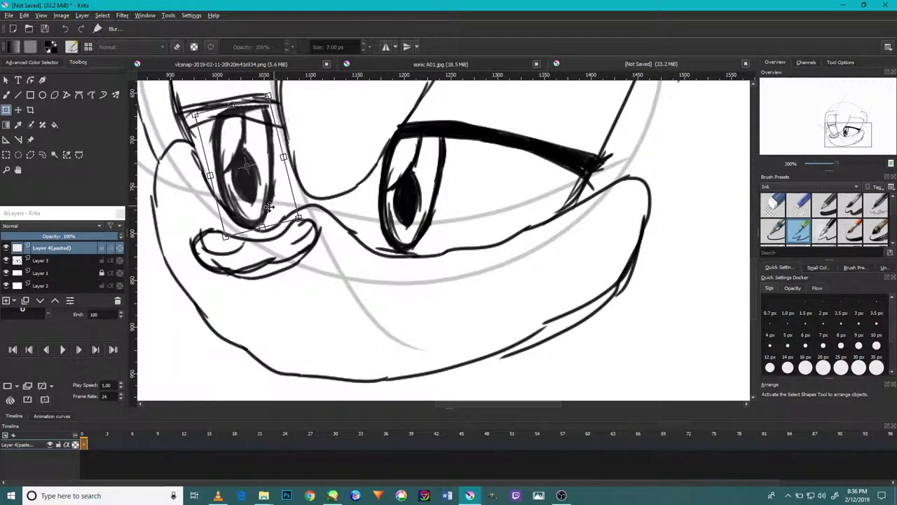
pyautogui.moveTo(262, 195); pyautogui.dragTo(263, 189)
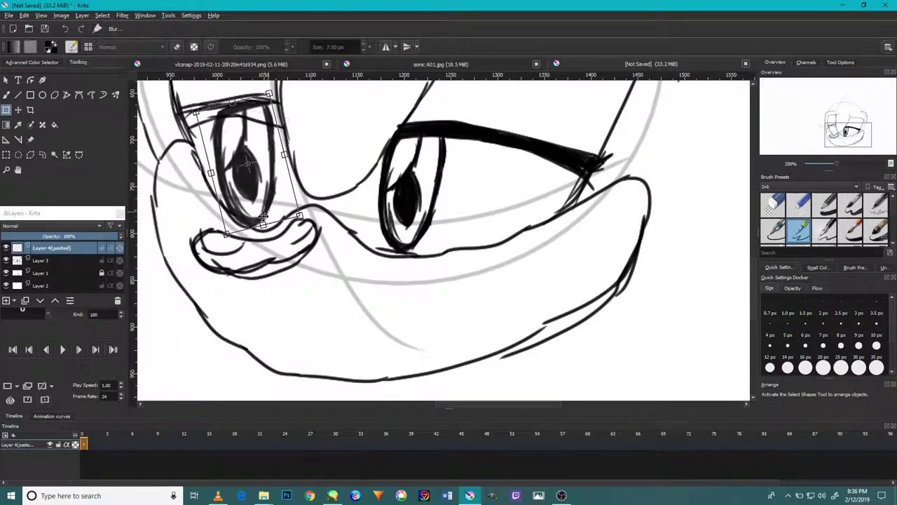
pyautogui.press('Return')
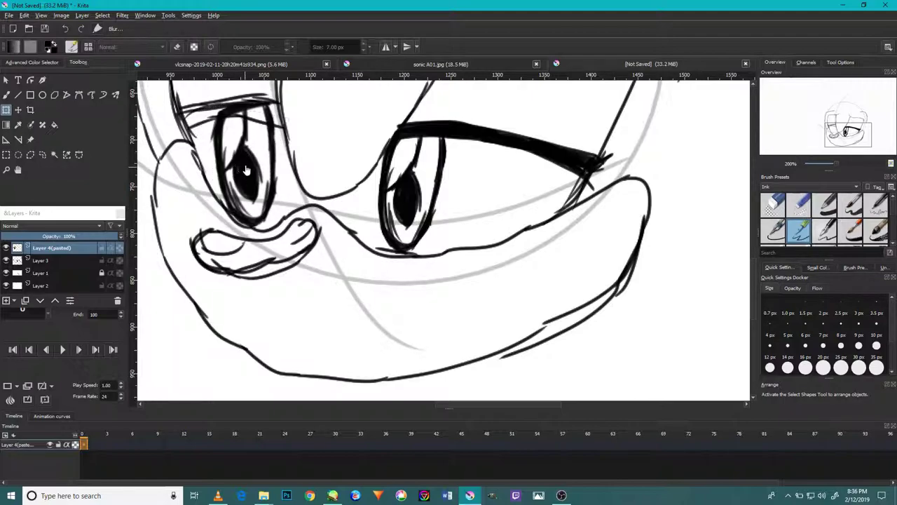
pyautogui.scroll(-4, 260, 148)
pyautogui.click(100, 15)
pyautogui.click(126, 37)
# Block in the left eyelid band with thick 7 px Polyline segments across the top of the pasted iris.
pyautogui.click(67, 95)
pyautogui.scroll(6, 258, 128)
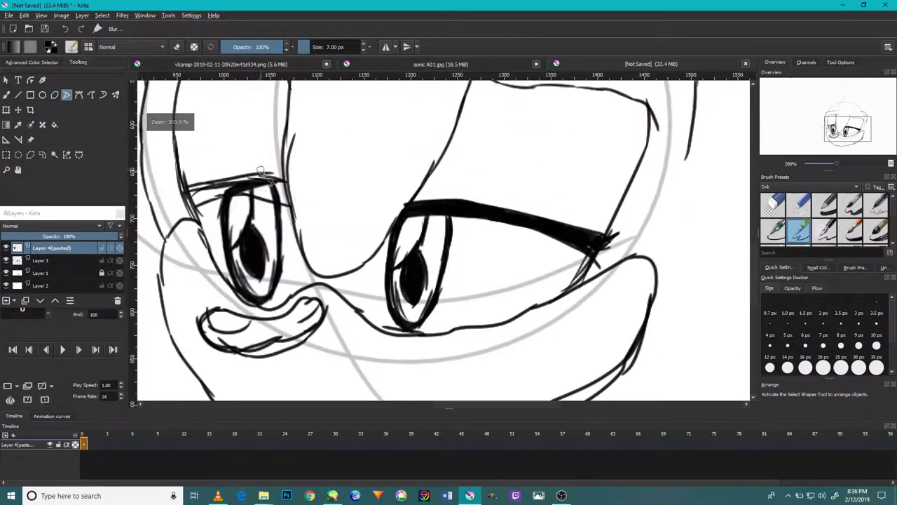
pyautogui.click(208, 183)
pyautogui.moveTo(224, 185); pyautogui.dragTo(336, 124)
pyautogui.doubleClick(238, 150)
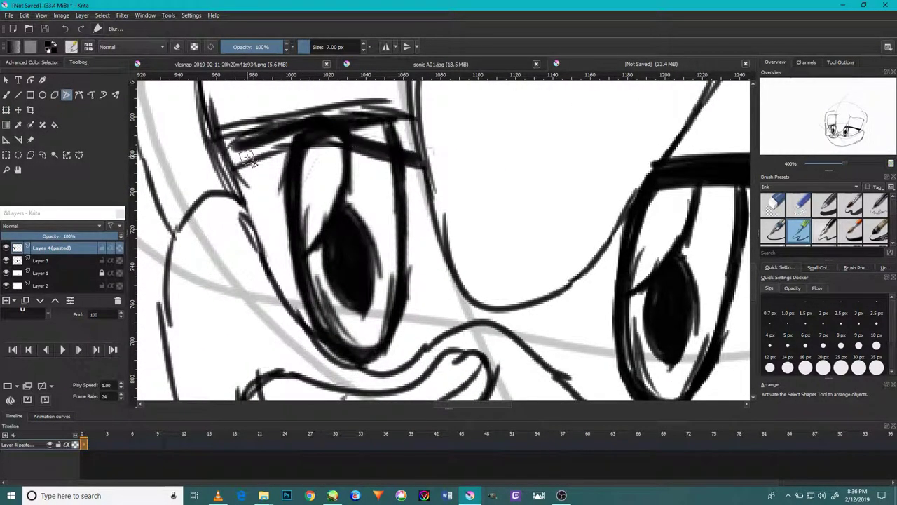
# Fill the left eyelid band solid black with the 7 px freehand brush.
pyautogui.click(6, 96)
pyautogui.moveTo(358, 109)
pyautogui.mouseDown()
pyautogui.moveTo(299, 117)
pyautogui.moveTo(290, 137)
pyautogui.moveTo(226, 168)
pyautogui.mouseUp()
pyautogui.moveTo(210, 134)
pyautogui.mouseDown()
pyautogui.moveTo(272, 124)
pyautogui.moveTo(215, 135)
pyautogui.moveTo(225, 154)
pyautogui.moveTo(279, 138)
pyautogui.mouseUp()
pyautogui.moveTo(386, 136)
pyautogui.mouseDown()
pyautogui.moveTo(340, 148)
pyautogui.moveTo(393, 136)
pyautogui.moveTo(413, 146)
pyautogui.moveTo(347, 127)
pyautogui.moveTo(300, 148)
pyautogui.moveTo(320, 145)
pyautogui.moveTo(312, 126)
pyautogui.moveTo(227, 164)
pyautogui.moveTo(221, 138)
pyautogui.moveTo(319, 116)
pyautogui.moveTo(394, 114)
pyautogui.moveTo(414, 155)
pyautogui.moveTo(380, 167)
pyautogui.moveTo(403, 180)
pyautogui.mouseUp()
pyautogui.scroll(-3, 410, 151)
pyautogui.scroll(2, 417, 143)
# Draw a curved crease line down the bridge between the two eyes, ending at its lower edge.
pyautogui.moveTo(418, 178); pyautogui.dragTo(429, 100)
pyautogui.moveTo(431, 242); pyautogui.dragTo(415, 193)
pyautogui.moveTo(425, 121)
pyautogui.mouseDown()
pyautogui.moveTo(436, 181)
pyautogui.moveTo(435, 131)
pyautogui.mouseUp()
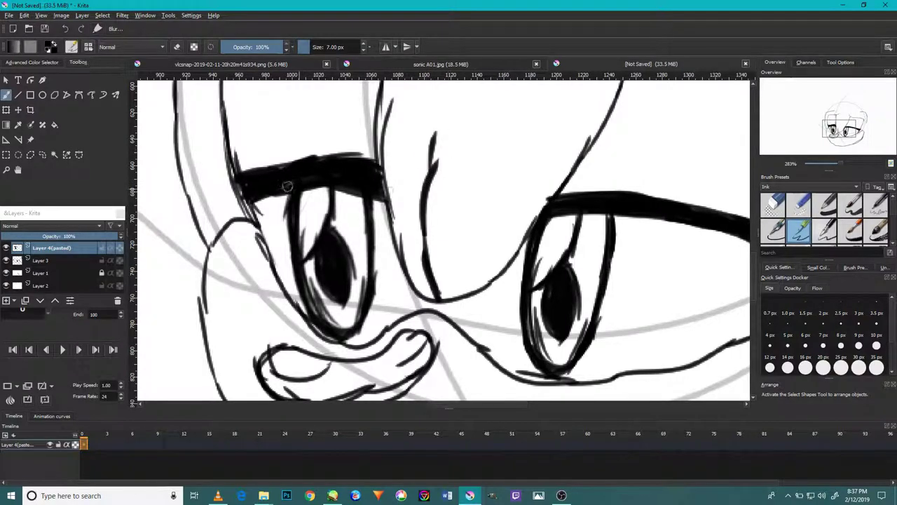
# Touch up the left eyelid band and add black accents at the left eye's outer corner and under the right iris.
pyautogui.moveTo(246, 207); pyautogui.dragTo(258, 221)
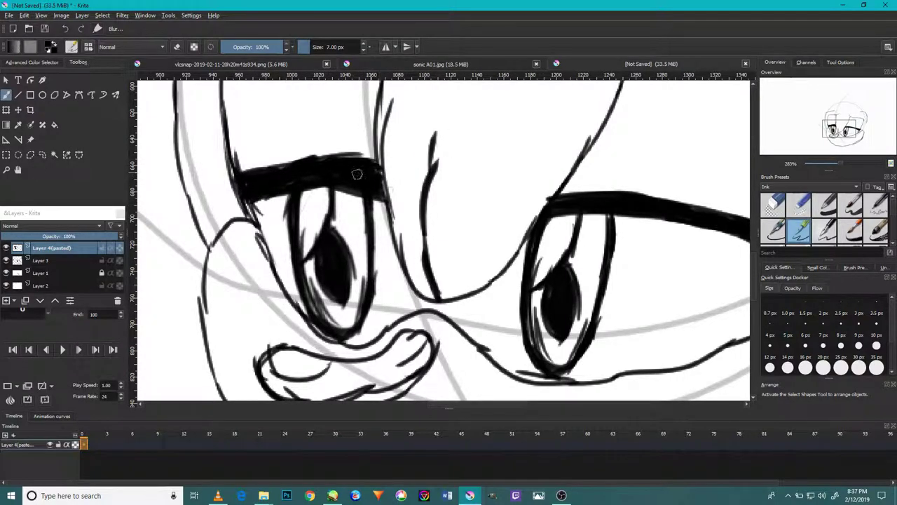
pyautogui.moveTo(380, 167); pyautogui.dragTo(353, 157)
pyautogui.moveTo(265, 271)
pyautogui.mouseDown()
pyautogui.moveTo(263, 236)
pyautogui.moveTo(275, 261)
pyautogui.mouseUp()
pyautogui.moveTo(419, 260)
pyautogui.mouseDown()
pyautogui.moveTo(368, 235)
pyautogui.moveTo(305, 223)
pyautogui.mouseUp()
pyautogui.moveTo(447, 348)
pyautogui.mouseDown()
pyautogui.moveTo(482, 338)
pyautogui.moveTo(461, 339)
pyautogui.moveTo(473, 327)
pyautogui.moveTo(465, 391)
pyautogui.mouseUp()
# Draw two short ticks beside the right brow's inner end and a short vertical crease line between the eyes.
pyautogui.moveTo(457, 151); pyautogui.dragTo(474, 279)
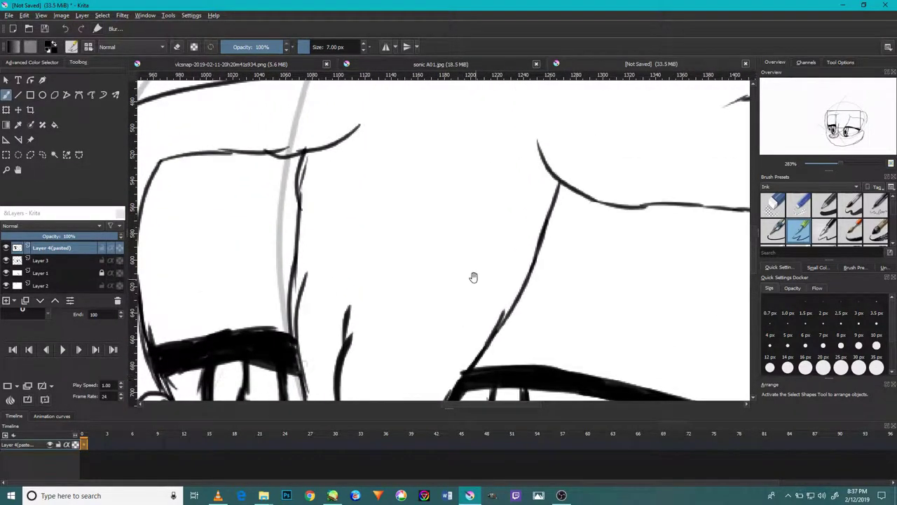
pyautogui.moveTo(527, 176)
pyautogui.mouseDown()
pyautogui.moveTo(515, 143)
pyautogui.moveTo(504, 170)
pyautogui.mouseUp()
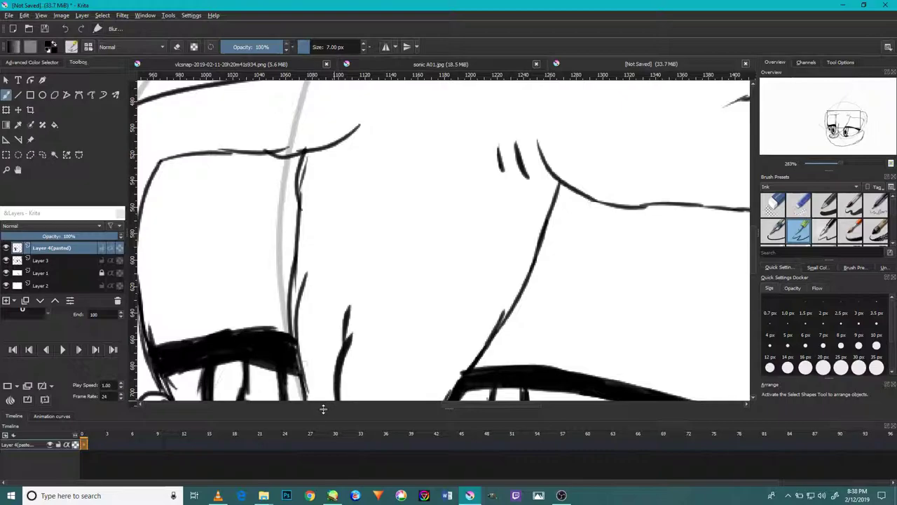
pyautogui.moveTo(432, 209); pyautogui.dragTo(424, 282)
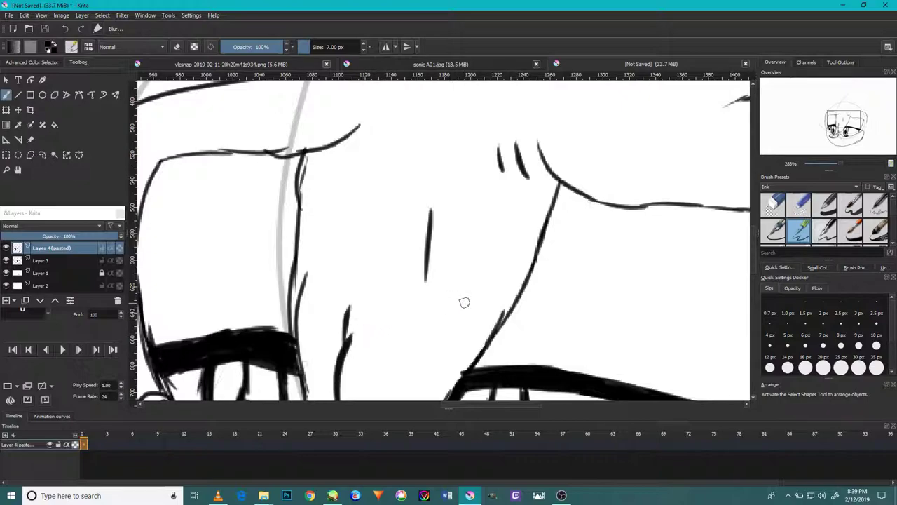
# Try short curved mouth strokes at several places on the lower muzzle, undoing each one.
pyautogui.moveTo(526, 301); pyautogui.dragTo(494, 231)
pyautogui.moveTo(557, 312); pyautogui.dragTo(495, 183)
pyautogui.moveTo(460, 349)
pyautogui.mouseDown()
pyautogui.moveTo(528, 262)
pyautogui.moveTo(564, 233)
pyautogui.mouseUp()
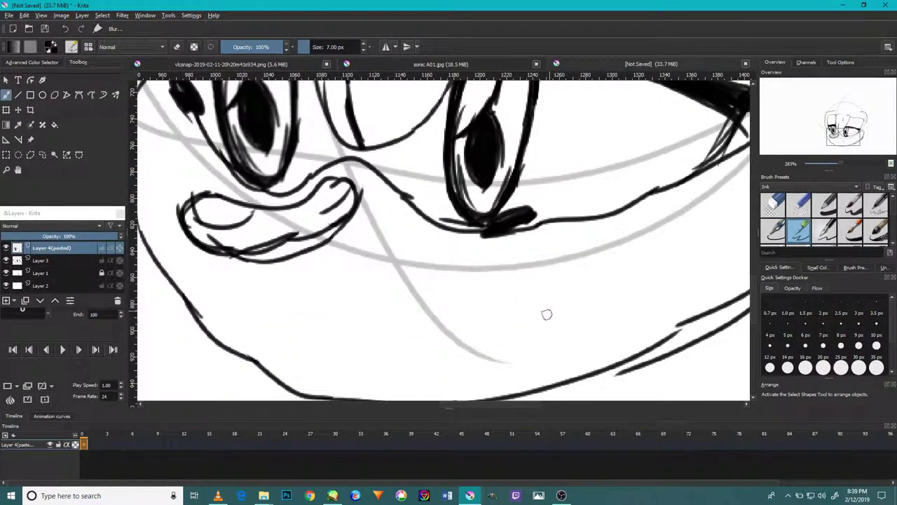
pyautogui.moveTo(475, 343); pyautogui.dragTo(574, 290)
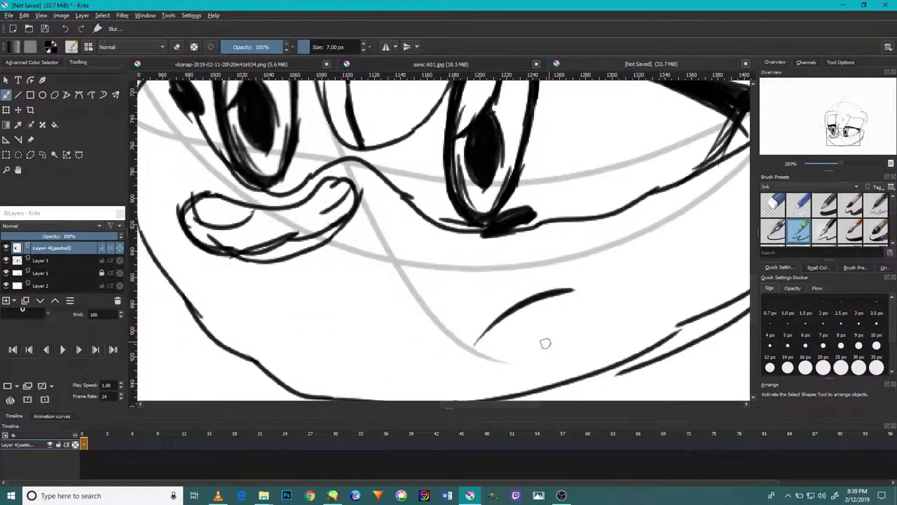
pyautogui.hotkey('ctrl', 'z')
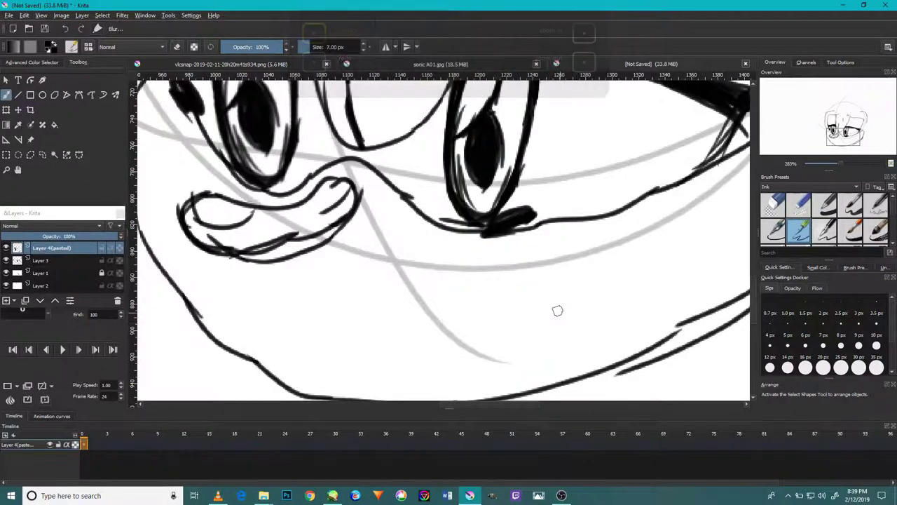
pyautogui.moveTo(556, 298); pyautogui.dragTo(480, 296)
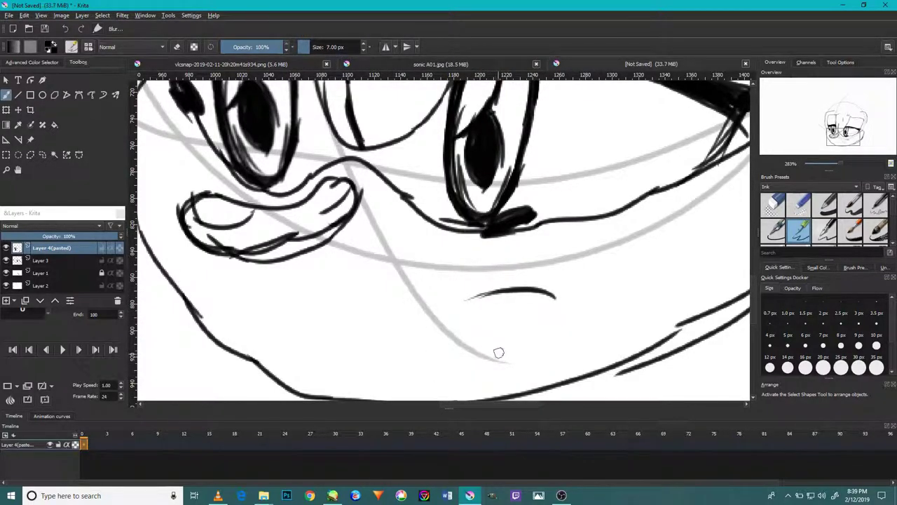
pyautogui.hotkey('ctrl', 'z')
pyautogui.moveTo(560, 283)
pyautogui.mouseDown()
pyautogui.moveTo(488, 345)
pyautogui.moveTo(551, 279)
pyautogui.mouseUp()
pyautogui.hotkey('ctrl', 'z')
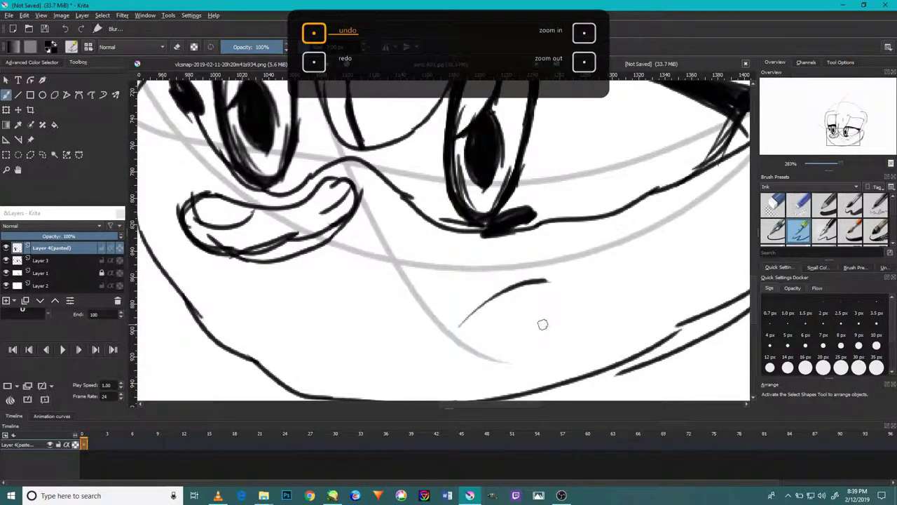
pyautogui.press('-')
pyautogui.press('-')
pyautogui.press('-')
pyautogui.press('+')
pyautogui.hotkey('ctrl', 'z')
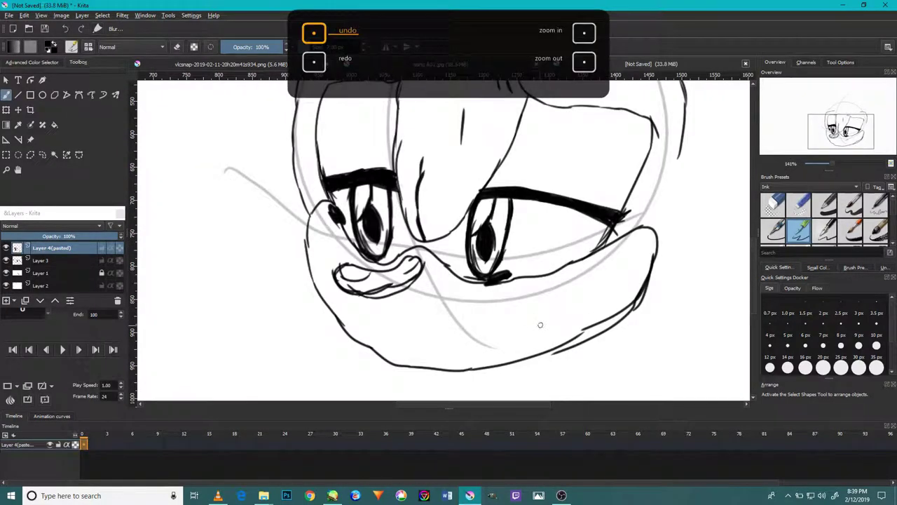
pyautogui.moveTo(594, 305); pyautogui.dragTo(521, 345)
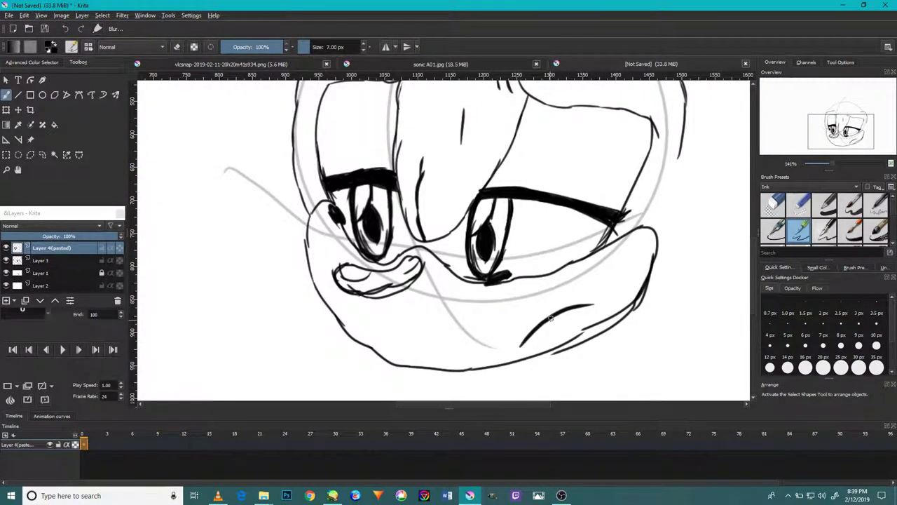
pyautogui.hotkey('ctrl', 'z')
pyautogui.hotkey('ctrl', 'z')
# Draw a short curved mouth stroke on the lower muzzle at the end of the grey centre guide line.
pyautogui.moveTo(475, 339)
pyautogui.mouseDown()
pyautogui.moveTo(537, 309)
pyautogui.moveTo(535, 325)
pyautogui.mouseUp()
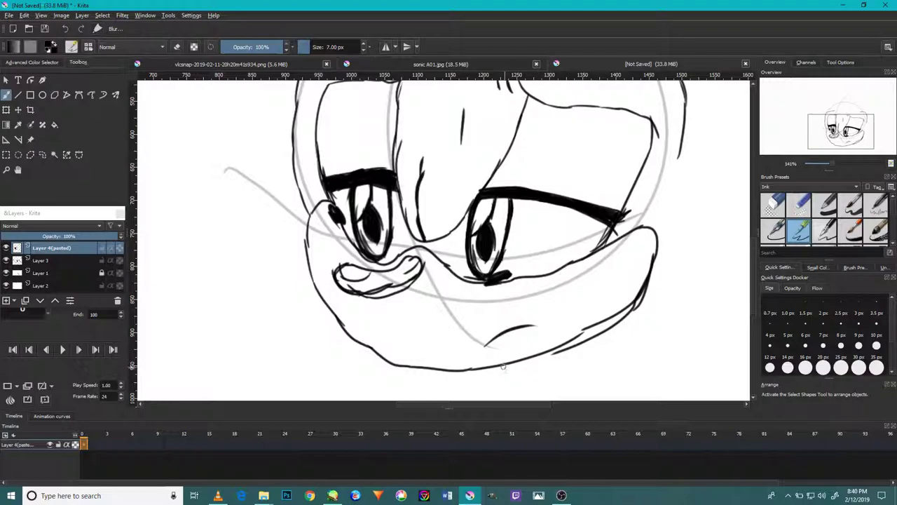
pyautogui.moveTo(433, 227); pyautogui.dragTo(457, 190)
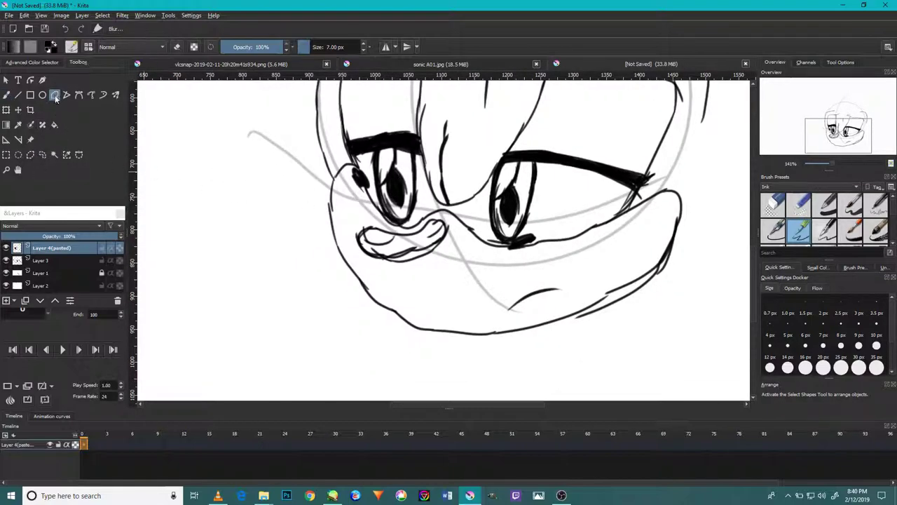
# Try to trace the muzzle outline from the left cheek around the jaw with a 1 px Polygon, then undo it.
pyautogui.press('[')
pyautogui.press('[')
pyautogui.press('[')
pyautogui.press('[')
pyautogui.press('[')
pyautogui.press('[')
pyautogui.scroll(-1, 335, 175)
pyautogui.scroll(6, 333, 163)
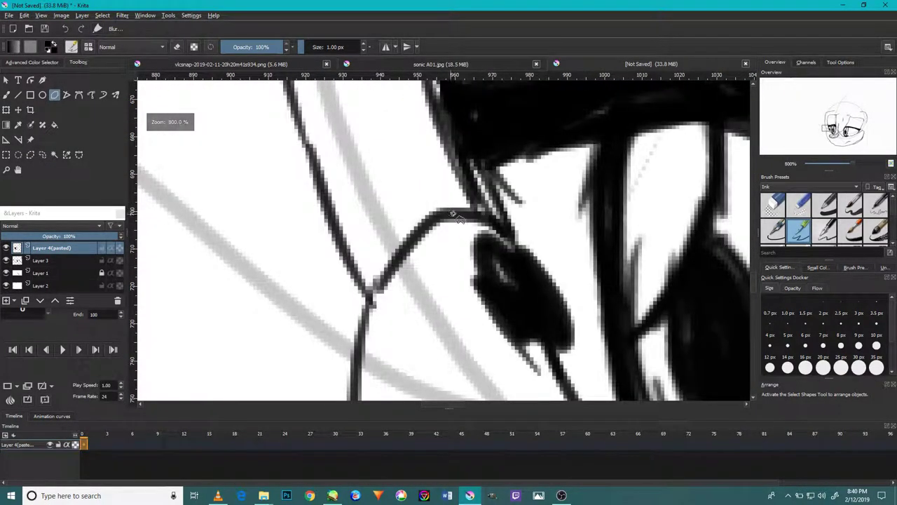
pyautogui.moveTo(476, 209)
pyautogui.mouseDown()
pyautogui.moveTo(435, 210)
pyautogui.moveTo(399, 253)
pyautogui.moveTo(367, 311)
pyautogui.moveTo(348, 340)
pyautogui.mouseUp()
pyautogui.moveTo(355, 306); pyautogui.dragTo(368, 148)
pyautogui.click(362, 289)
pyautogui.click(366, 338)
pyautogui.click(370, 359)
pyautogui.moveTo(370, 359); pyautogui.dragTo(361, 244)
pyautogui.click(367, 301)
pyautogui.moveTo(367, 301); pyautogui.dragTo(354, 197)
pyautogui.click(378, 290)
pyautogui.moveTo(378, 289); pyautogui.dragTo(354, 202)
pyautogui.click(383, 278)
pyautogui.click(401, 266)
pyautogui.moveTo(414, 313)
pyautogui.mouseDown()
pyautogui.moveTo(384, 226)
pyautogui.moveTo(482, 319)
pyautogui.moveTo(565, 363)
pyautogui.mouseUp()
pyautogui.click(465, 297)
pyautogui.scroll(-3, 472, 320)
pyautogui.scroll(-3, 565, 363)
pyautogui.moveTo(464, 263)
pyautogui.mouseDown()
pyautogui.moveTo(597, 364)
pyautogui.moveTo(499, 327)
pyautogui.mouseUp()
pyautogui.click(592, 359)
pyautogui.click(617, 341)
pyautogui.moveTo(616, 341); pyautogui.dragTo(481, 299)
pyautogui.click(605, 313)
pyautogui.moveTo(605, 313); pyautogui.dragTo(506, 308)
pyautogui.click(650, 316)
pyautogui.moveTo(650, 315); pyautogui.dragTo(524, 311)
pyautogui.click(648, 313)
pyautogui.click(669, 289)
pyautogui.moveTo(670, 289); pyautogui.dragTo(561, 315)
pyautogui.click(681, 274)
pyautogui.moveTo(682, 275); pyautogui.dragTo(543, 321)
pyautogui.click(662, 288)
pyautogui.moveTo(663, 288); pyautogui.dragTo(549, 354)
pyautogui.click(656, 282)
pyautogui.click(659, 280)
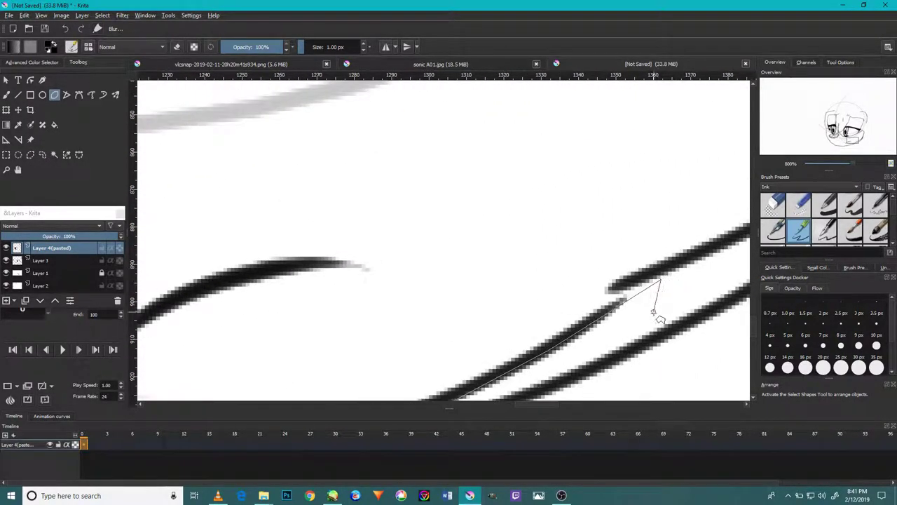
pyautogui.scroll(-4, 673, 297)
pyautogui.scroll(3, 697, 284)
pyautogui.click(708, 262)
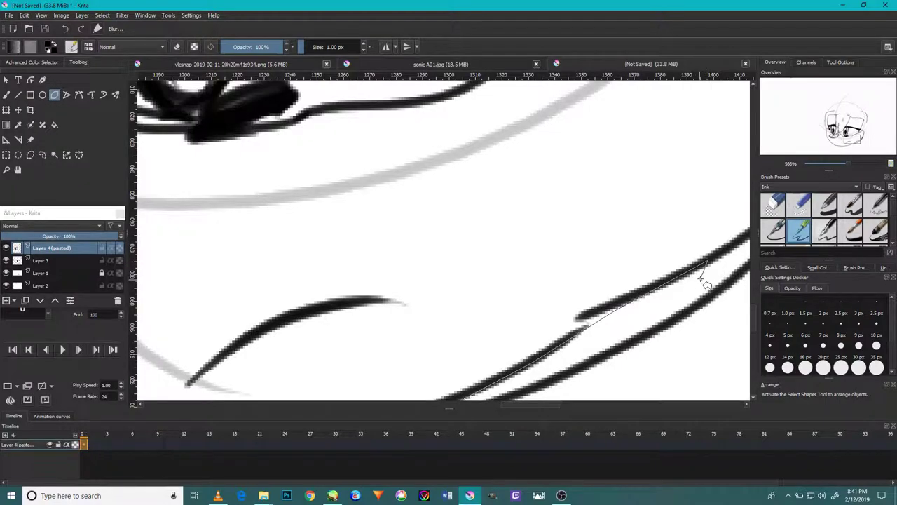
pyautogui.moveTo(700, 276); pyautogui.dragTo(572, 345)
pyautogui.click(645, 294)
pyautogui.click(687, 224)
pyautogui.press('Return')
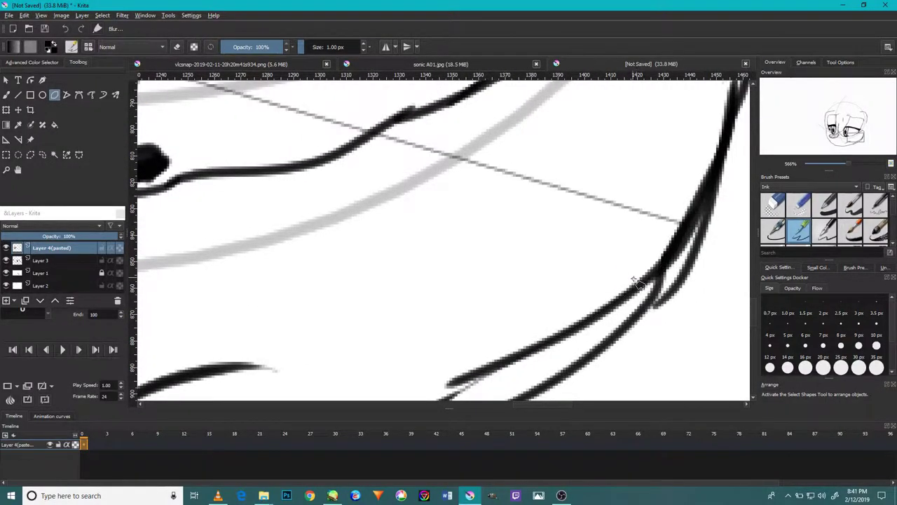
pyautogui.scroll(-4, 634, 278)
pyautogui.click(67, 29)
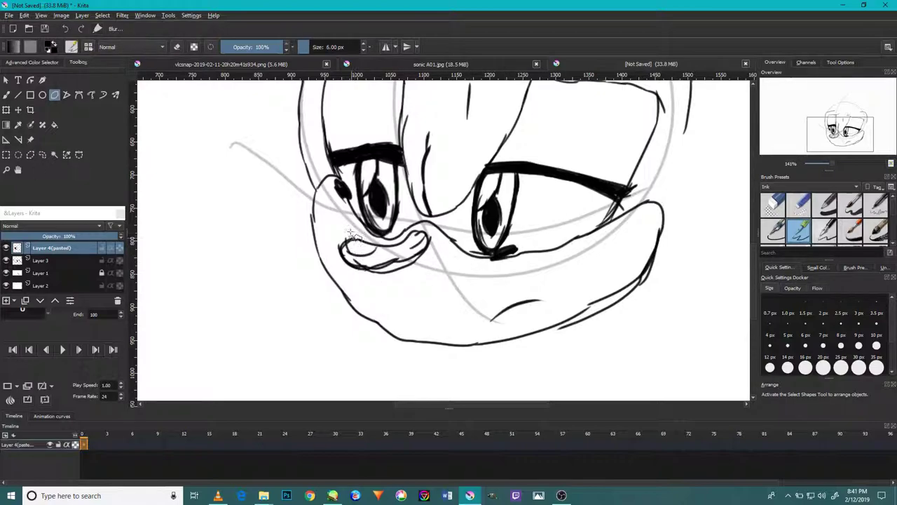
# Try to retrace the upper left cheek line with the Polygon tool at 6 px and 4 px, undoing each attempt.
pyautogui.scroll(6, 319, 200)
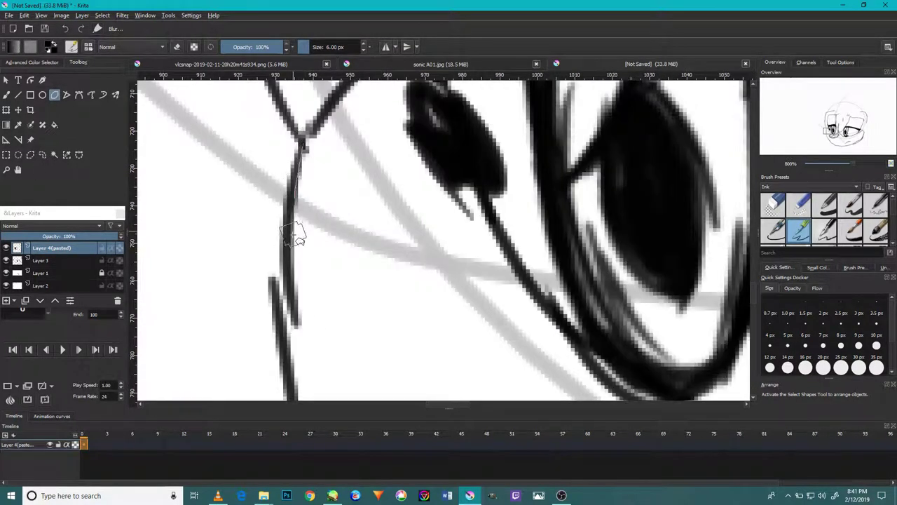
pyautogui.moveTo(301, 137); pyautogui.dragTo(284, 238)
pyautogui.hotkey('ctrl', 'z')
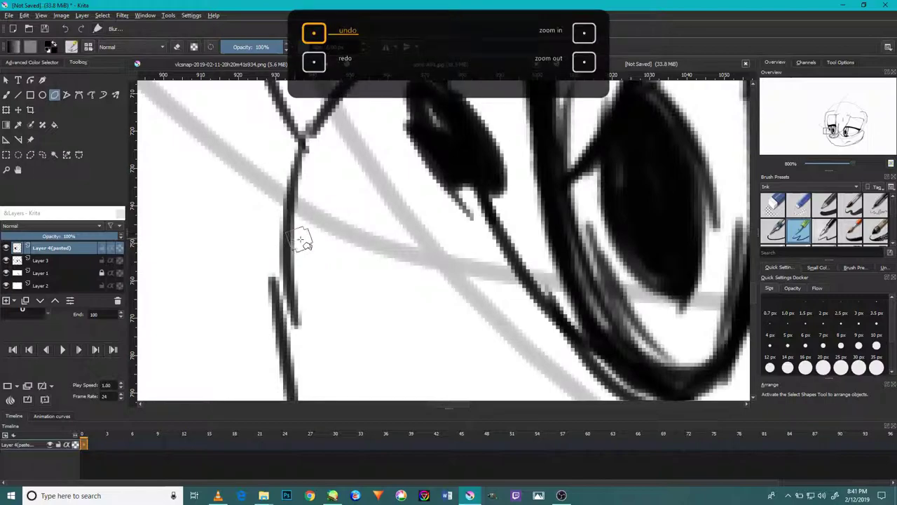
pyautogui.moveTo(301, 140); pyautogui.dragTo(283, 235)
pyautogui.click(67, 32)
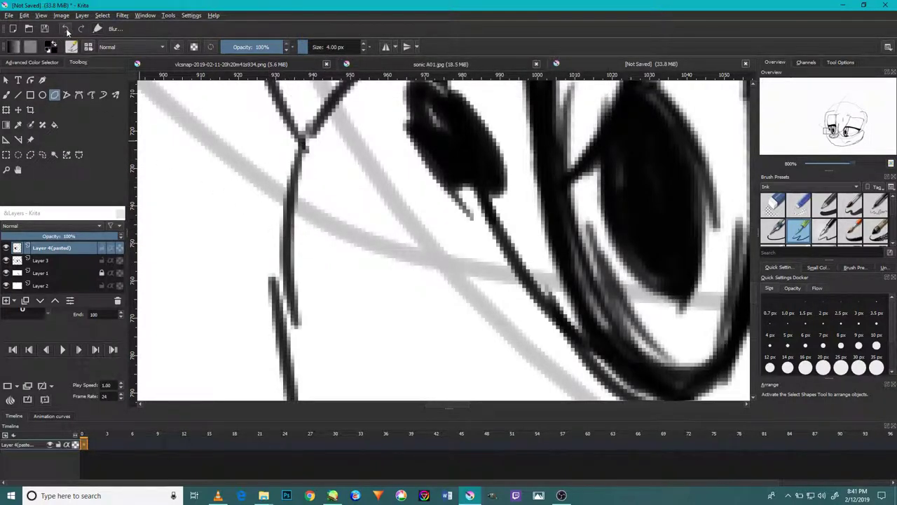
# Try to retrace the upper left cheek line with the Polygon tool at 1 px.
pyautogui.press('[')
pyautogui.press('[')
pyautogui.press('[')
pyautogui.moveTo(303, 140); pyautogui.dragTo(289, 224)
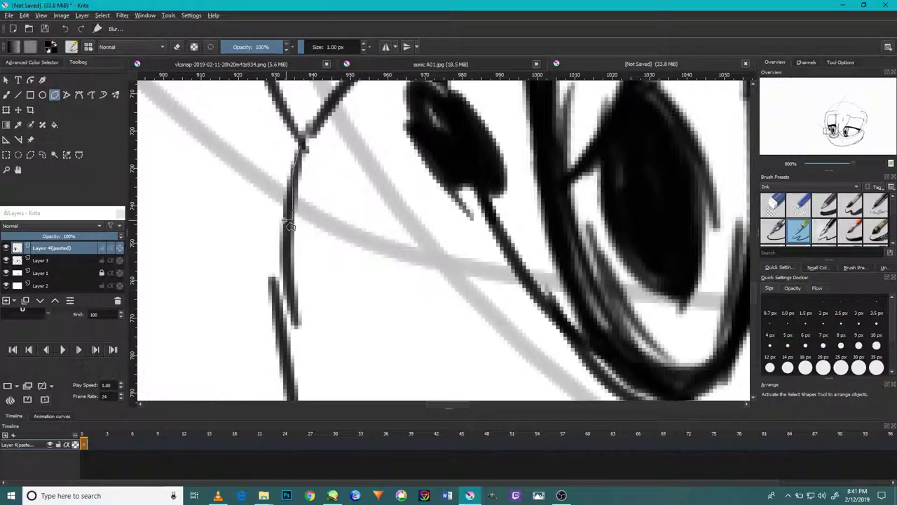
pyautogui.moveTo(300, 140)
pyautogui.mouseDown()
pyautogui.moveTo(272, 245)
pyautogui.moveTo(291, 335)
pyautogui.mouseUp()
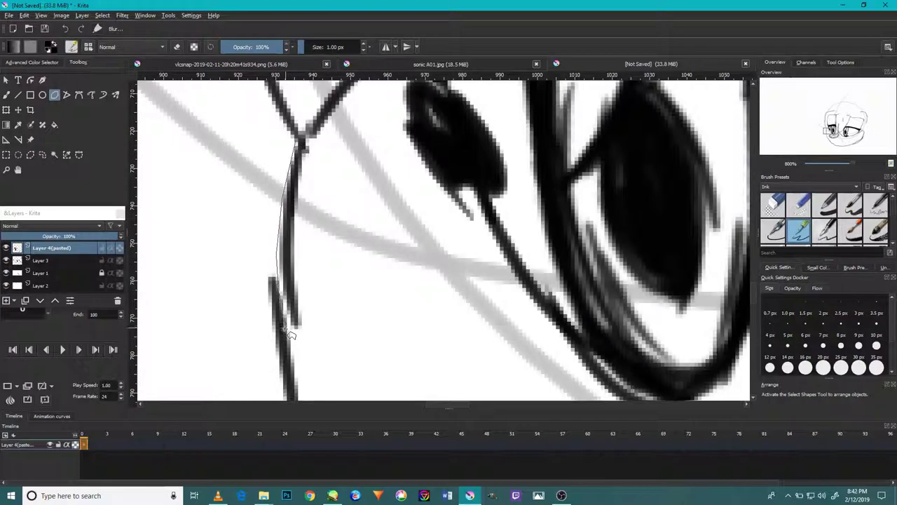
pyautogui.scroll(-1, 417, 298)
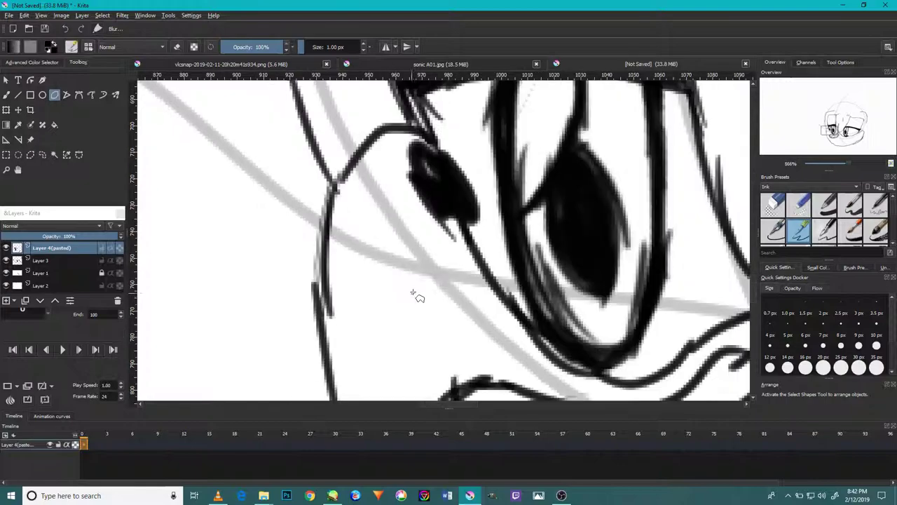
pyautogui.scroll(-6, 417, 298)
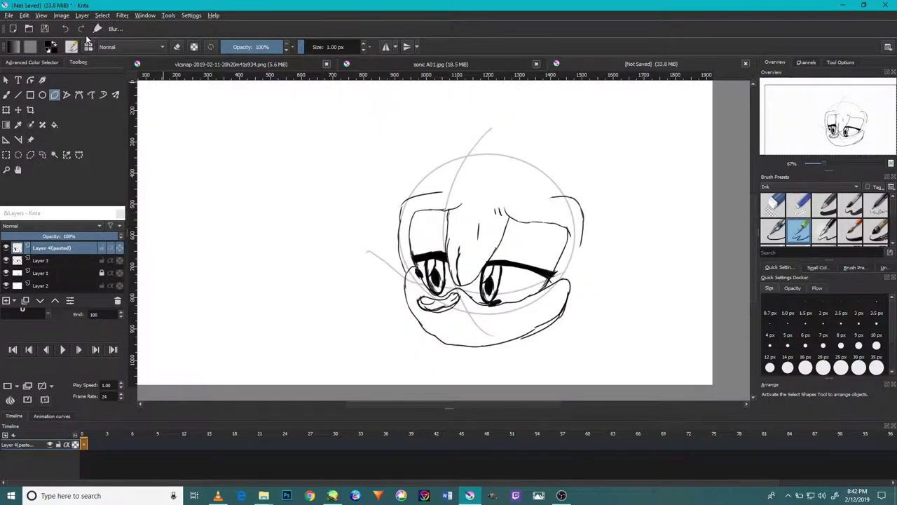
# Open the brush preset history and try the Ink-4_Pen_Rough, Eraser_Circle and Ink-2_Fineliner presets.
pyautogui.click(817, 267)
pyautogui.click(854, 267)
pyautogui.click(814, 317)
pyautogui.click(820, 342)
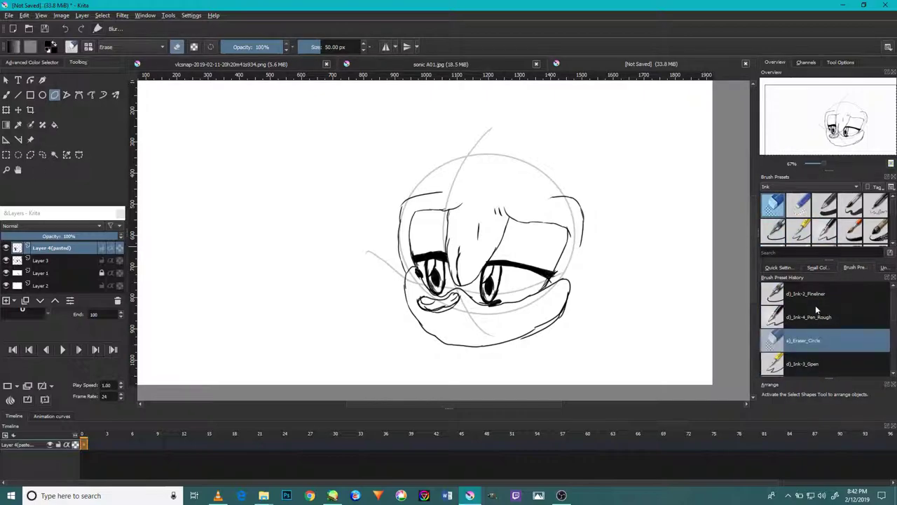
pyautogui.click(813, 317)
pyautogui.click(819, 296)
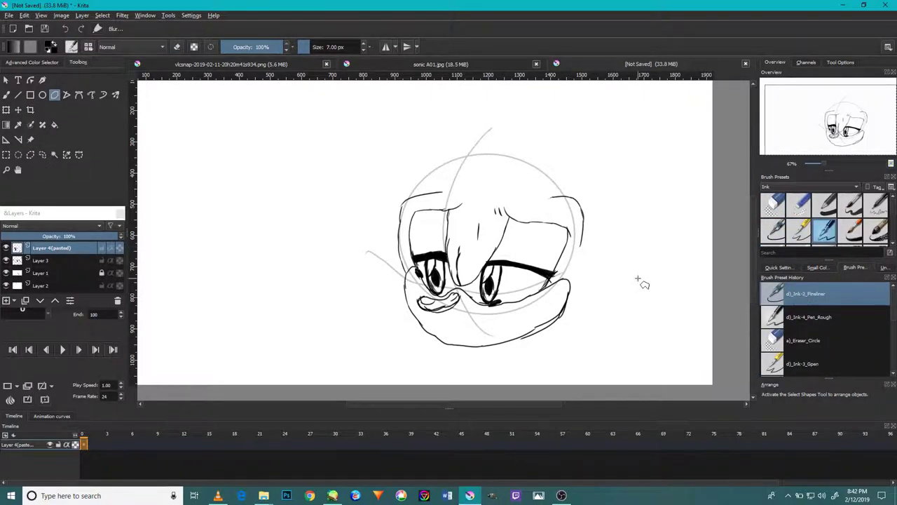
# Undo the latest strokes on the cheek line and select the Ink-3_Gpen brush preset.
pyautogui.click(65, 28)
pyautogui.click(65, 29)
pyautogui.click(65, 29)
pyautogui.scroll(3, 545, 225)
pyautogui.scroll(-1, 531, 310)
pyautogui.click(800, 232)
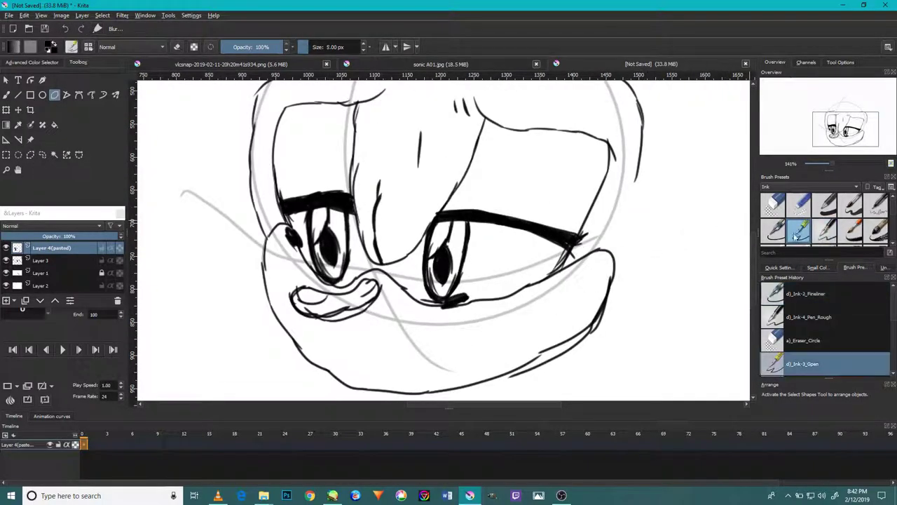
pyautogui.scroll(2, 532, 337)
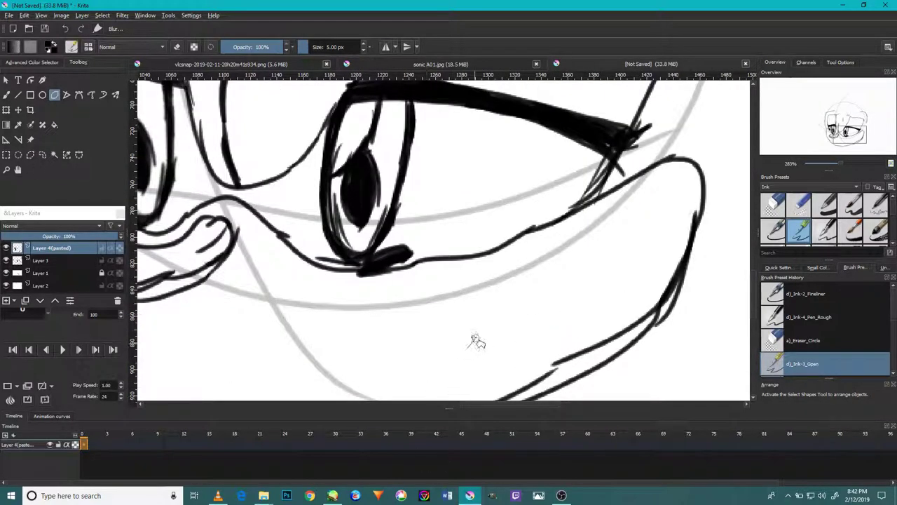
# Draw a short curved crease on the muzzle's lower right with the Freehand Brush at 5 px, undoing the trial strokes.
pyautogui.press('b')
pyautogui.press('-')
pyautogui.press('-')
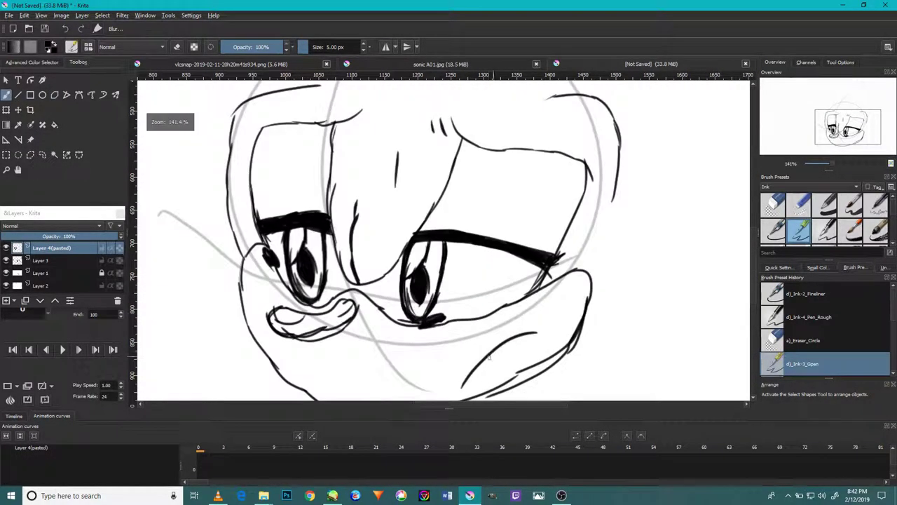
pyautogui.moveTo(525, 345); pyautogui.dragTo(481, 368)
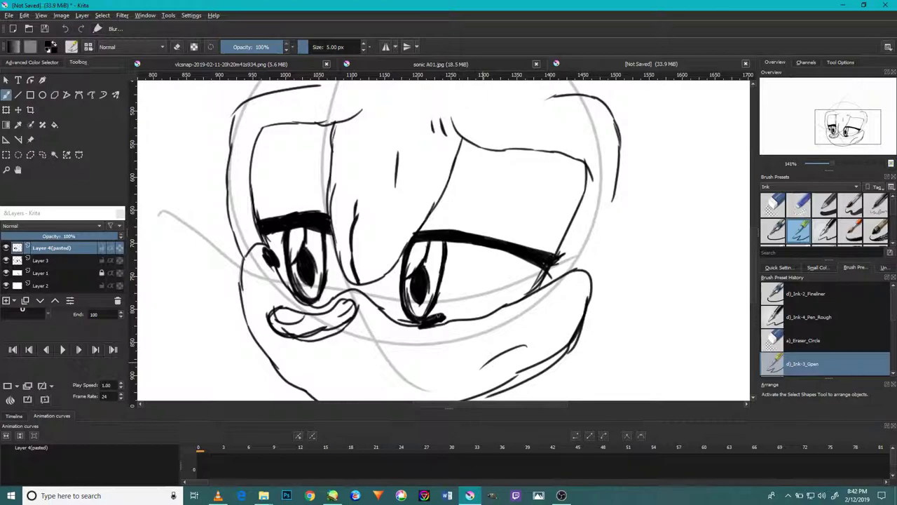
pyautogui.moveTo(524, 344); pyautogui.dragTo(471, 398)
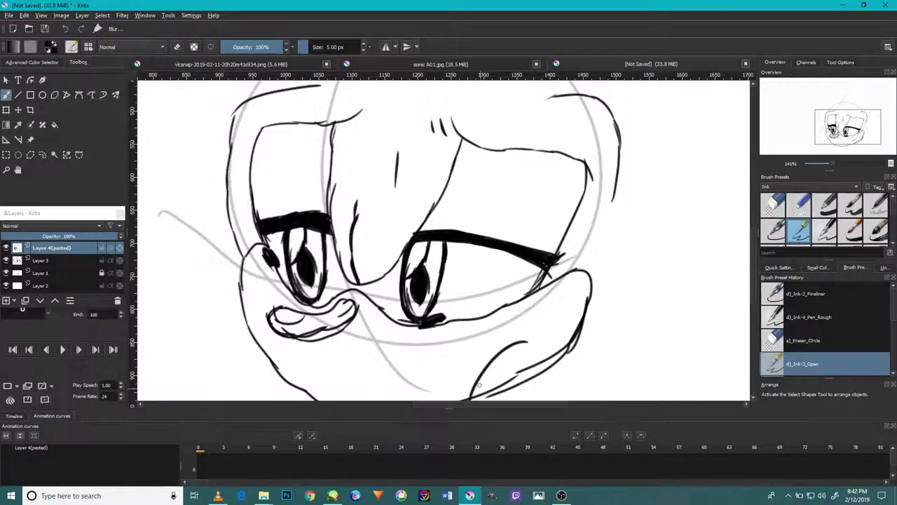
pyautogui.click(65, 29)
pyautogui.scroll(-1, 480, 371)
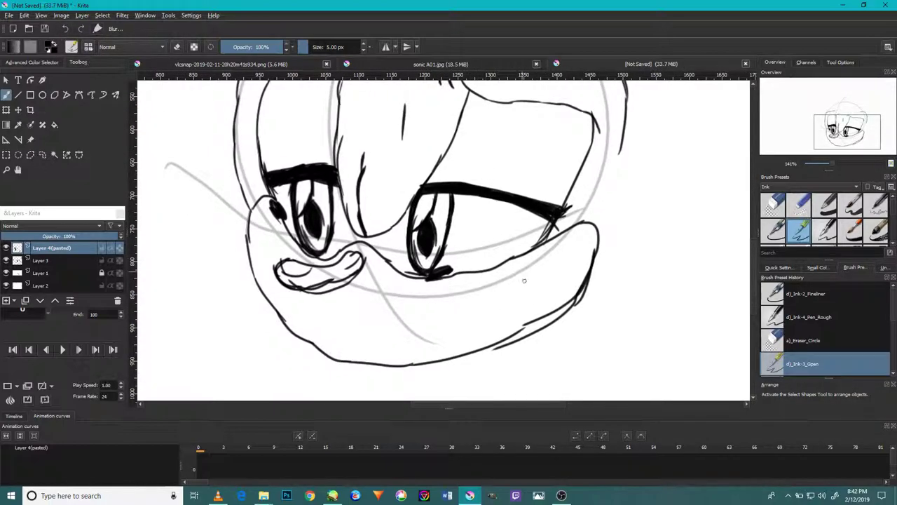
pyautogui.moveTo(485, 324); pyautogui.dragTo(534, 292)
pyautogui.click(64, 30)
pyautogui.click(65, 30)
# Add a short downward stroke at the inner end of the brow outline above the left eye.
pyautogui.moveTo(564, 182); pyautogui.dragTo(577, 300)
pyautogui.moveTo(557, 272)
pyautogui.mouseDown()
pyautogui.moveTo(582, 290)
pyautogui.moveTo(570, 314)
pyautogui.mouseUp()
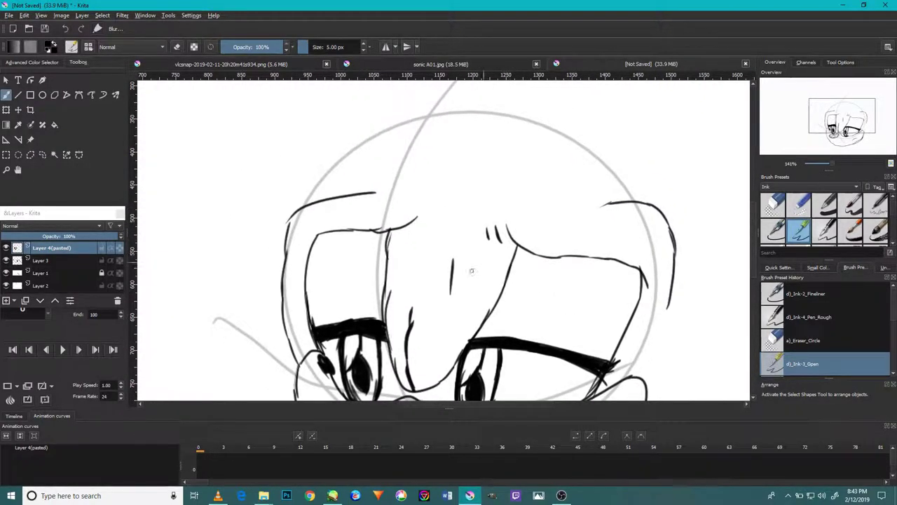
pyautogui.moveTo(326, 324); pyautogui.dragTo(324, 271)
pyautogui.moveTo(324, 228); pyautogui.dragTo(361, 309)
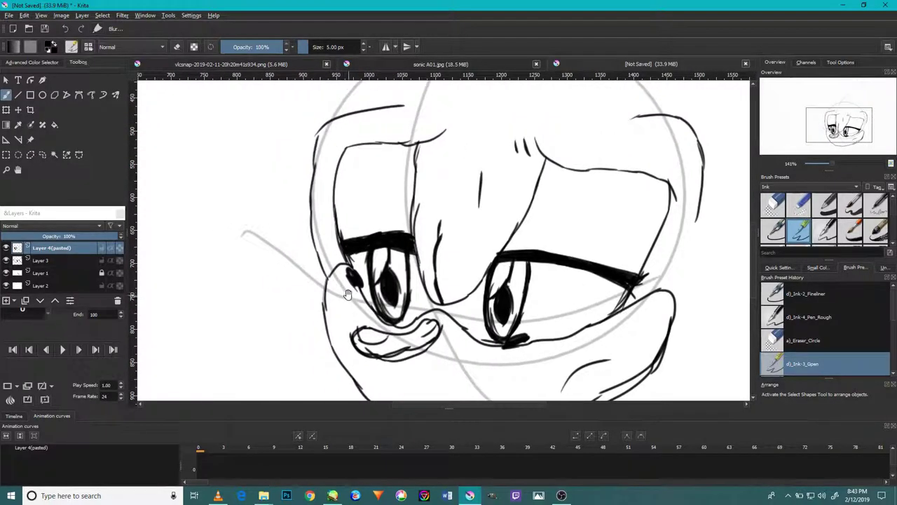
pyautogui.moveTo(321, 160); pyautogui.dragTo(335, 229)
pyautogui.moveTo(415, 172); pyautogui.dragTo(425, 179)
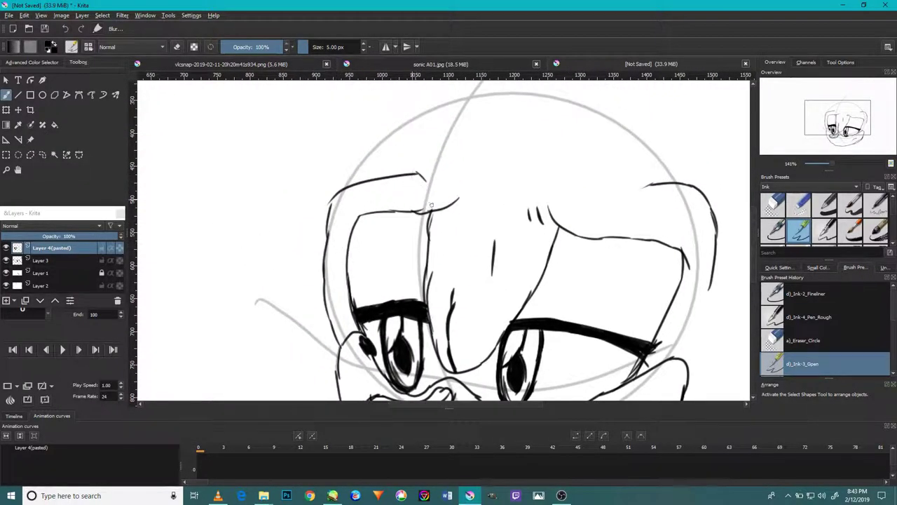
# Draw a pointed fur tuft sticking out from the lower right cheek.
pyautogui.moveTo(669, 339); pyautogui.dragTo(596, 219)
pyautogui.moveTo(593, 321)
pyautogui.mouseDown()
pyautogui.moveTo(652, 246)
pyautogui.moveTo(675, 255)
pyautogui.moveTo(680, 246)
pyautogui.mouseUp()
pyautogui.moveTo(586, 254); pyautogui.dragTo(651, 354)
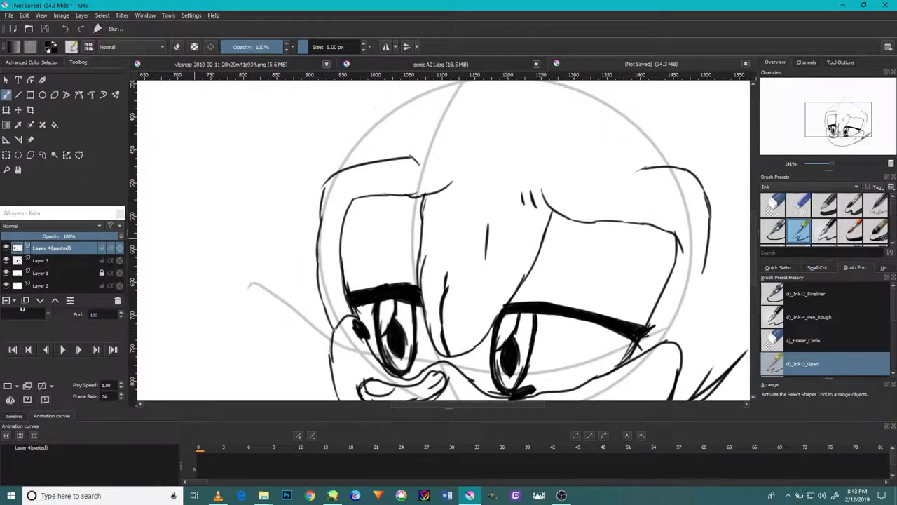
# Scribble looping test strokes on the blank canvas beside the face and undo them all.
pyautogui.moveTo(244, 236); pyautogui.dragTo(402, 115)
pyautogui.moveTo(246, 261)
pyautogui.mouseDown()
pyautogui.moveTo(228, 194)
pyautogui.moveTo(218, 225)
pyautogui.mouseUp()
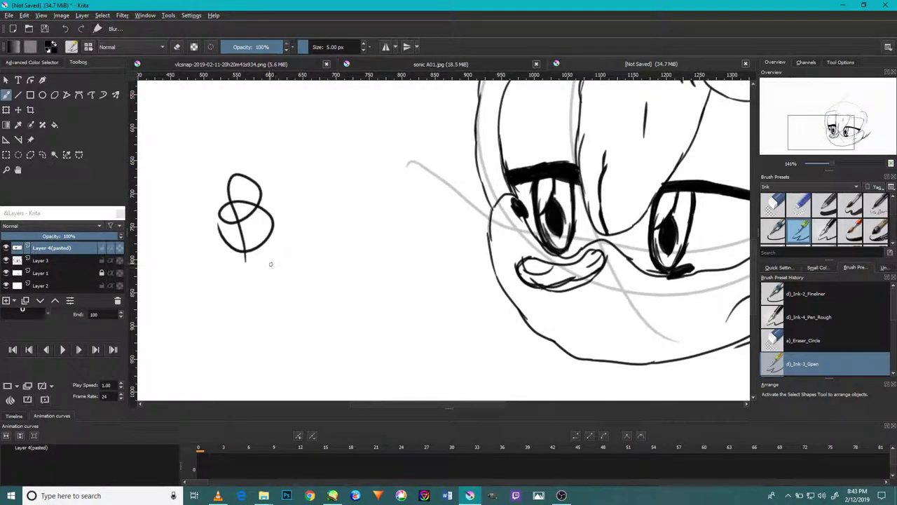
pyautogui.moveTo(272, 265); pyautogui.dragTo(306, 230)
pyautogui.moveTo(309, 267)
pyautogui.mouseDown()
pyautogui.moveTo(319, 261)
pyautogui.moveTo(306, 235)
pyautogui.mouseUp()
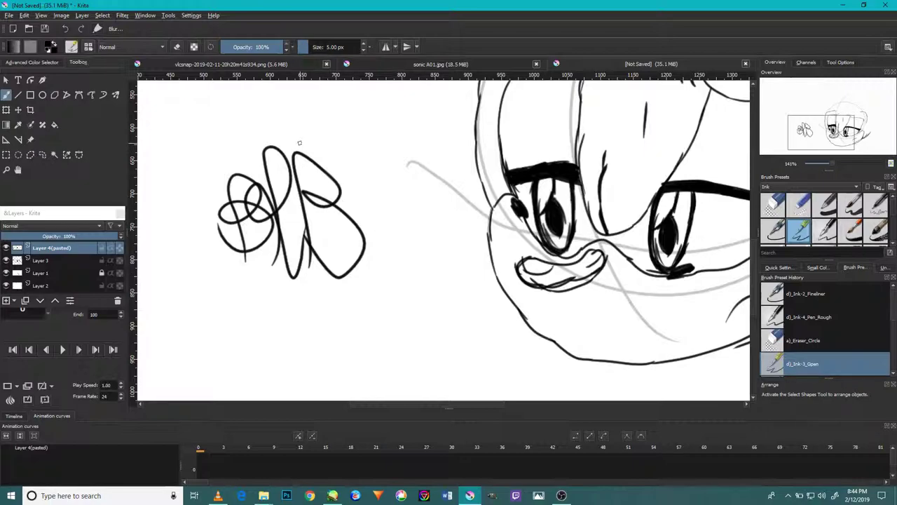
pyautogui.hotkey('ctrl', 'z')
pyautogui.hotkey('ctrl', 'z')
pyautogui.hotkey('ctrl', 'z')
pyautogui.hotkey('ctrl', 'z')
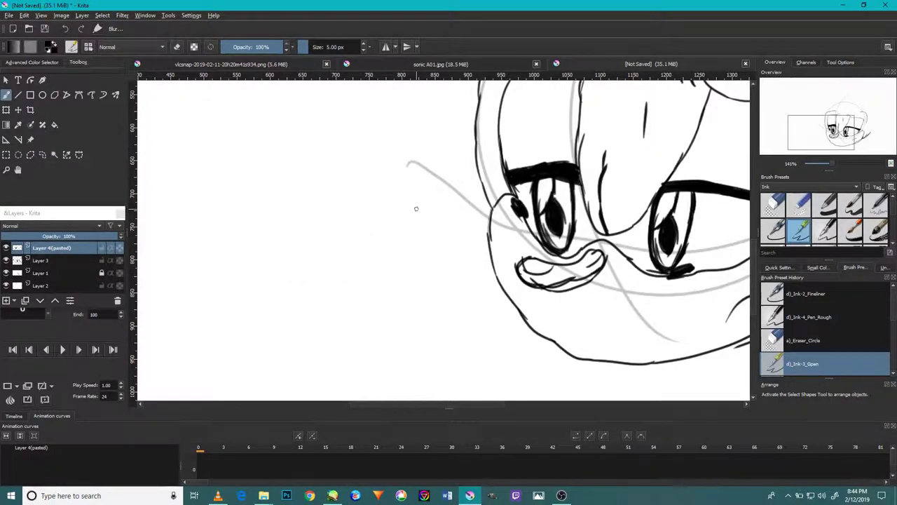
# Extend the right brow line inward and draw the pointed outline of the right ear outside the circle guide.
pyautogui.scroll(-3, 402, 162)
pyautogui.moveTo(464, 130); pyautogui.dragTo(452, 190)
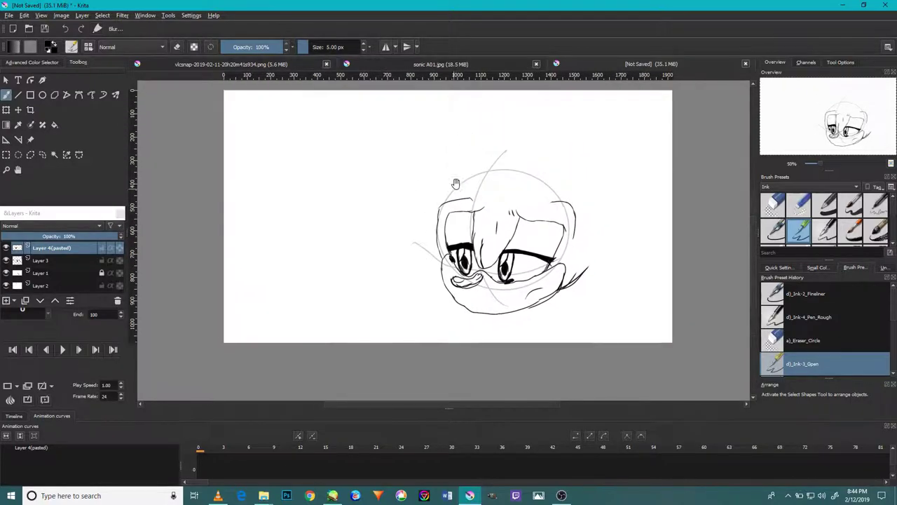
pyautogui.scroll(2, 456, 225)
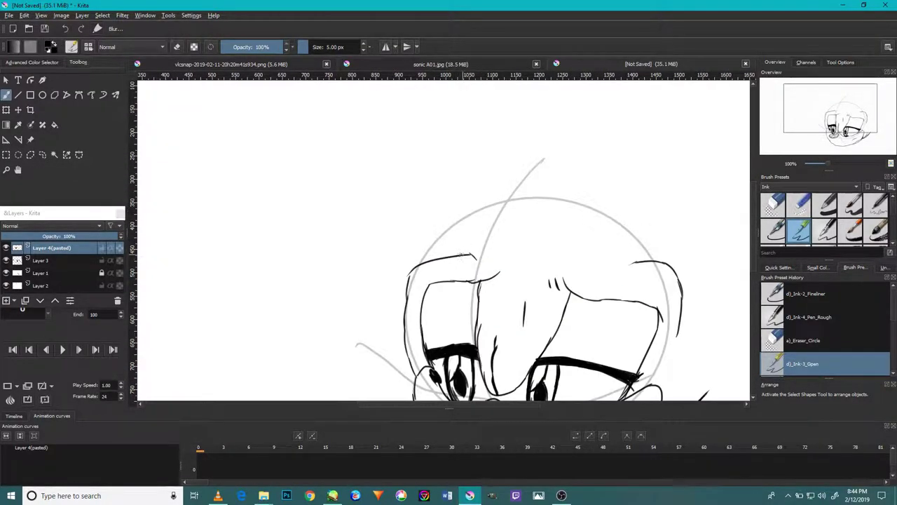
pyautogui.moveTo(659, 252); pyautogui.dragTo(605, 203)
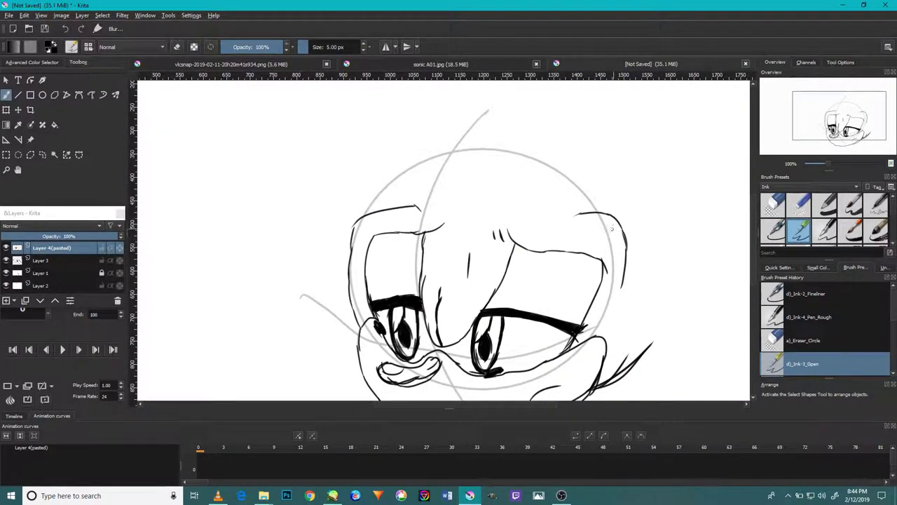
pyautogui.moveTo(558, 222)
pyautogui.mouseDown()
pyautogui.moveTo(587, 212)
pyautogui.moveTo(669, 139)
pyautogui.mouseUp()
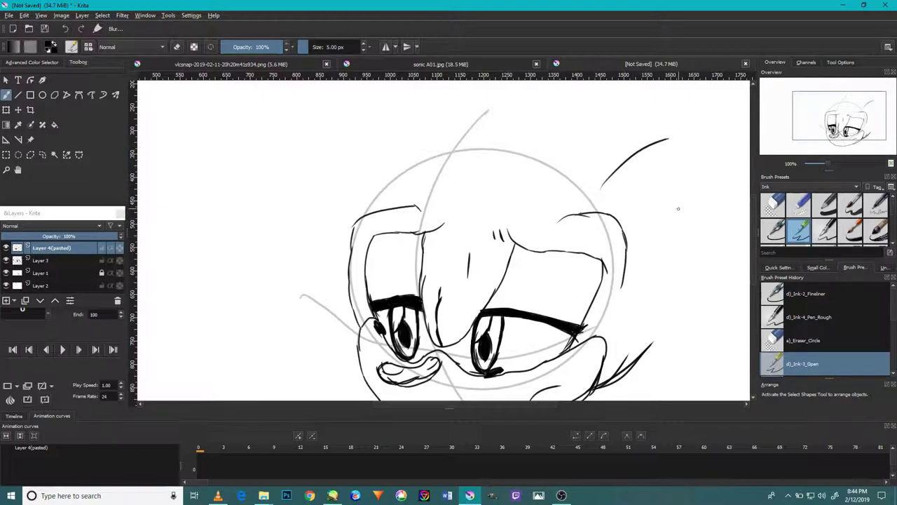
pyautogui.moveTo(664, 241)
pyautogui.mouseDown()
pyautogui.moveTo(682, 186)
pyautogui.moveTo(685, 137)
pyautogui.mouseUp()
pyautogui.moveTo(657, 140)
pyautogui.mouseDown()
pyautogui.moveTo(693, 143)
pyautogui.moveTo(691, 170)
pyautogui.mouseUp()
pyautogui.hotkey('ctrl', 'z')
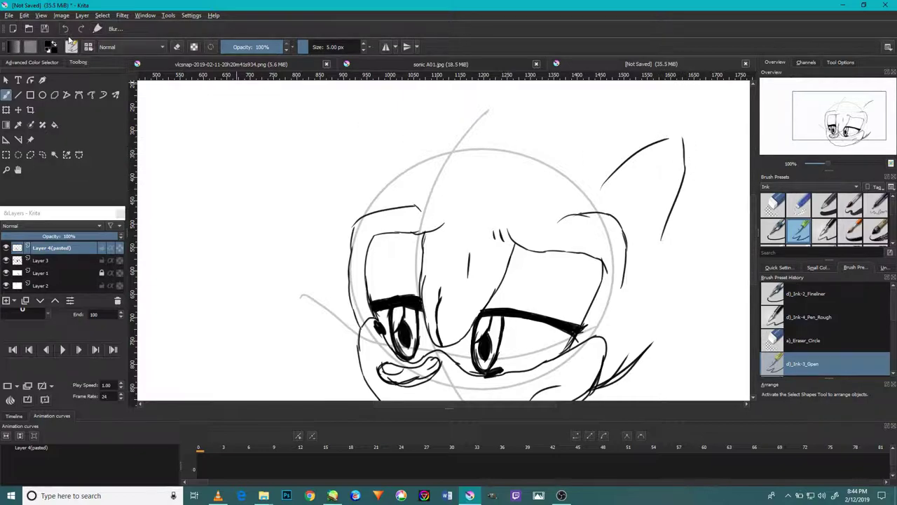
pyautogui.moveTo(661, 141)
pyautogui.mouseDown()
pyautogui.moveTo(690, 174)
pyautogui.moveTo(665, 132)
pyautogui.moveTo(687, 123)
pyautogui.moveTo(688, 188)
pyautogui.moveTo(670, 239)
pyautogui.mouseUp()
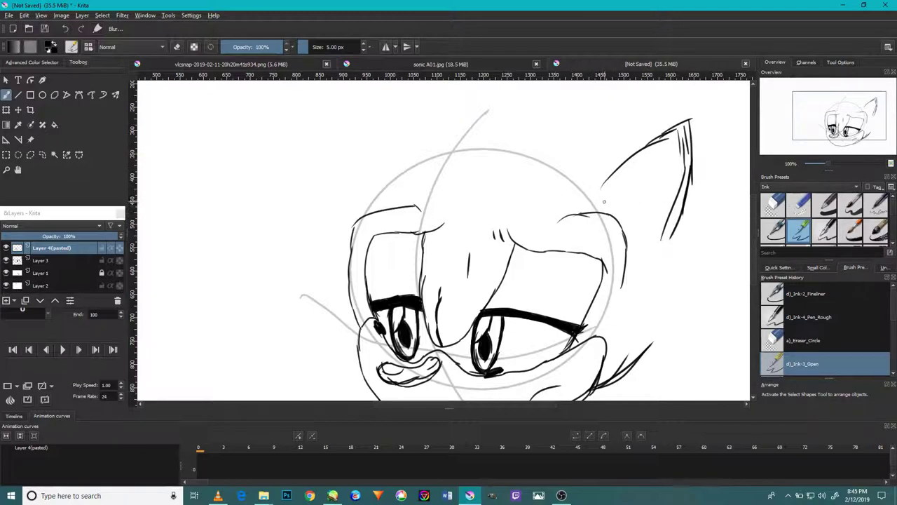
# Draw the right ear's base and inner contour with lines converging near the tip, undoing and redrawing the upper inner stroke.
pyautogui.moveTo(604, 193)
pyautogui.mouseDown()
pyautogui.moveTo(648, 201)
pyautogui.moveTo(636, 197)
pyautogui.moveTo(655, 224)
pyautogui.mouseUp()
pyautogui.moveTo(602, 191); pyautogui.dragTo(665, 146)
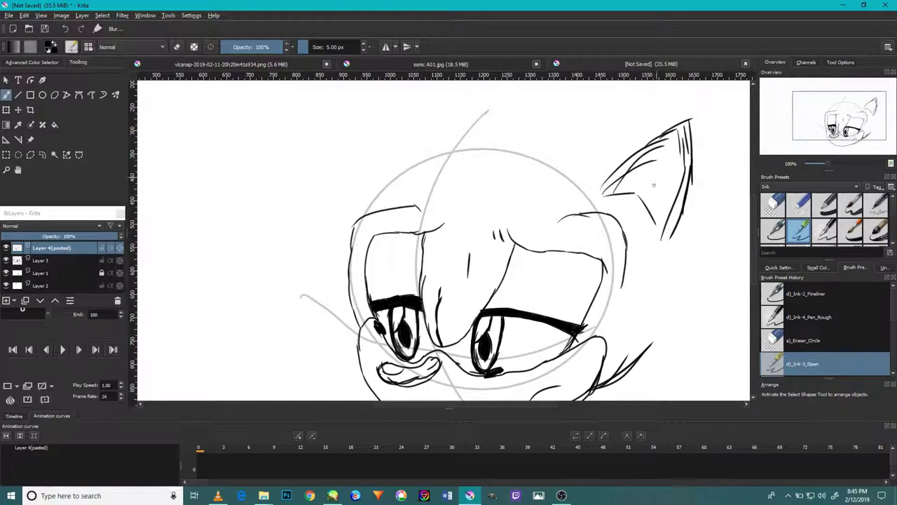
pyautogui.click(66, 29)
pyautogui.click(66, 28)
pyautogui.click(66, 29)
pyautogui.click(81, 29)
pyautogui.moveTo(610, 190); pyautogui.dragTo(663, 151)
pyautogui.moveTo(656, 224)
pyautogui.mouseDown()
pyautogui.moveTo(677, 137)
pyautogui.moveTo(679, 169)
pyautogui.moveTo(669, 139)
pyautogui.mouseUp()
pyautogui.moveTo(654, 155); pyautogui.dragTo(679, 133)
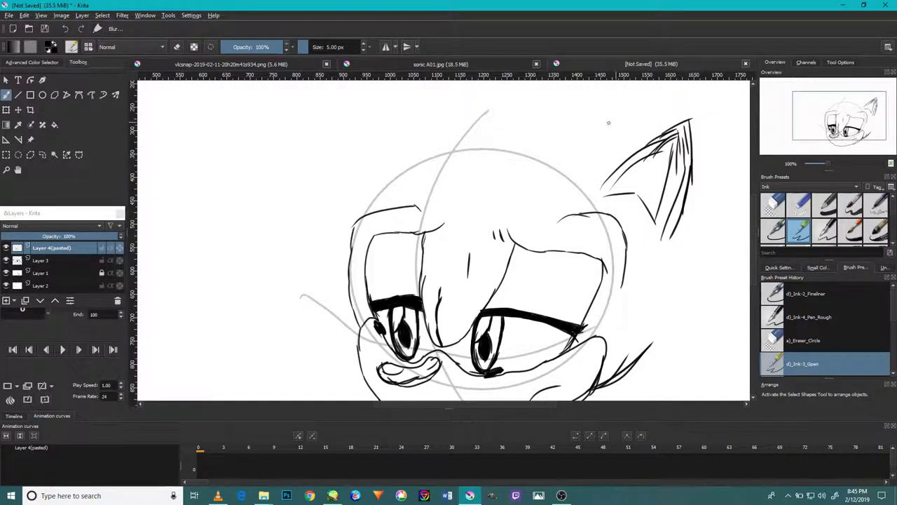
# Add a second, higher curved outer edge to the right ear ending at its tip, undoing the trial strokes.
pyautogui.moveTo(561, 171); pyautogui.dragTo(635, 128)
pyautogui.click(64, 29)
pyautogui.moveTo(585, 182)
pyautogui.mouseDown()
pyautogui.moveTo(634, 133)
pyautogui.moveTo(691, 108)
pyautogui.mouseUp()
pyautogui.click(65, 29)
pyautogui.click(65, 29)
pyautogui.moveTo(581, 183)
pyautogui.mouseDown()
pyautogui.moveTo(617, 145)
pyautogui.moveTo(693, 124)
pyautogui.mouseUp()
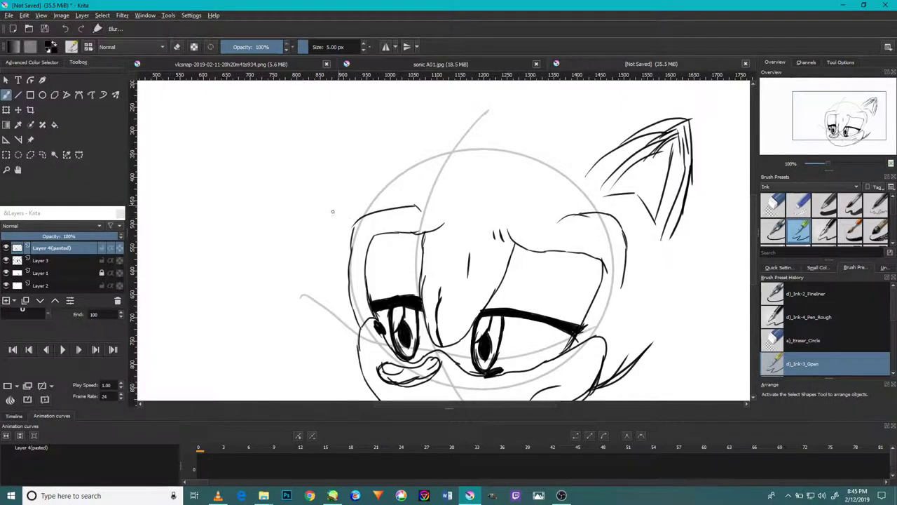
# Draw the left ear's outline above the brow, with a pointed tip and a curved inner edge toward the head.
pyautogui.moveTo(330, 225)
pyautogui.mouseDown()
pyautogui.moveTo(367, 225)
pyautogui.moveTo(363, 238)
pyautogui.moveTo(379, 138)
pyautogui.mouseUp()
pyautogui.moveTo(482, 163); pyautogui.dragTo(365, 128)
pyautogui.click(65, 29)
pyautogui.moveTo(439, 168)
pyautogui.mouseDown()
pyautogui.moveTo(388, 142)
pyautogui.moveTo(382, 125)
pyautogui.mouseUp()
pyautogui.moveTo(363, 194)
pyautogui.mouseDown()
pyautogui.moveTo(386, 124)
pyautogui.moveTo(361, 205)
pyautogui.moveTo(361, 172)
pyautogui.mouseUp()
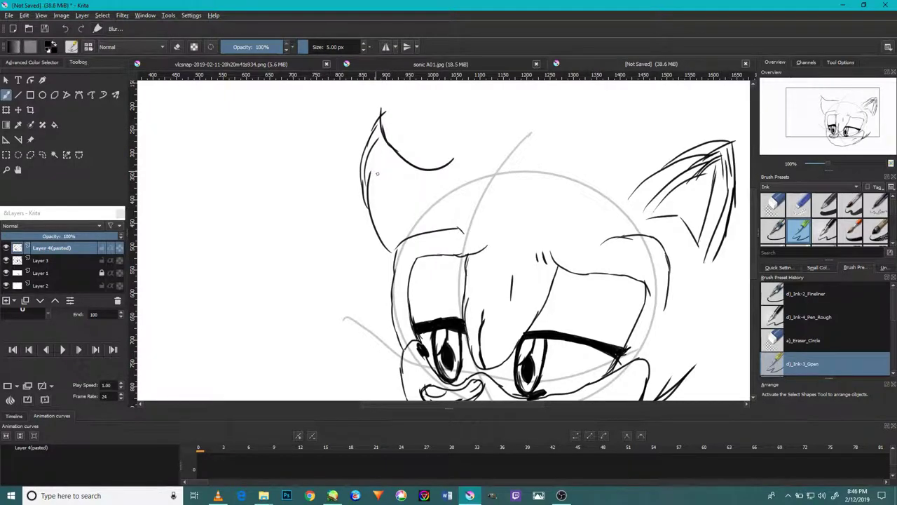
# Draw an inner contour line following the left ear's outer edge down to the brow, redoing it once.
pyautogui.moveTo(396, 224); pyautogui.dragTo(386, 201)
pyautogui.moveTo(450, 205); pyautogui.dragTo(459, 217)
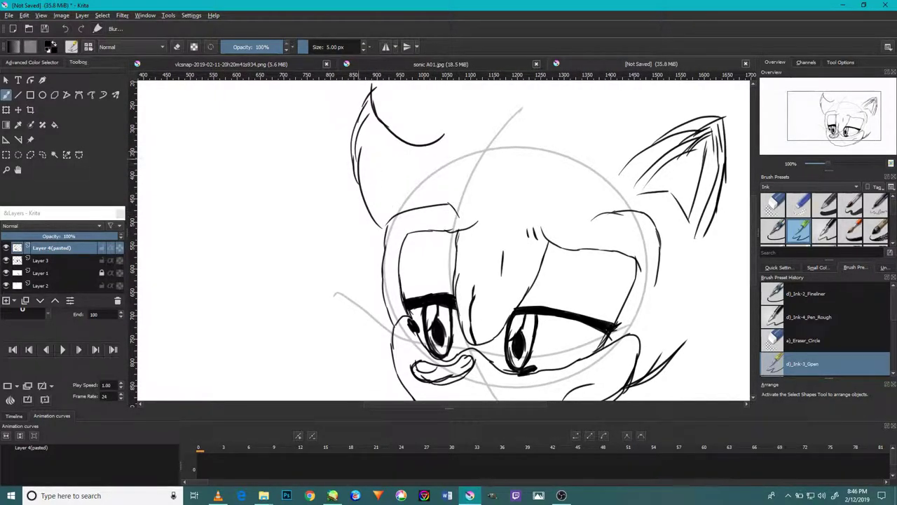
pyautogui.moveTo(398, 216); pyautogui.dragTo(379, 147)
pyautogui.click(69, 29)
pyautogui.moveTo(397, 216); pyautogui.dragTo(368, 144)
# Try several inner contour strokes on the head side of the left ear, undoing all of them.
pyautogui.moveTo(428, 175); pyautogui.dragTo(371, 124)
pyautogui.moveTo(372, 165)
pyautogui.mouseDown()
pyautogui.moveTo(369, 124)
pyautogui.moveTo(375, 138)
pyautogui.mouseUp()
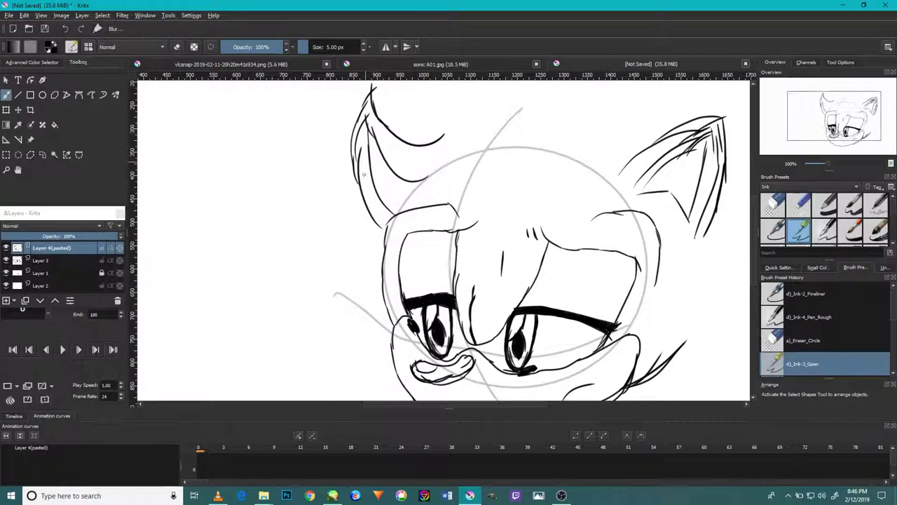
pyautogui.moveTo(398, 167); pyautogui.dragTo(434, 204)
pyautogui.moveTo(384, 140); pyautogui.dragTo(434, 209)
pyautogui.moveTo(386, 156); pyautogui.dragTo(440, 202)
pyautogui.moveTo(366, 119); pyautogui.dragTo(412, 173)
pyautogui.click(65, 28)
pyautogui.click(64, 29)
pyautogui.click(65, 29)
pyautogui.click(66, 30)
pyautogui.click(65, 29)
pyautogui.click(65, 29)
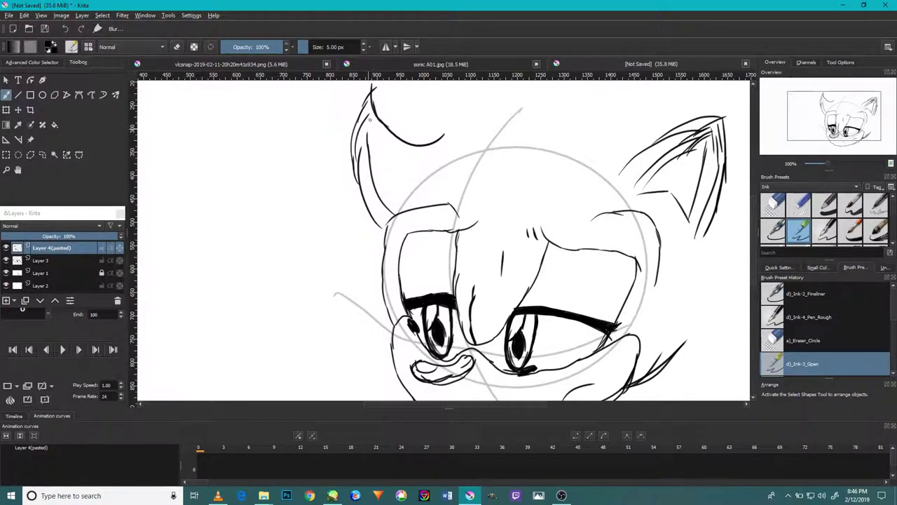
# Draw the left ear's second inner contour line from near the tip down to the brow.
pyautogui.moveTo(366, 114); pyautogui.dragTo(369, 148)
pyautogui.moveTo(442, 201); pyautogui.dragTo(368, 110)
pyautogui.moveTo(419, 185)
pyautogui.mouseDown()
pyautogui.moveTo(440, 199)
pyautogui.moveTo(456, 120)
pyautogui.moveTo(446, 100)
pyautogui.mouseUp()
# Draw the head's top contour from a small peak beside the left ear across to the right ear, with a sweeping line above it.
pyautogui.moveTo(462, 145)
pyautogui.mouseDown()
pyautogui.moveTo(478, 146)
pyautogui.moveTo(465, 193)
pyautogui.moveTo(425, 147)
pyautogui.mouseUp()
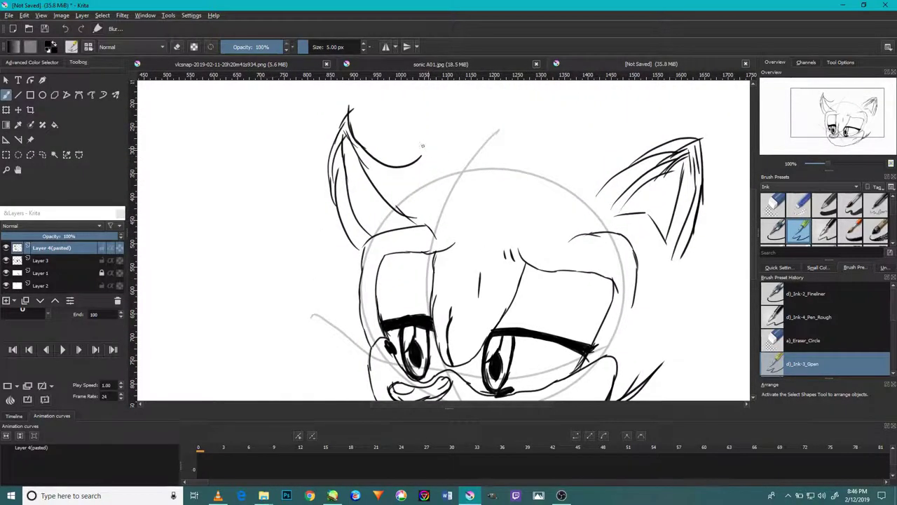
pyautogui.moveTo(490, 143)
pyautogui.mouseDown()
pyautogui.moveTo(414, 138)
pyautogui.moveTo(684, 133)
pyautogui.mouseUp()
pyautogui.moveTo(661, 167)
pyautogui.mouseDown()
pyautogui.moveTo(591, 141)
pyautogui.moveTo(465, 194)
pyautogui.moveTo(551, 232)
pyautogui.mouseUp()
pyautogui.moveTo(576, 279); pyautogui.dragTo(555, 214)
pyautogui.moveTo(525, 290)
pyautogui.mouseDown()
pyautogui.moveTo(509, 213)
pyautogui.moveTo(521, 259)
pyautogui.mouseUp()
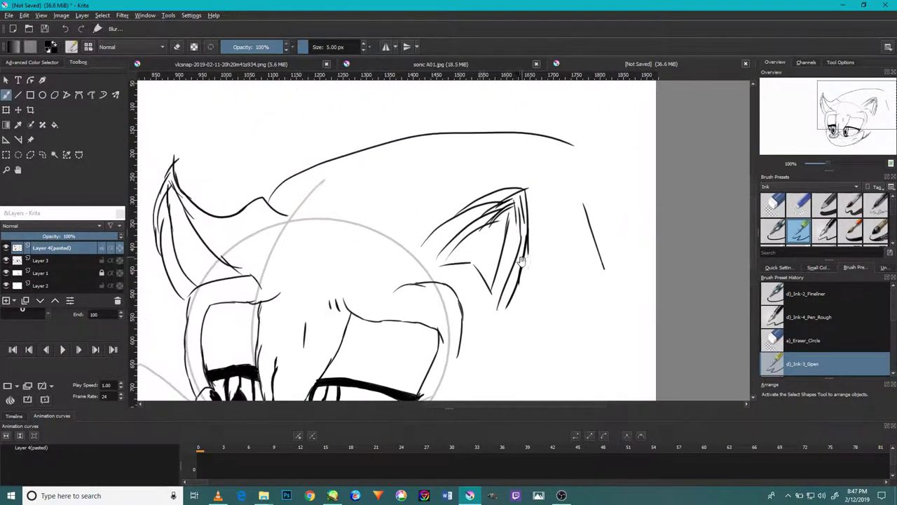
pyautogui.moveTo(484, 191)
pyautogui.mouseDown()
pyautogui.moveTo(375, 152)
pyautogui.moveTo(339, 153)
pyautogui.moveTo(439, 174)
pyautogui.mouseUp()
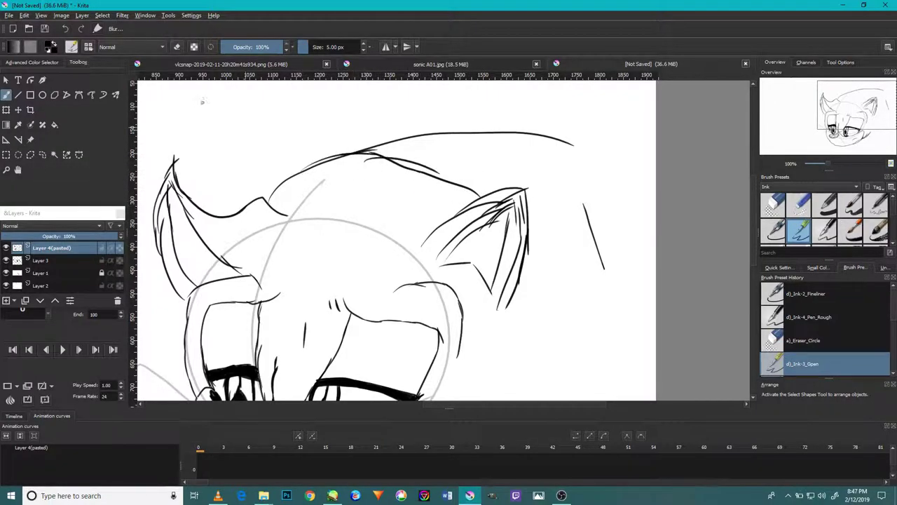
# Undo the overlapping top head strokes and redraw the contour as one arc from the left peak to the right ear.
pyautogui.click(66, 29)
pyautogui.click(68, 30)
pyautogui.click(65, 28)
pyautogui.click(65, 28)
pyautogui.click(65, 29)
pyautogui.moveTo(256, 205); pyautogui.dragTo(358, 198)
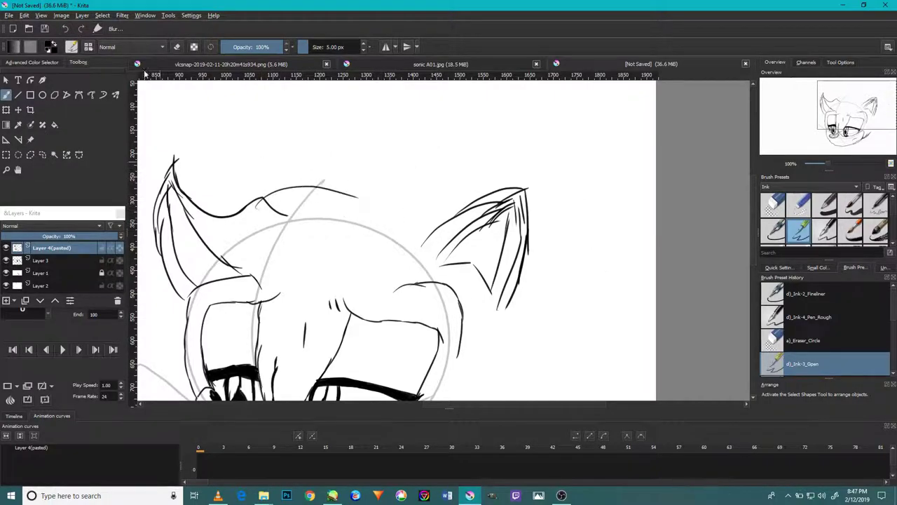
pyautogui.click(65, 29)
pyautogui.moveTo(262, 197)
pyautogui.mouseDown()
pyautogui.moveTo(456, 189)
pyautogui.moveTo(486, 201)
pyautogui.mouseUp()
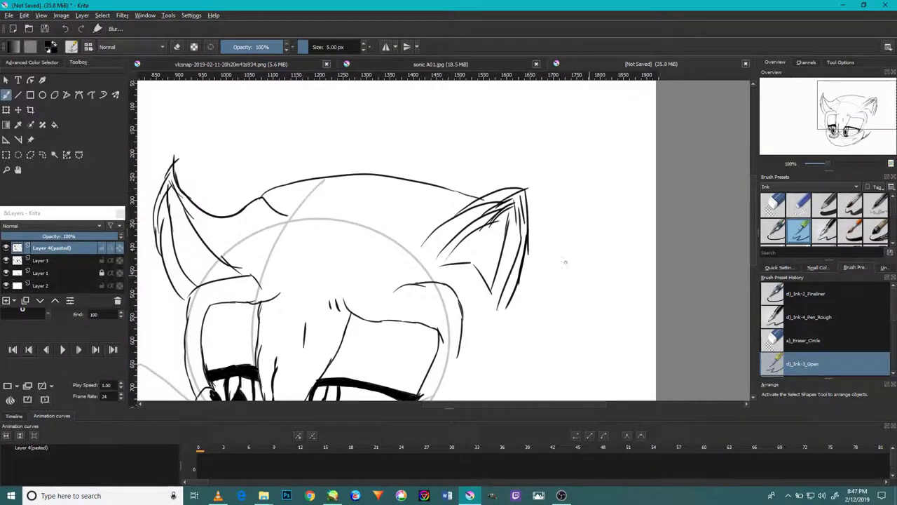
# Try several curved strokes running from the right ear down behind the head.
pyautogui.moveTo(542, 226); pyautogui.dragTo(619, 284)
pyautogui.click(65, 28)
pyautogui.moveTo(536, 222); pyautogui.dragTo(595, 288)
pyautogui.click(66, 29)
pyautogui.moveTo(532, 228); pyautogui.dragTo(655, 366)
pyautogui.hotkey('ctrl', 'z')
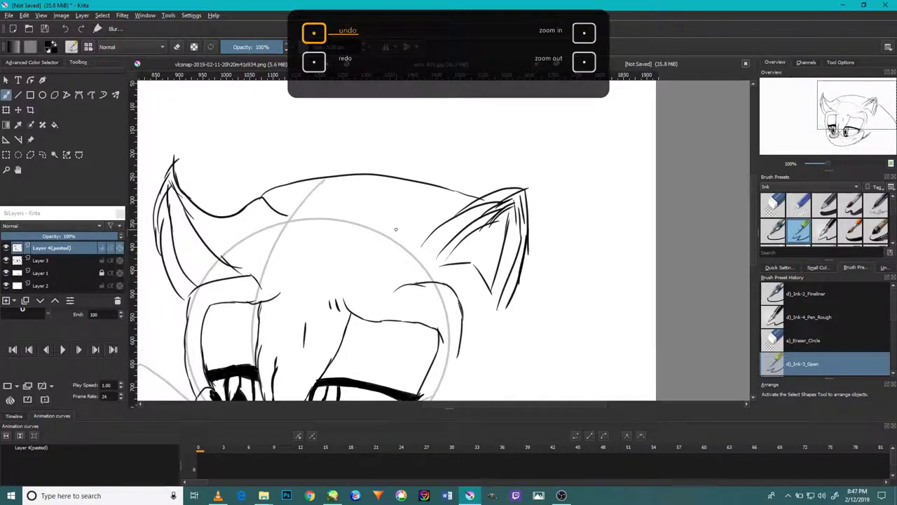
pyautogui.moveTo(509, 223); pyautogui.dragTo(463, 124)
pyautogui.moveTo(484, 170); pyautogui.dragTo(441, 184)
pyautogui.moveTo(443, 150); pyautogui.dragTo(519, 233)
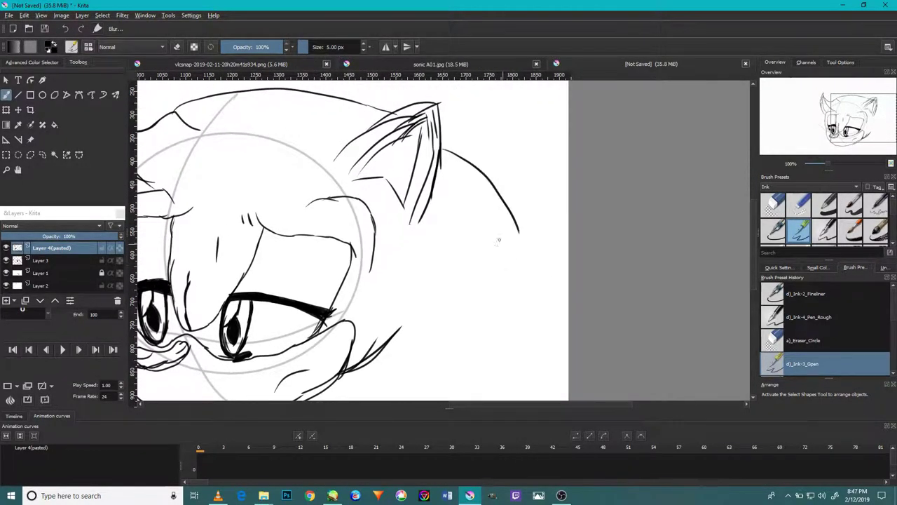
pyautogui.click(65, 28)
# Draw the upper back quill curving from the right ear down behind the head, with overlapping strokes at its tip.
pyautogui.moveTo(441, 131)
pyautogui.mouseDown()
pyautogui.moveTo(535, 204)
pyautogui.moveTo(552, 236)
pyautogui.mouseUp()
pyautogui.moveTo(532, 204); pyautogui.dragTo(542, 246)
pyautogui.moveTo(523, 179); pyautogui.dragTo(537, 236)
pyautogui.click(65, 29)
pyautogui.click(65, 28)
pyautogui.click(65, 29)
pyautogui.click(65, 28)
pyautogui.click(81, 29)
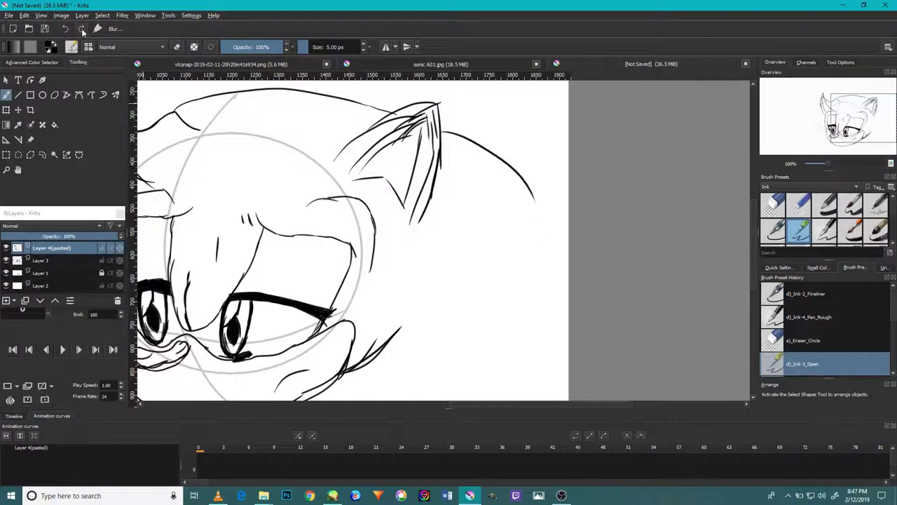
pyautogui.moveTo(525, 180); pyautogui.dragTo(557, 258)
pyautogui.moveTo(529, 188)
pyautogui.mouseDown()
pyautogui.moveTo(549, 244)
pyautogui.moveTo(534, 279)
pyautogui.mouseUp()
pyautogui.moveTo(543, 223); pyautogui.dragTo(556, 271)
# Outline the right ear with a polygonal selection, rotate it slightly clockwise, enlarge it and apply the transform.
pyautogui.moveTo(423, 234)
pyautogui.mouseDown()
pyautogui.moveTo(521, 166)
pyautogui.moveTo(537, 256)
pyautogui.moveTo(533, 241)
pyautogui.moveTo(515, 236)
pyautogui.moveTo(529, 240)
pyautogui.mouseUp()
pyautogui.click(30, 154)
pyautogui.click(502, 222)
pyautogui.click(478, 93)
pyautogui.click(554, 96)
pyautogui.click(581, 155)
pyautogui.click(568, 240)
pyautogui.click(525, 256)
pyautogui.click(501, 222)
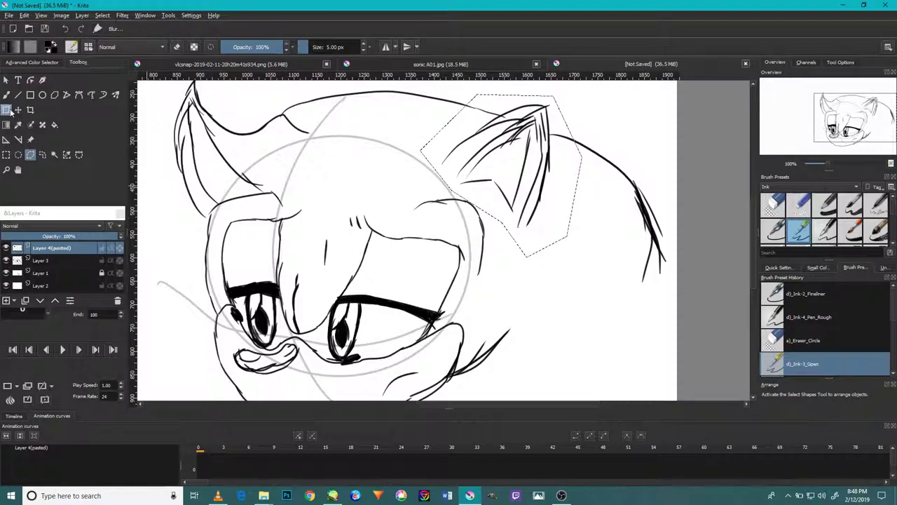
pyautogui.click(7, 110)
pyautogui.moveTo(595, 270); pyautogui.dragTo(597, 275)
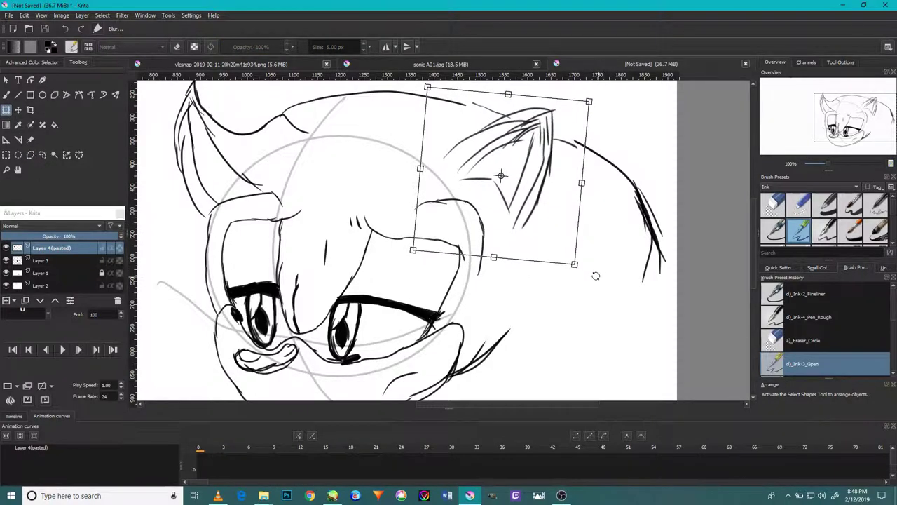
pyautogui.moveTo(589, 102); pyautogui.dragTo(606, 116)
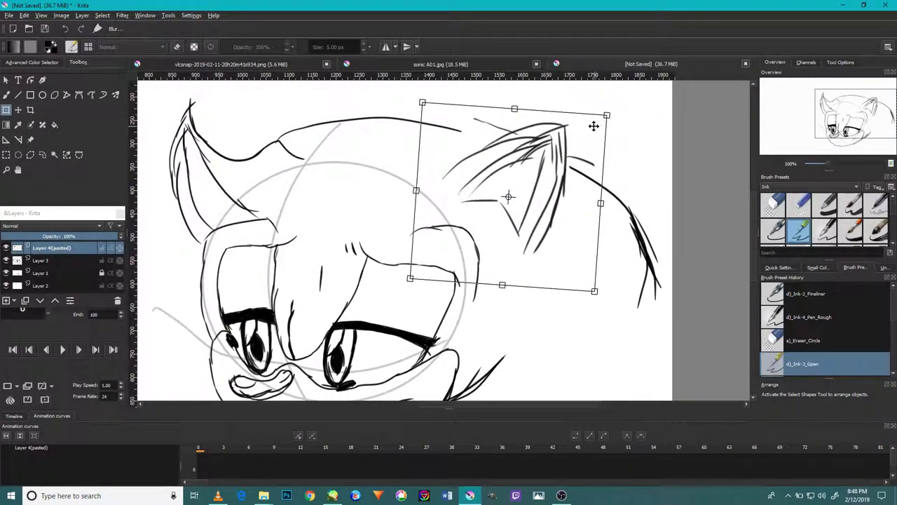
pyautogui.press('Return')
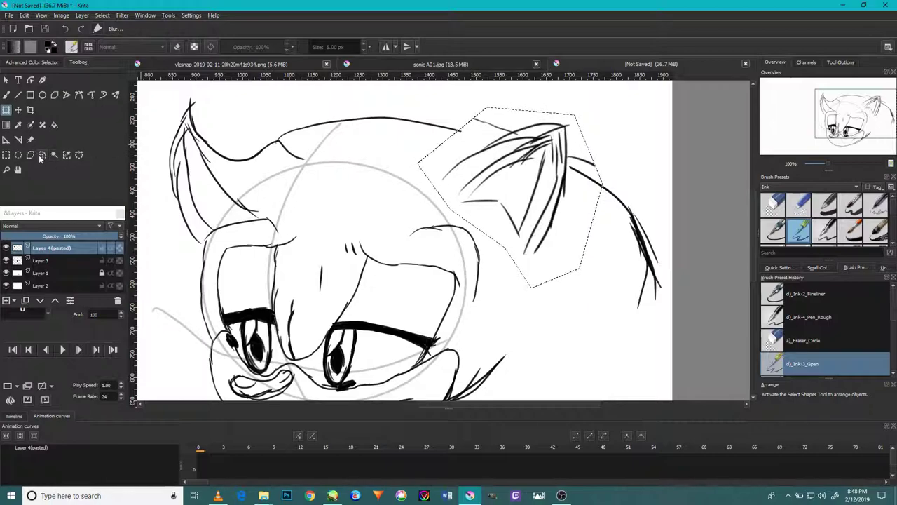
# Outline the left ear with a polygonal selection, rotate it counter-clockwise away from the head, apply the transform and deselect.
pyautogui.click(30, 155)
pyautogui.click(186, 235)
pyautogui.click(155, 181)
pyautogui.click(161, 111)
pyautogui.click(199, 93)
pyautogui.click(243, 131)
pyautogui.click(266, 166)
pyautogui.click(271, 199)
pyautogui.click(265, 218)
pyautogui.click(219, 221)
pyautogui.click(197, 234)
pyautogui.click(187, 241)
pyautogui.click(7, 111)
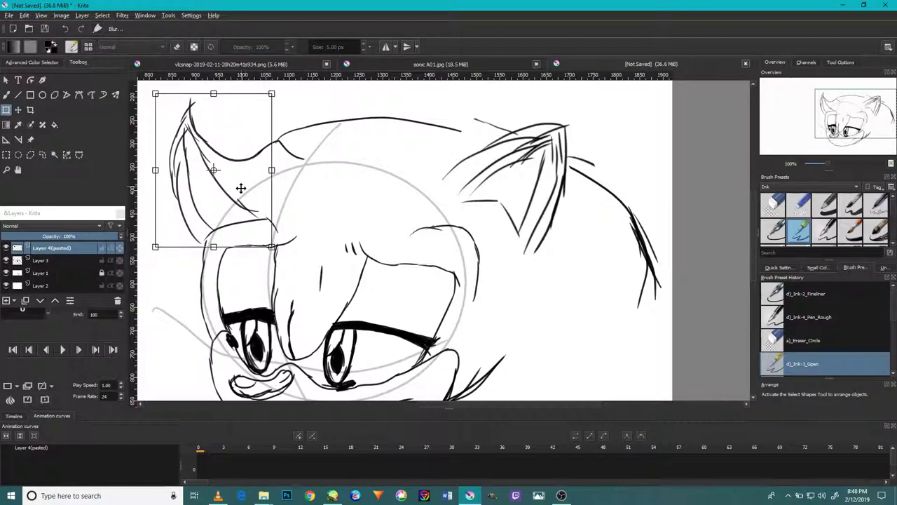
pyautogui.moveTo(302, 260); pyautogui.dragTo(335, 238)
pyautogui.press('Return')
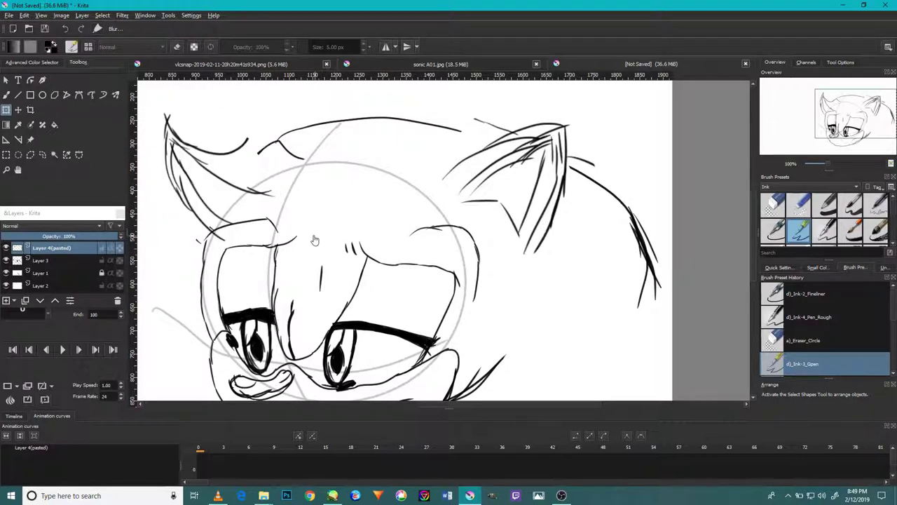
pyautogui.click(102, 16)
pyautogui.click(116, 37)
# Try to transform and move the pasted ink layer separately from the face.
pyautogui.scroll(-3, 321, 209)
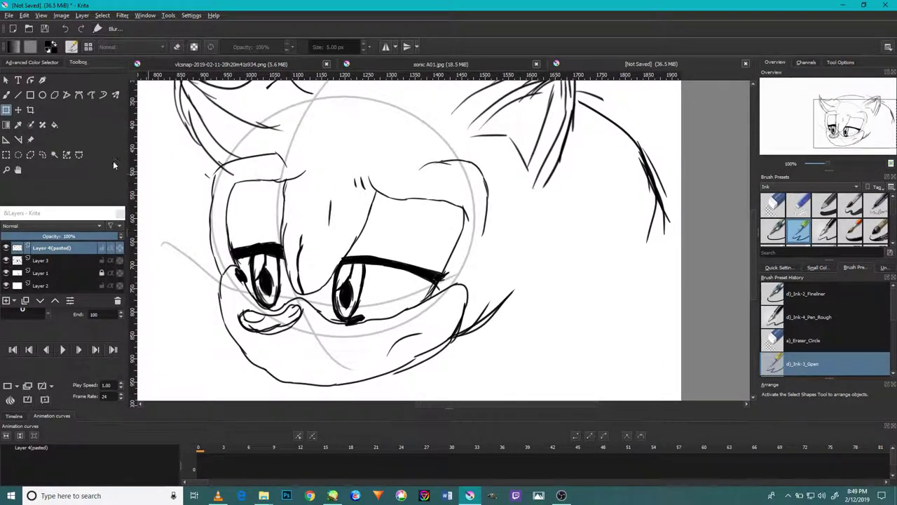
pyautogui.press('/')
pyautogui.hotkey('ctrl', 't')
pyautogui.moveTo(526, 318); pyautogui.dragTo(538, 238)
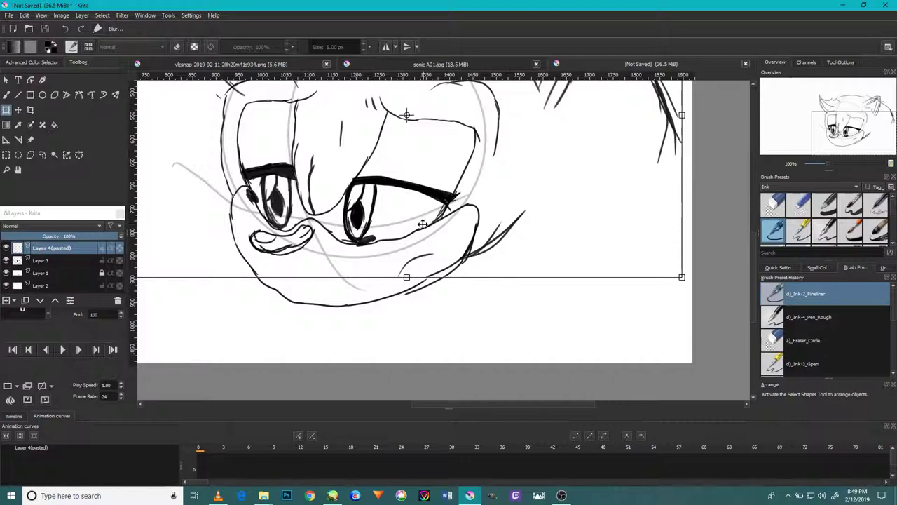
pyautogui.press('Return')
pyautogui.click(19, 110)
pyautogui.scroll(2, 432, 174)
pyautogui.scroll(-4, 432, 174)
pyautogui.moveTo(424, 174); pyautogui.dragTo(383, 147)
pyautogui.click(66, 30)
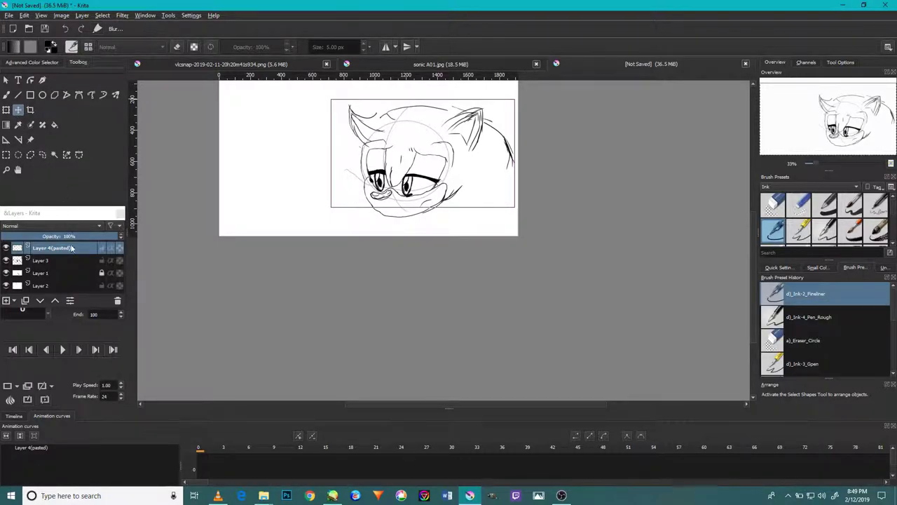
# Merge the pasted ink layer down into Layer 3 and move the merged line art toward the canvas's left side.
pyautogui.rightClick(71, 245)
pyautogui.click(116, 343)
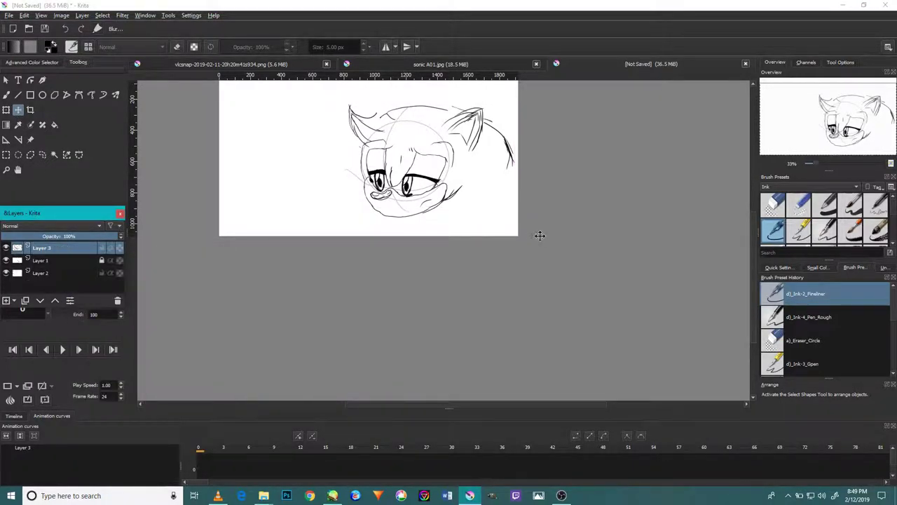
pyautogui.moveTo(457, 172); pyautogui.dragTo(417, 160)
pyautogui.press('space')
pyautogui.moveTo(471, 180)
pyautogui.mouseDown()
pyautogui.moveTo(496, 227)
pyautogui.moveTo(439, 220)
pyautogui.moveTo(448, 218)
pyautogui.mouseUp()
pyautogui.scroll(3, 449, 226)
pyautogui.scroll(-2, 449, 225)
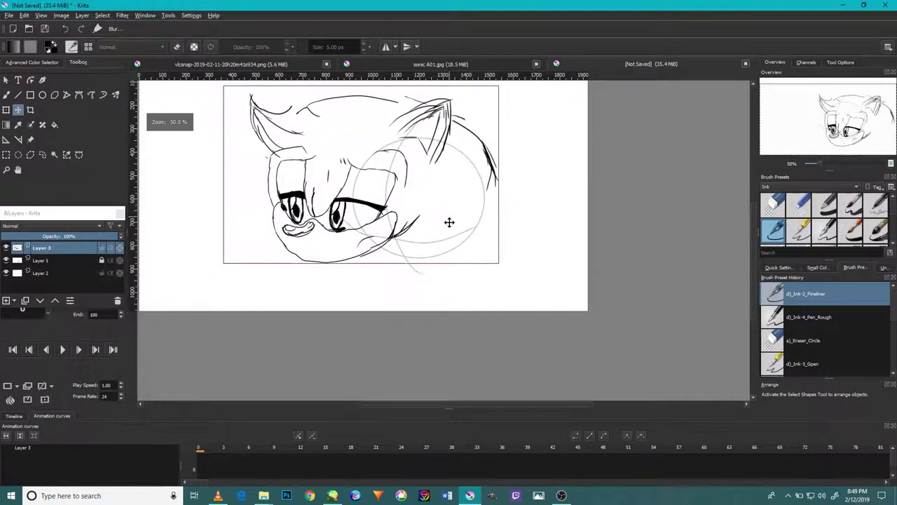
# Unlock Layer 1 and move its circle guide back under the character's face.
pyautogui.click(74, 264)
pyautogui.moveTo(441, 198)
pyautogui.mouseDown()
pyautogui.moveTo(432, 212)
pyautogui.moveTo(361, 214)
pyautogui.moveTo(388, 218)
pyautogui.mouseUp()
pyautogui.scroll(-2, 386, 206)
pyautogui.scroll(2, 386, 206)
# Move the line art on Layer 3 farther toward the canvas's upper left.
pyautogui.click(88, 249)
pyautogui.moveTo(363, 175); pyautogui.dragTo(361, 172)
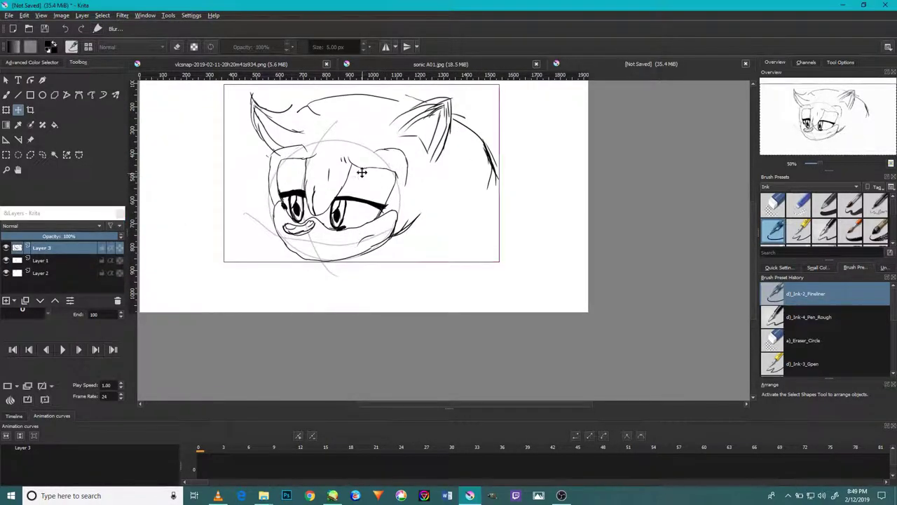
pyautogui.moveTo(524, 156); pyautogui.dragTo(555, 215)
pyautogui.moveTo(439, 250); pyautogui.dragTo(415, 226)
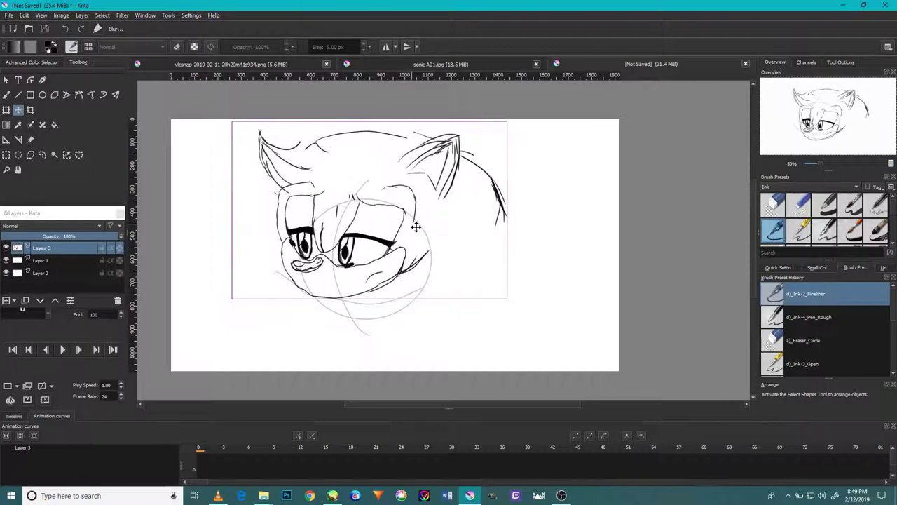
# Move the circle guide on Layer 1 to line up with the face and lock the layer.
pyautogui.click(67, 260)
pyautogui.moveTo(369, 302); pyautogui.dragTo(347, 270)
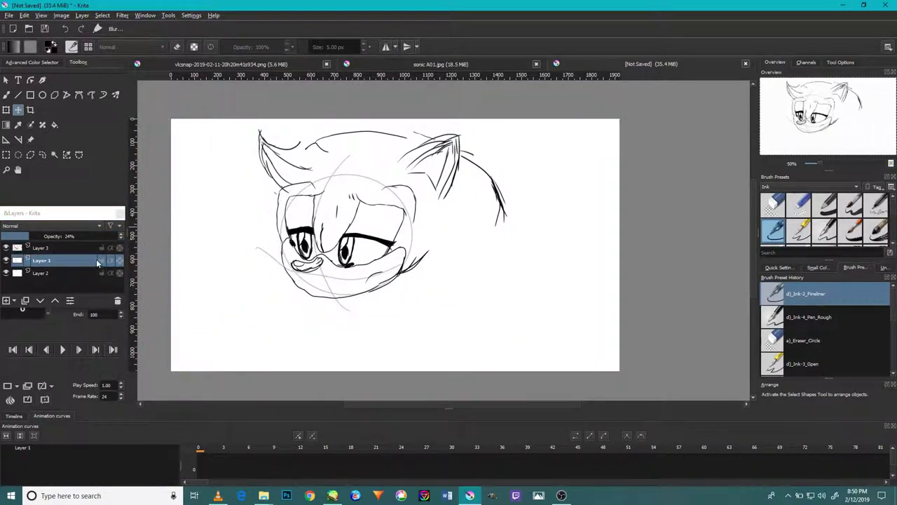
pyautogui.click(101, 260)
# On Layer 3, draw a long back contour below the right ear and a short curve beneath it with the Ink-3 Gpen brush.
pyautogui.click(88, 248)
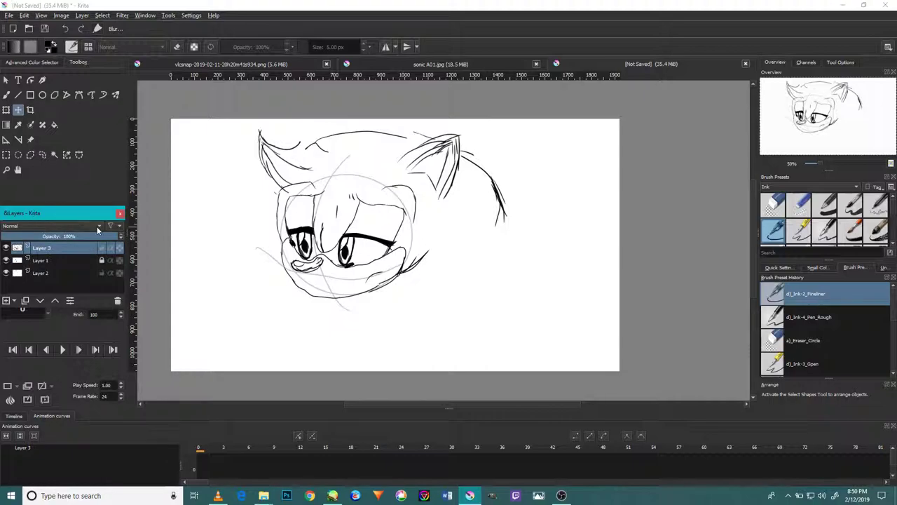
pyautogui.click(801, 232)
pyautogui.scroll(2, 472, 183)
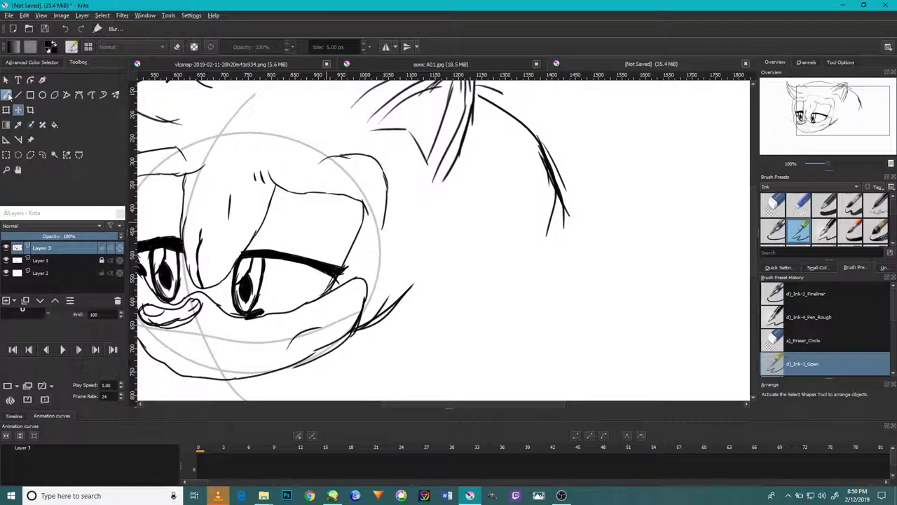
pyautogui.click(7, 97)
pyautogui.moveTo(468, 168); pyautogui.dragTo(572, 288)
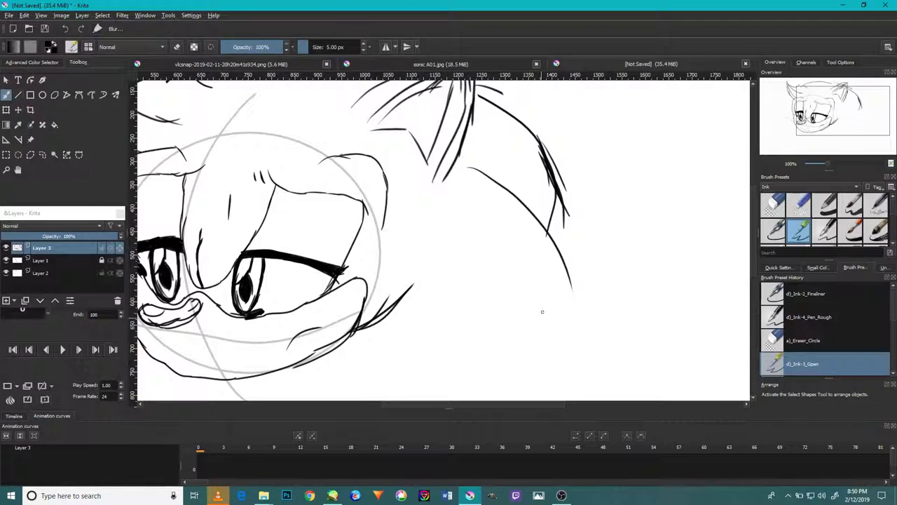
pyautogui.scroll(-2, 548, 280)
pyautogui.moveTo(461, 295); pyautogui.dragTo(558, 354)
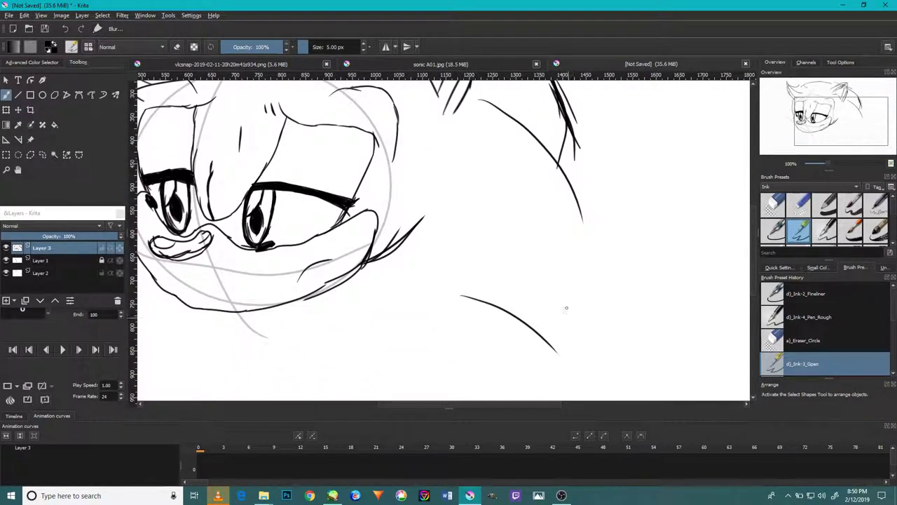
pyautogui.moveTo(587, 223); pyautogui.dragTo(616, 339)
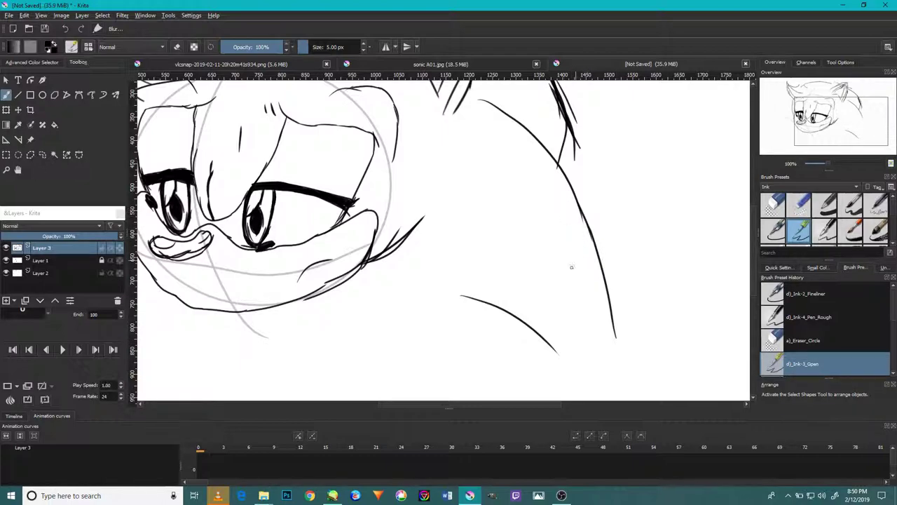
# Draw a curved body line from under the chin down to the canvas's lower edge, redoing it once.
pyautogui.moveTo(571, 266); pyautogui.dragTo(626, 241)
pyautogui.moveTo(636, 315); pyautogui.dragTo(638, 254)
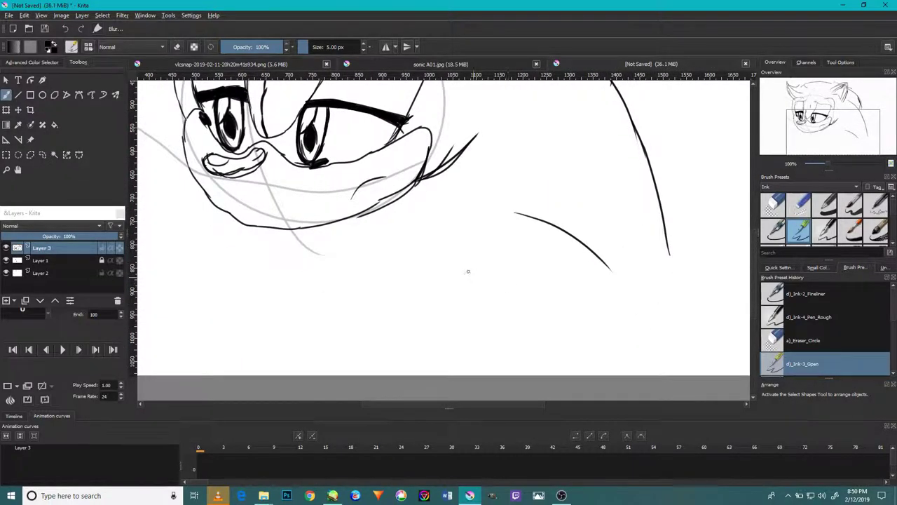
pyautogui.moveTo(470, 273); pyautogui.dragTo(500, 236)
pyautogui.moveTo(371, 174); pyautogui.dragTo(487, 328)
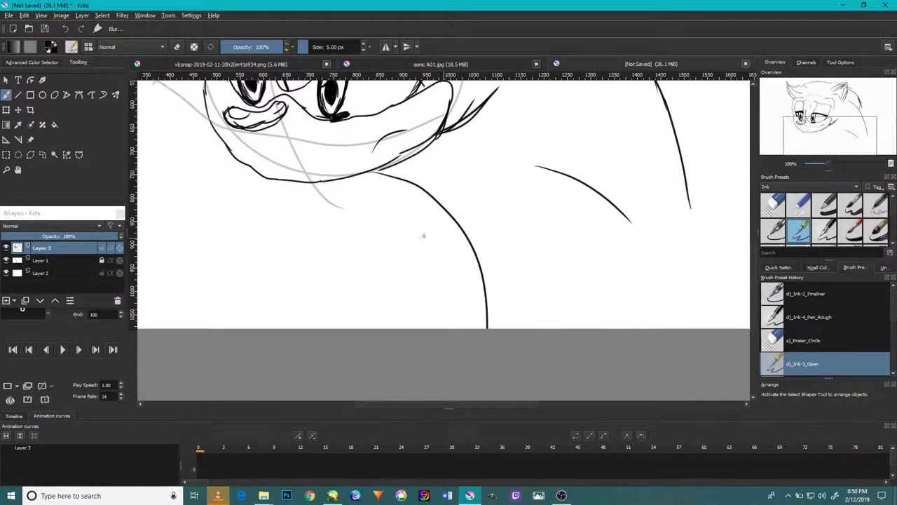
pyautogui.click(64, 29)
pyautogui.moveTo(389, 165)
pyautogui.mouseDown()
pyautogui.moveTo(545, 298)
pyautogui.moveTo(562, 329)
pyautogui.mouseUp()
# Draw the inner back contour down to the canvas's lower edge and close the long back quill into a pointed tip.
pyautogui.moveTo(645, 245); pyautogui.dragTo(631, 328)
pyautogui.moveTo(654, 226); pyautogui.dragTo(650, 263)
pyautogui.moveTo(621, 213); pyautogui.dragTo(635, 283)
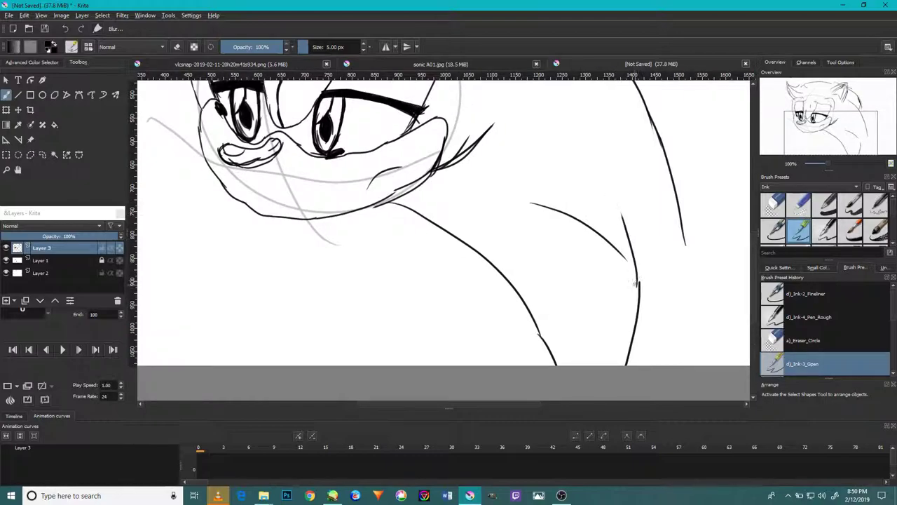
pyautogui.hotkey('ctrl', 'z')
pyautogui.moveTo(622, 196); pyautogui.dragTo(639, 285)
pyautogui.moveTo(601, 151); pyautogui.dragTo(627, 209)
pyautogui.moveTo(631, 257)
pyautogui.mouseDown()
pyautogui.moveTo(671, 278)
pyautogui.moveTo(695, 342)
pyautogui.mouseUp()
pyautogui.moveTo(695, 342)
pyautogui.mouseDown()
pyautogui.moveTo(695, 251)
pyautogui.moveTo(694, 282)
pyautogui.mouseUp()
# Extend and thicken the upper back quill's outer edge with overlapping strokes down to the long back contour.
pyautogui.moveTo(663, 193); pyautogui.dragTo(651, 340)
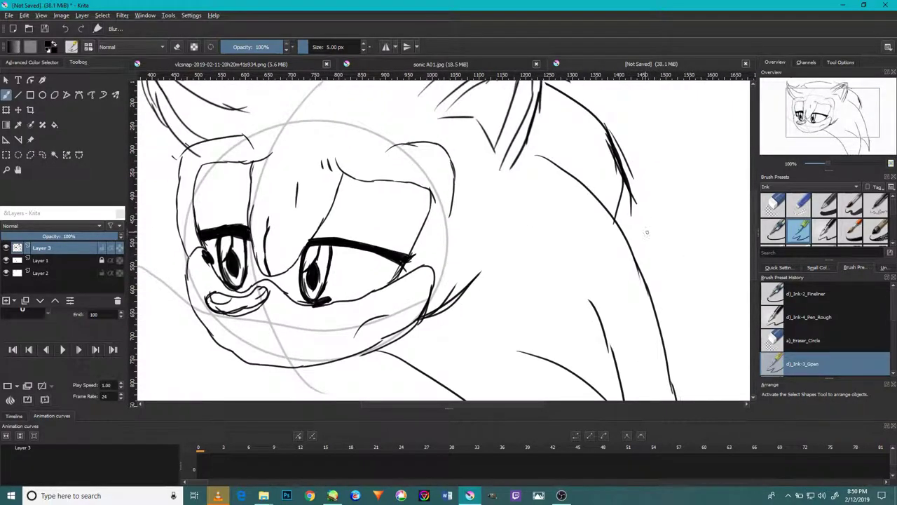
pyautogui.moveTo(633, 197); pyautogui.dragTo(643, 283)
pyautogui.moveTo(631, 169); pyautogui.dragTo(642, 278)
pyautogui.moveTo(617, 133); pyautogui.dragTo(646, 223)
pyautogui.moveTo(602, 120); pyautogui.dragTo(628, 154)
# Join the left ear's contour to the head's top peak and extend the face's left edge down beside the muzzle.
pyautogui.scroll(-3, 430, 245)
pyautogui.scroll(2, 393, 242)
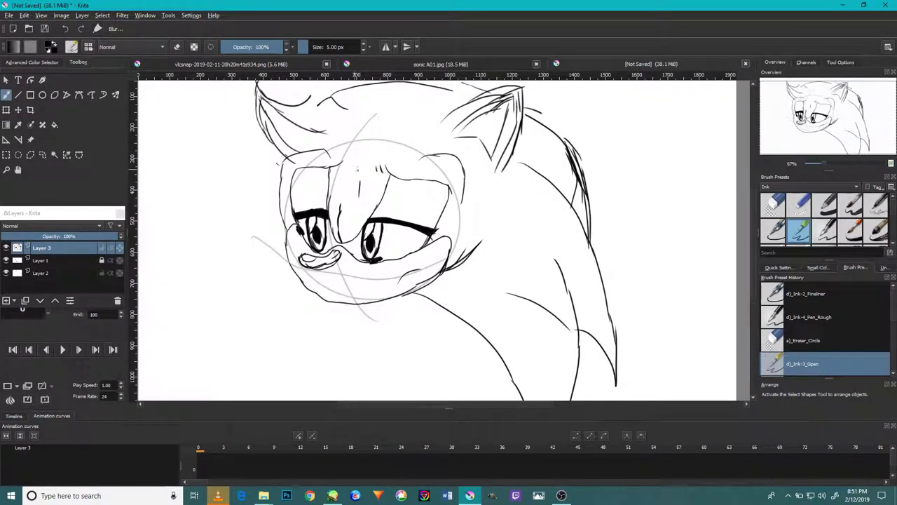
pyautogui.moveTo(378, 139); pyautogui.dragTo(440, 228)
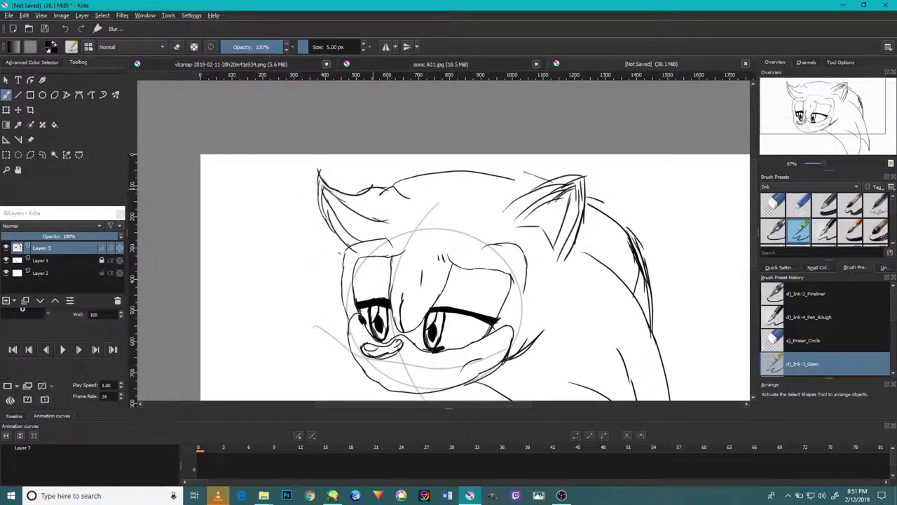
pyautogui.scroll(-3, 383, 215)
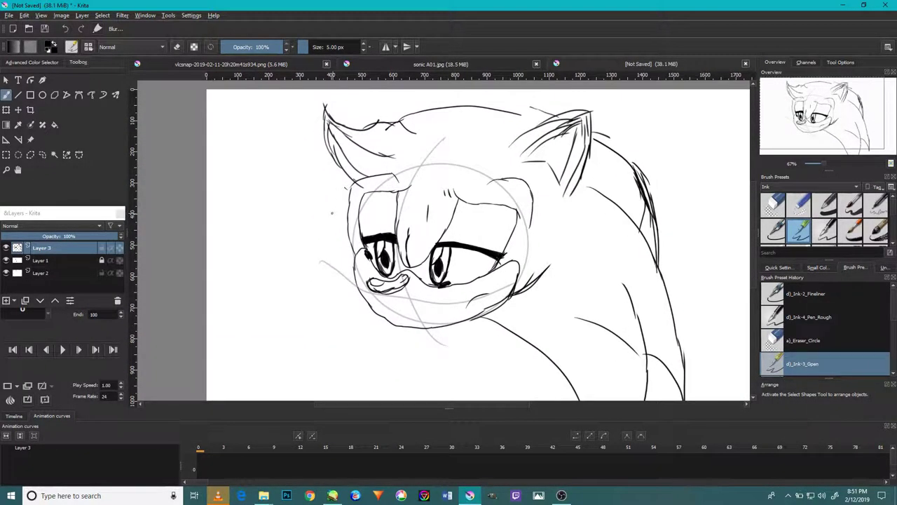
pyautogui.scroll(-1, 341, 220)
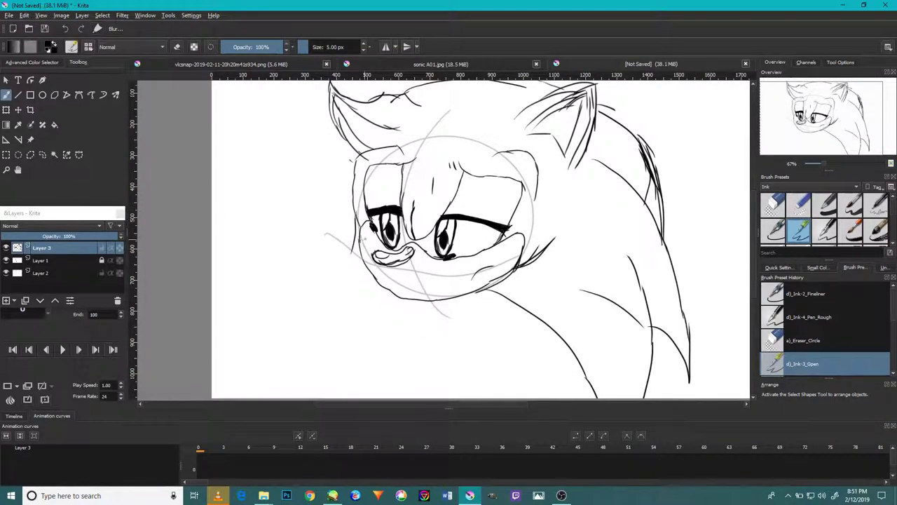
pyautogui.scroll(-1, 347, 274)
# Try drawing the front body contour from the muzzle's left side down to the canvas's lower edge.
pyautogui.moveTo(348, 243); pyautogui.dragTo(358, 219)
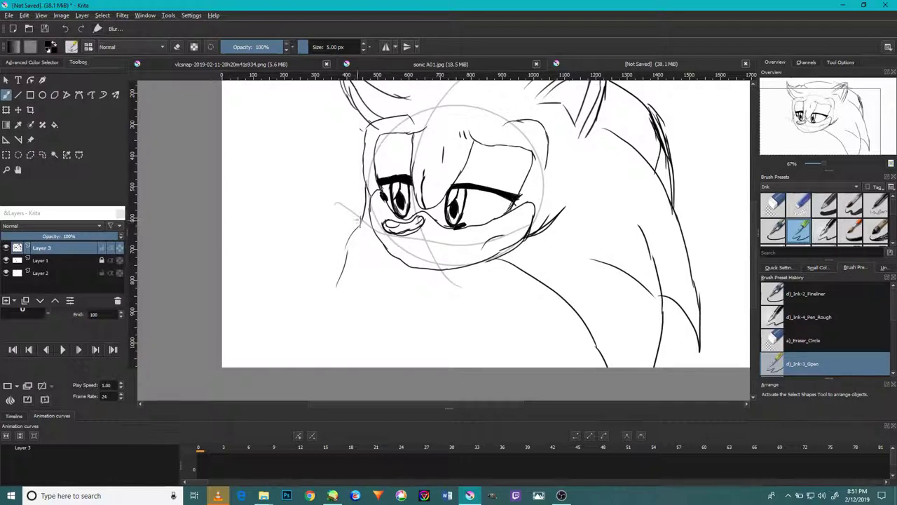
pyautogui.moveTo(346, 366)
pyautogui.mouseDown()
pyautogui.moveTo(339, 254)
pyautogui.moveTo(332, 323)
pyautogui.moveTo(358, 233)
pyautogui.mouseUp()
pyautogui.scroll(2, 441, 257)
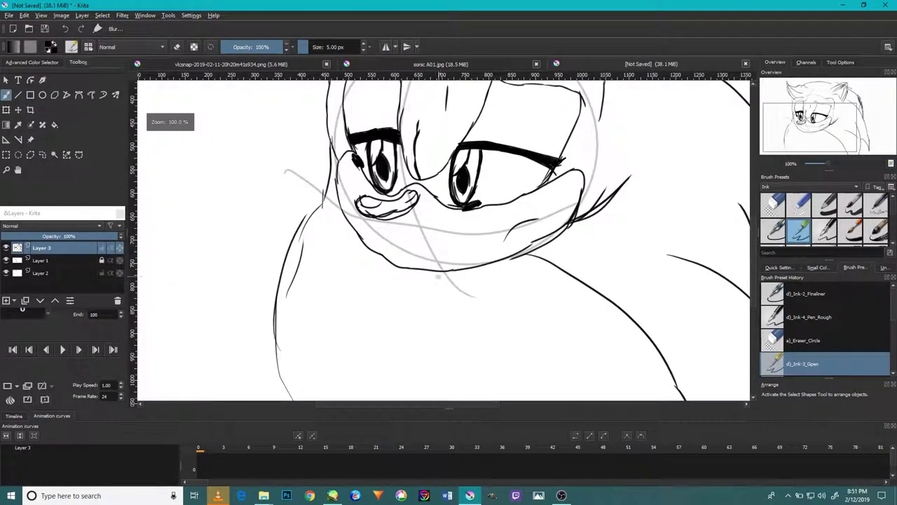
pyautogui.click(64, 29)
pyautogui.click(66, 29)
pyautogui.click(66, 29)
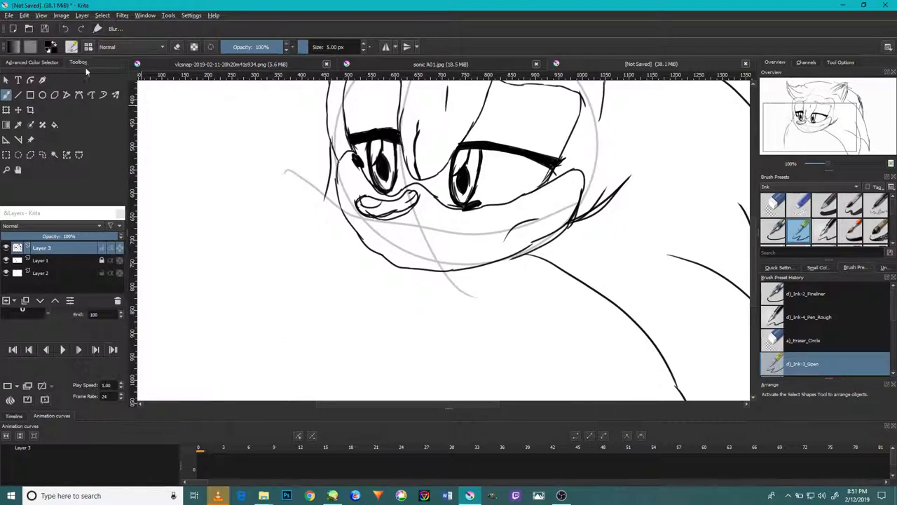
# Draw a tall rounded knee outline with an inner contour line below the muzzle, reaching the canvas's lower edge.
pyautogui.moveTo(355, 336)
pyautogui.mouseDown()
pyautogui.moveTo(345, 279)
pyautogui.moveTo(362, 255)
pyautogui.mouseUp()
pyautogui.moveTo(324, 328); pyautogui.dragTo(381, 217)
pyautogui.moveTo(419, 320)
pyautogui.mouseDown()
pyautogui.moveTo(406, 360)
pyautogui.moveTo(418, 293)
pyautogui.moveTo(404, 265)
pyautogui.mouseUp()
pyautogui.moveTo(408, 272)
pyautogui.mouseDown()
pyautogui.moveTo(386, 251)
pyautogui.moveTo(368, 250)
pyautogui.mouseUp()
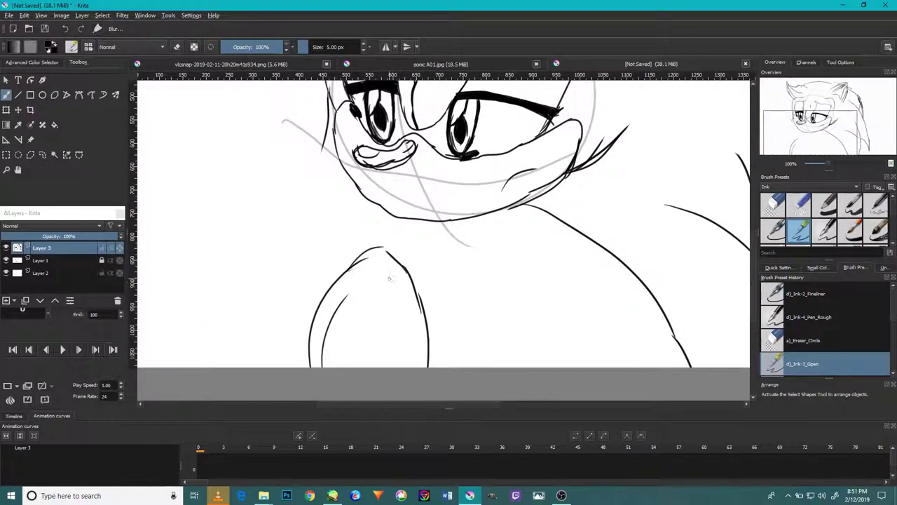
# Draw the inner body contour from the chin down to a small arc, and start a short contour below the muzzle's left side.
pyautogui.moveTo(497, 260); pyautogui.dragTo(585, 360)
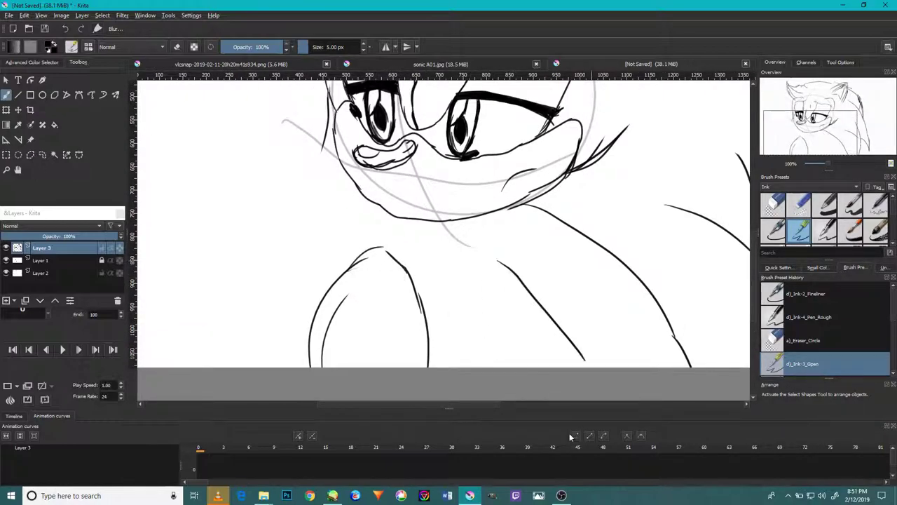
pyautogui.click(65, 29)
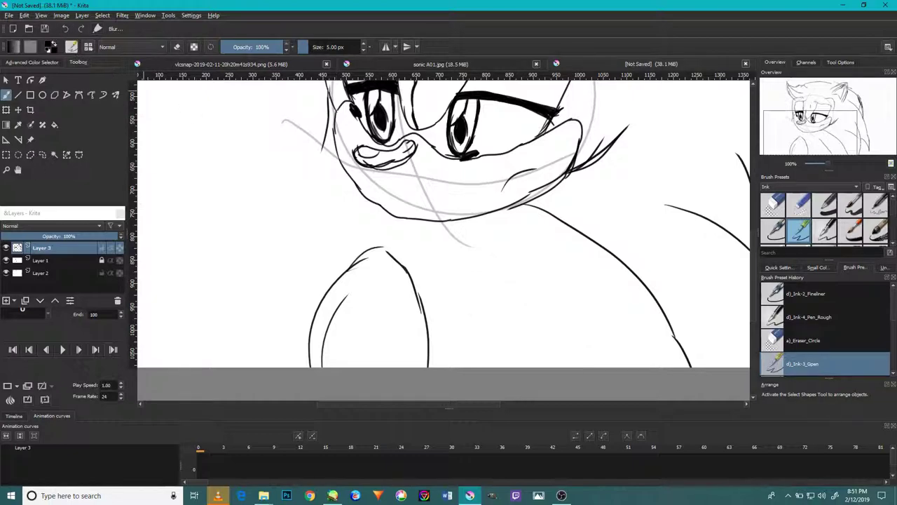
pyautogui.moveTo(499, 213)
pyautogui.mouseDown()
pyautogui.moveTo(575, 309)
pyautogui.moveTo(581, 346)
pyautogui.mouseUp()
pyautogui.moveTo(563, 275); pyautogui.dragTo(574, 328)
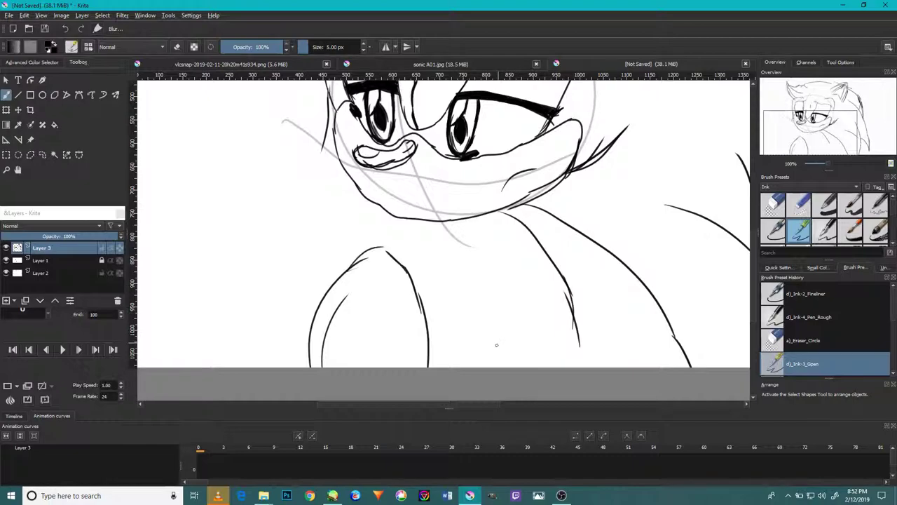
pyautogui.moveTo(483, 362)
pyautogui.mouseDown()
pyautogui.moveTo(539, 342)
pyautogui.moveTo(582, 364)
pyautogui.mouseUp()
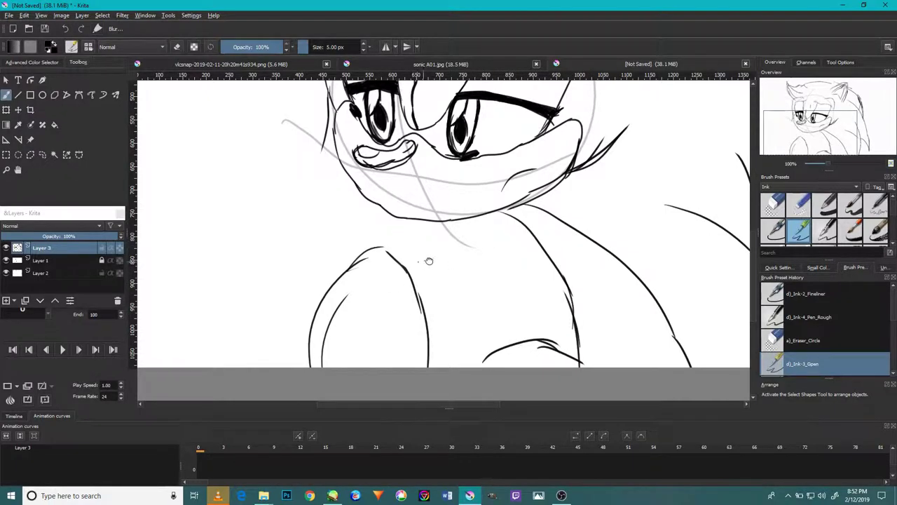
pyautogui.moveTo(423, 262); pyautogui.dragTo(480, 247)
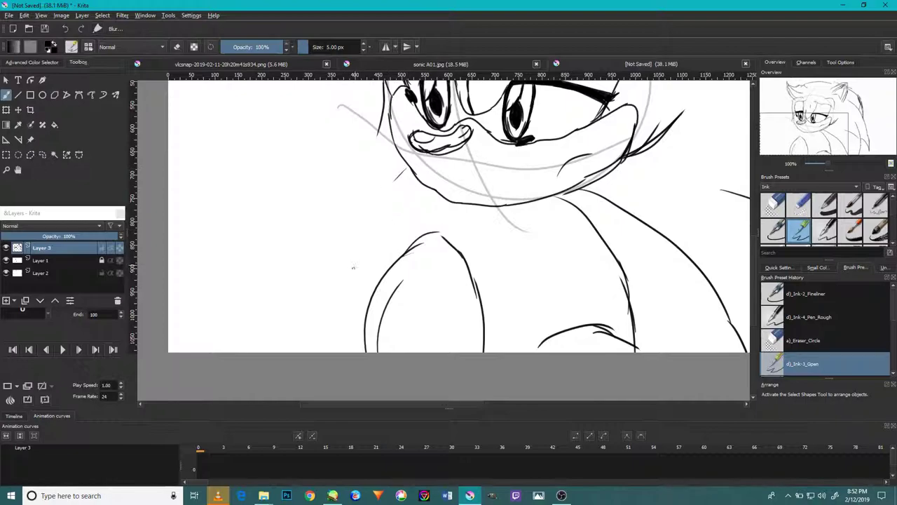
pyautogui.moveTo(408, 169); pyautogui.dragTo(389, 201)
# Select the left half of the rounded knee outline with a polygonal selection, and rotate and shift it outward to the left.
pyautogui.click(30, 154)
pyautogui.click(446, 238)
pyautogui.click(375, 366)
pyautogui.click(328, 346)
pyautogui.click(359, 239)
pyautogui.click(425, 216)
pyautogui.click(447, 238)
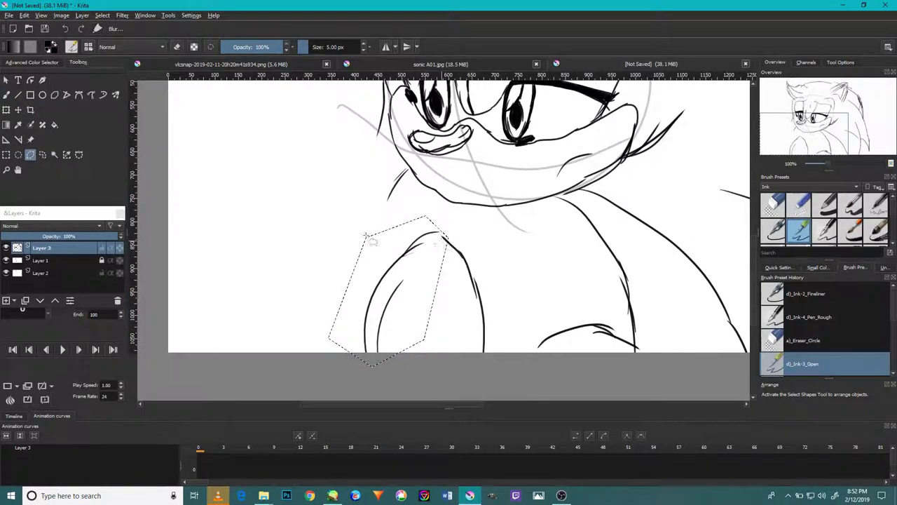
pyautogui.click(6, 110)
pyautogui.moveTo(328, 215); pyautogui.dragTo(275, 214)
pyautogui.moveTo(488, 356); pyautogui.dragTo(497, 333)
pyautogui.moveTo(434, 302)
pyautogui.mouseDown()
pyautogui.moveTo(418, 297)
pyautogui.moveTo(426, 303)
pyautogui.mouseUp()
pyautogui.moveTo(443, 200); pyautogui.dragTo(437, 195)
pyautogui.moveTo(399, 234); pyautogui.dragTo(400, 246)
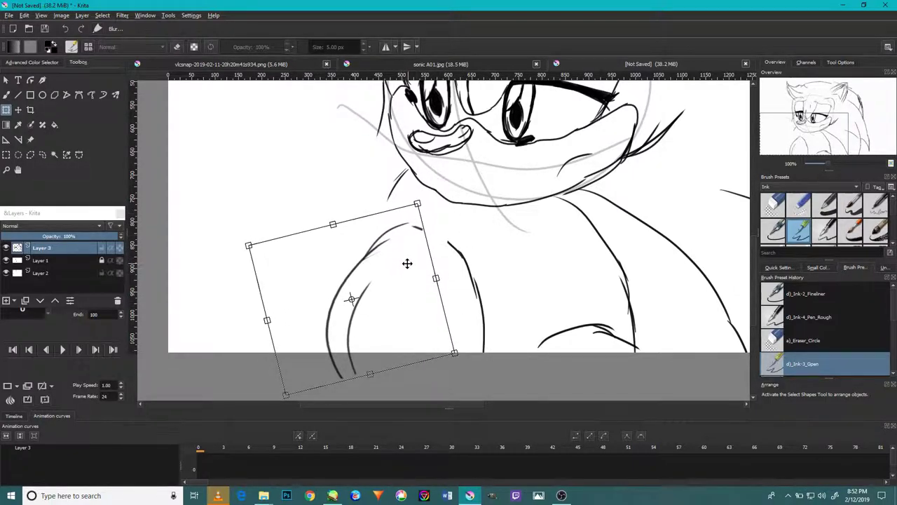
pyautogui.press('Return')
# Transform the selected knee half again, rotating it and moving it up beside the right half, and clear the selection.
pyautogui.click(6, 111)
pyautogui.click(351, 325)
pyautogui.moveTo(287, 392); pyautogui.dragTo(318, 398)
pyautogui.moveTo(461, 379); pyautogui.dragTo(471, 369)
pyautogui.moveTo(427, 324); pyautogui.dragTo(429, 331)
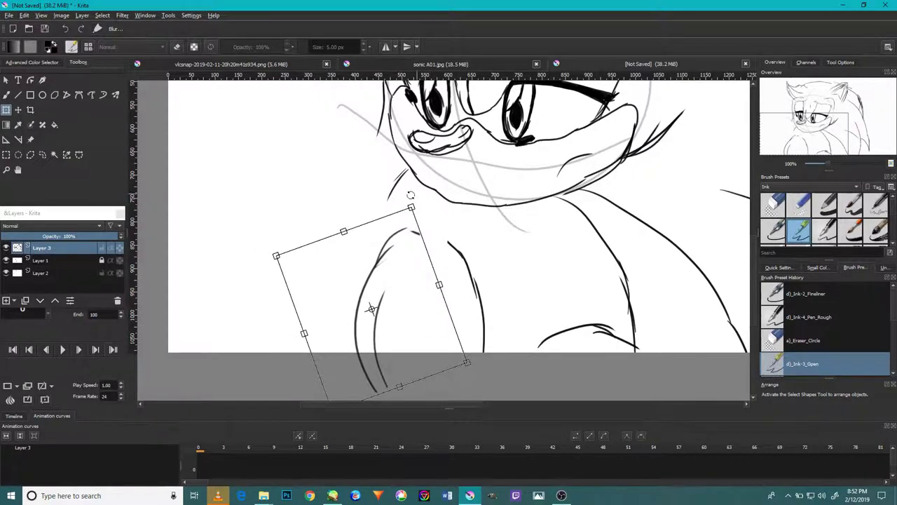
pyautogui.moveTo(412, 210); pyautogui.dragTo(426, 188)
pyautogui.press('Return')
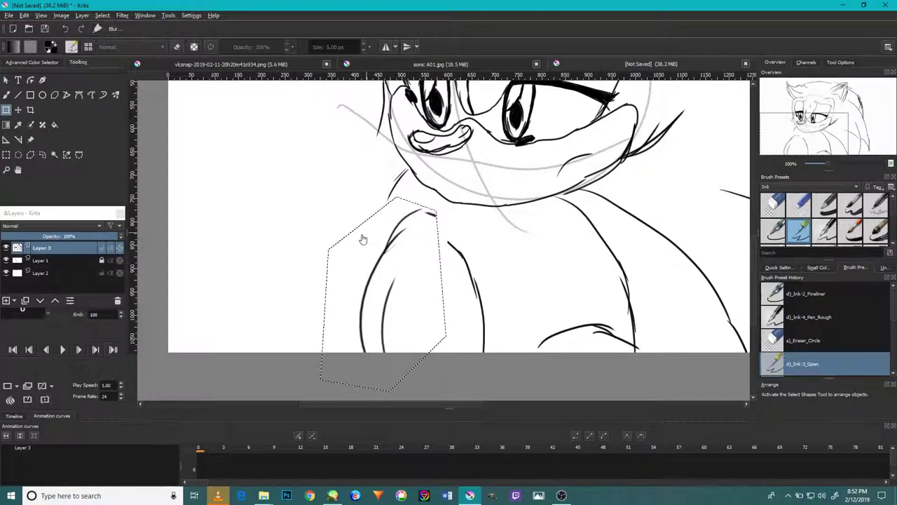
pyautogui.click(5, 94)
pyautogui.click(102, 15)
pyautogui.click(123, 38)
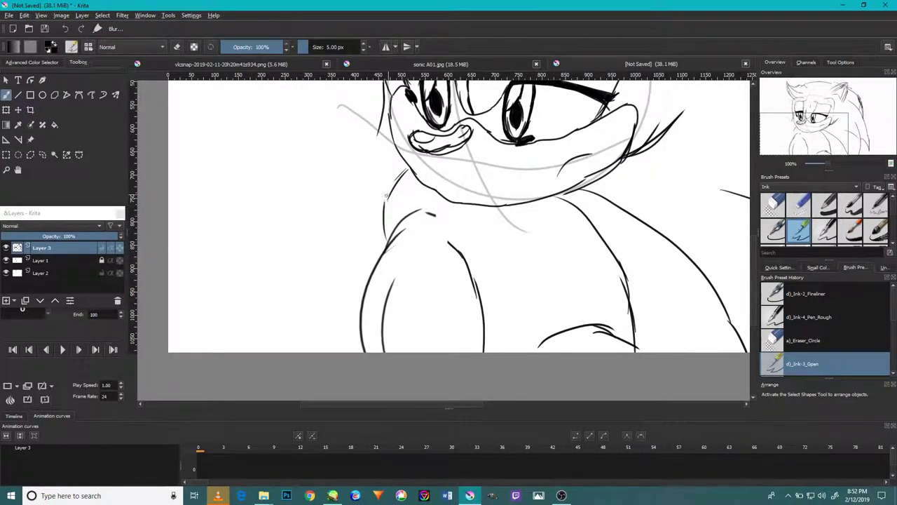
# Draw a wider outer curve on the knee outline's left side and thicken its right edge with overlapping strokes.
pyautogui.moveTo(361, 355); pyautogui.dragTo(370, 241)
pyautogui.moveTo(359, 294)
pyautogui.mouseDown()
pyautogui.moveTo(385, 219)
pyautogui.moveTo(416, 212)
pyautogui.mouseUp()
pyautogui.moveTo(473, 319)
pyautogui.mouseDown()
pyautogui.moveTo(464, 266)
pyautogui.moveTo(429, 213)
pyautogui.moveTo(479, 315)
pyautogui.mouseUp()
pyautogui.moveTo(477, 275); pyautogui.dragTo(489, 335)
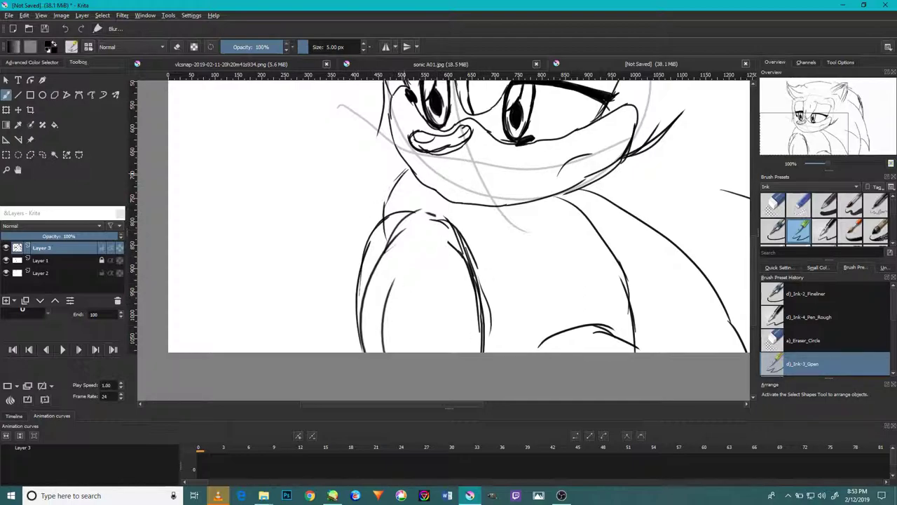
# Draw the left arm's two slanting contours from below the muzzle's left side to the canvas's lower edge.
pyautogui.moveTo(408, 170); pyautogui.dragTo(315, 259)
pyautogui.moveTo(379, 190)
pyautogui.mouseDown()
pyautogui.moveTo(393, 170)
pyautogui.moveTo(322, 266)
pyautogui.mouseUp()
pyautogui.moveTo(329, 235); pyautogui.dragTo(293, 295)
pyautogui.moveTo(321, 253); pyautogui.dragTo(282, 313)
pyautogui.moveTo(356, 267); pyautogui.dragTo(328, 317)
pyautogui.moveTo(367, 250); pyautogui.dragTo(307, 352)
pyautogui.moveTo(286, 309); pyautogui.dragTo(254, 351)
# Draw a second, narrower rounded knee outline beside the first, redoing its right edge down to the canvas's lower edge.
pyautogui.moveTo(470, 316)
pyautogui.mouseDown()
pyautogui.moveTo(437, 325)
pyautogui.moveTo(444, 260)
pyautogui.moveTo(381, 353)
pyautogui.moveTo(363, 290)
pyautogui.moveTo(399, 290)
pyautogui.moveTo(384, 250)
pyautogui.moveTo(411, 283)
pyautogui.mouseUp()
pyautogui.moveTo(382, 253); pyautogui.dragTo(375, 302)
pyautogui.moveTo(390, 250)
pyautogui.mouseDown()
pyautogui.moveTo(414, 298)
pyautogui.moveTo(394, 280)
pyautogui.mouseUp()
pyautogui.moveTo(429, 367); pyautogui.dragTo(404, 308)
pyautogui.click(65, 29)
pyautogui.moveTo(429, 370); pyautogui.dragTo(408, 305)
pyautogui.click(68, 30)
pyautogui.moveTo(432, 368); pyautogui.dragTo(414, 270)
pyautogui.moveTo(383, 368)
pyautogui.mouseDown()
pyautogui.moveTo(375, 319)
pyautogui.moveTo(391, 236)
pyautogui.mouseUp()
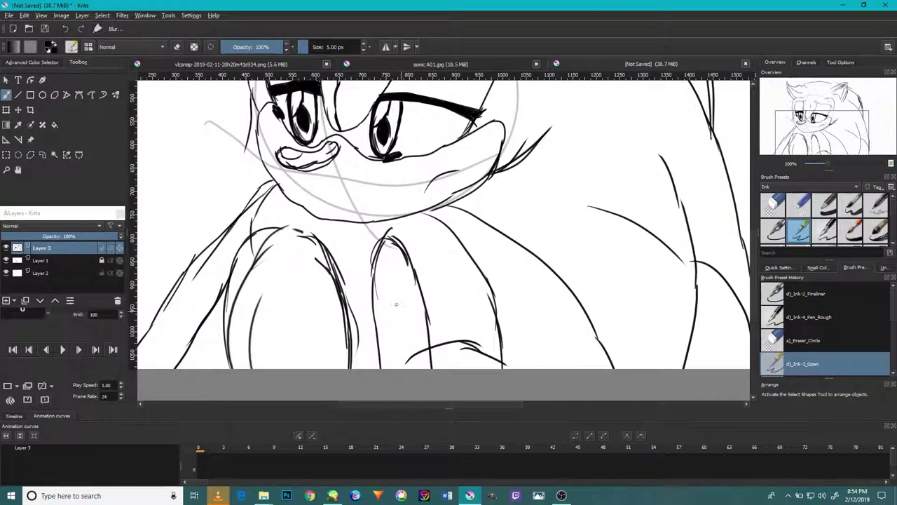
# Select the left arm's contours with a polygonal selection, rotate and move them closer to the first knee, and clear the selection.
pyautogui.click(31, 154)
pyautogui.moveTo(276, 312); pyautogui.dragTo(326, 295)
pyautogui.click(267, 314)
pyautogui.click(230, 373)
pyautogui.click(164, 354)
pyautogui.click(165, 293)
pyautogui.click(224, 213)
pyautogui.click(283, 167)
pyautogui.click(320, 184)
pyautogui.click(301, 214)
pyautogui.click(270, 257)
pyautogui.click(269, 313)
pyautogui.hotkey('ctrl', 't')
pyautogui.moveTo(379, 401); pyautogui.dragTo(368, 371)
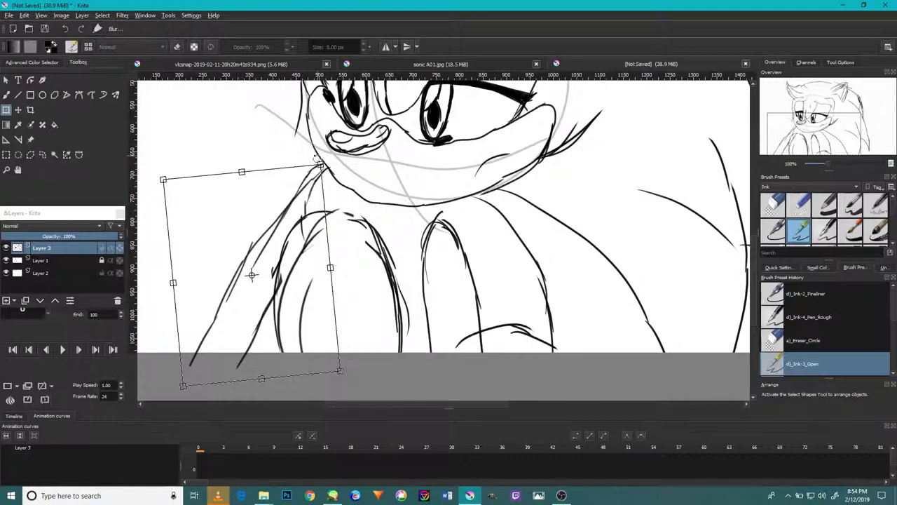
pyautogui.moveTo(323, 166); pyautogui.dragTo(332, 165)
pyautogui.moveTo(389, 372); pyautogui.dragTo(395, 362)
pyautogui.moveTo(329, 338)
pyautogui.mouseDown()
pyautogui.moveTo(337, 346)
pyautogui.moveTo(336, 338)
pyautogui.mouseUp()
pyautogui.moveTo(360, 165); pyautogui.dragTo(355, 162)
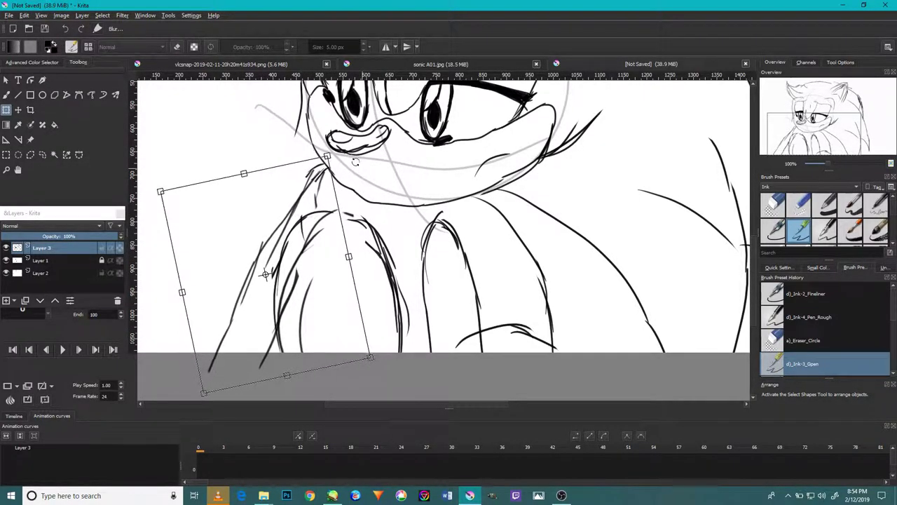
pyautogui.press('Return')
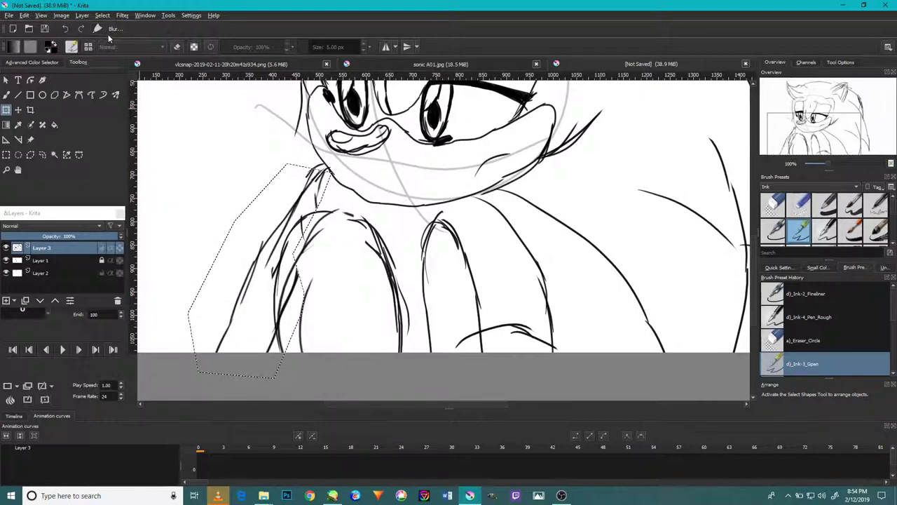
pyautogui.click(102, 15)
pyautogui.click(114, 36)
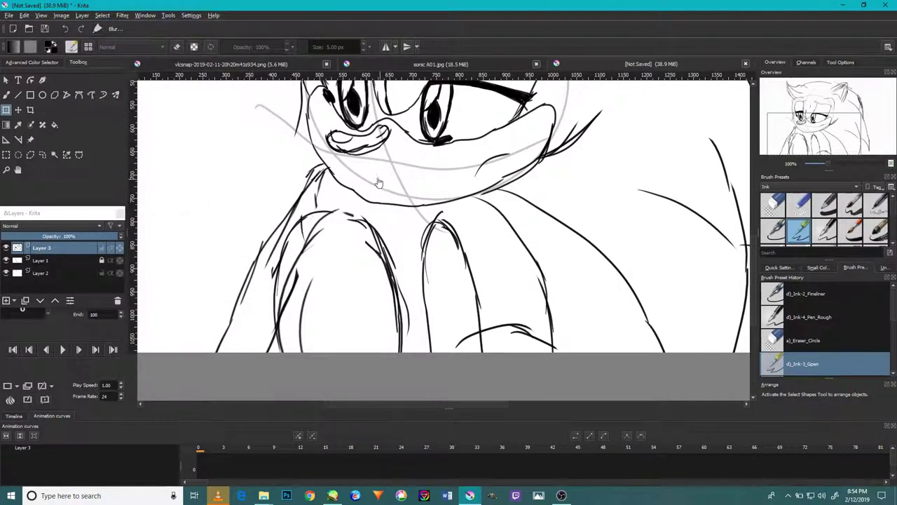
# Draw the left quill's contours from the face's left edge down to the arm, replacing the outer curve placed too far out.
pyautogui.press('b')
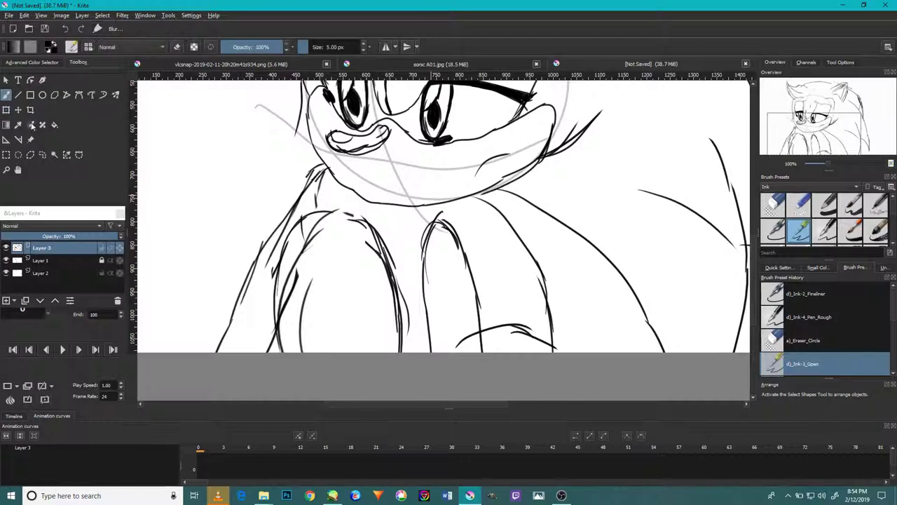
pyautogui.scroll(-3, 391, 203)
pyautogui.scroll(3, 383, 227)
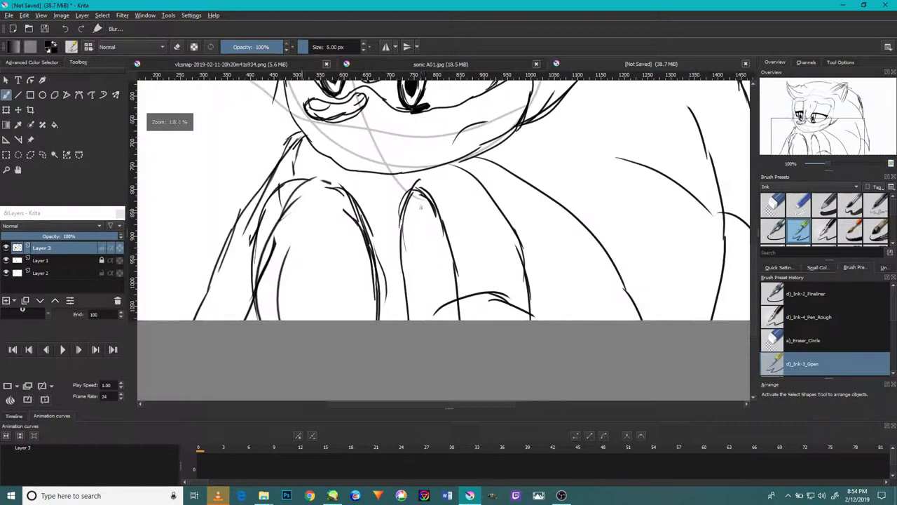
pyautogui.moveTo(365, 210); pyautogui.dragTo(432, 284)
pyautogui.moveTo(297, 322); pyautogui.dragTo(292, 279)
pyautogui.moveTo(314, 234); pyautogui.dragTo(339, 280)
pyautogui.moveTo(292, 384); pyautogui.dragTo(295, 273)
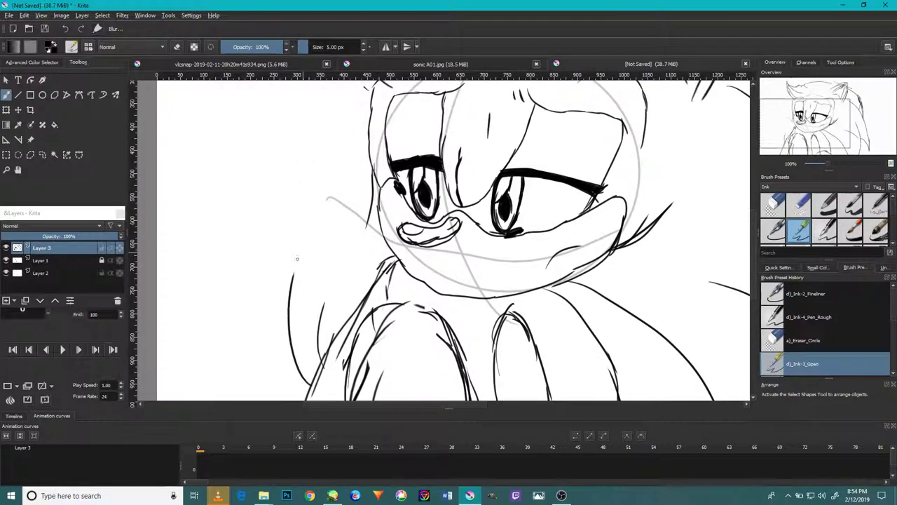
pyautogui.click(65, 31)
pyautogui.moveTo(329, 237); pyautogui.dragTo(327, 223)
pyautogui.moveTo(310, 341)
pyautogui.mouseDown()
pyautogui.moveTo(324, 264)
pyautogui.moveTo(362, 180)
pyautogui.mouseUp()
# Add overlapping strokes to the quill beside the face's left edge and build up the cheek tuft right of the muzzle.
pyautogui.scroll(-4, 362, 179)
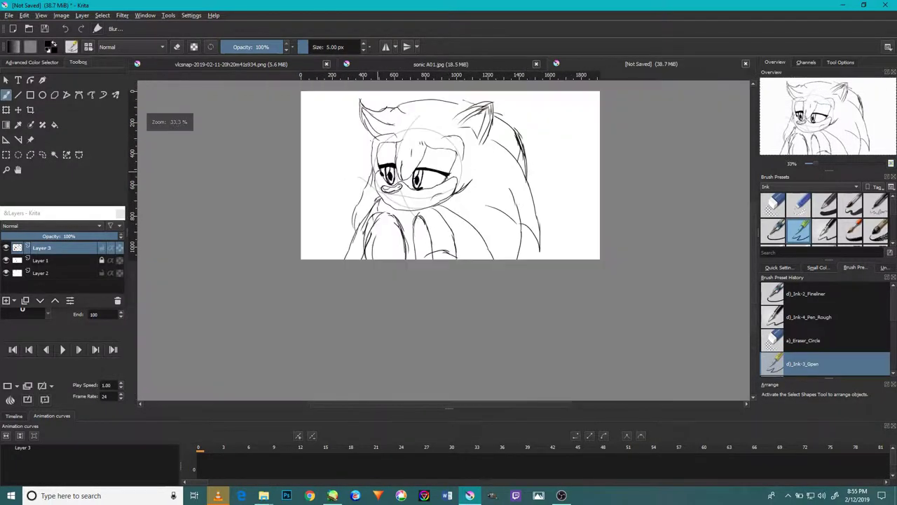
pyautogui.scroll(2, 361, 175)
pyautogui.moveTo(361, 173); pyautogui.dragTo(369, 214)
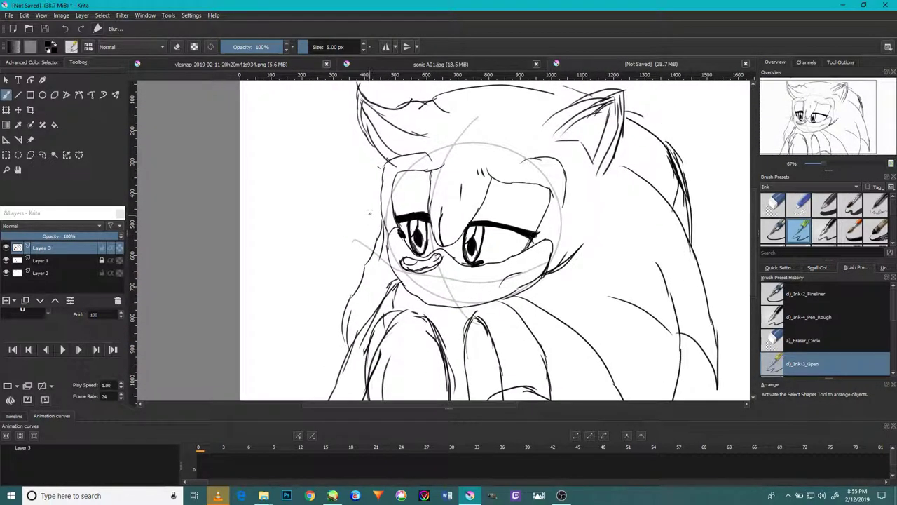
pyautogui.moveTo(475, 142); pyautogui.dragTo(425, 185)
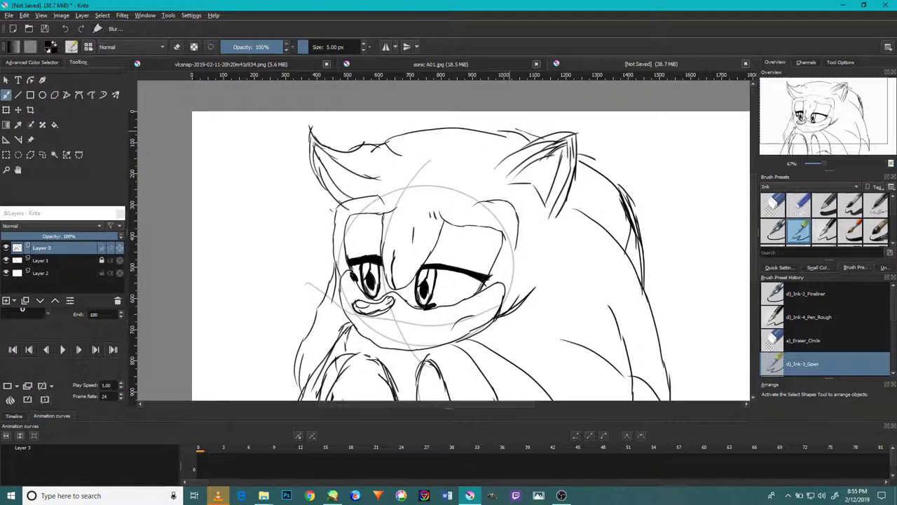
pyautogui.scroll(-1, 533, 234)
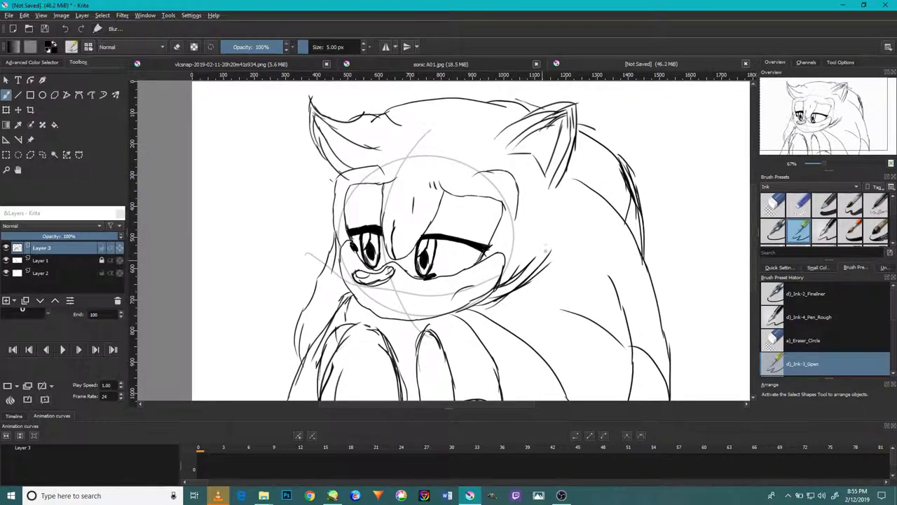
pyautogui.moveTo(390, 278); pyautogui.dragTo(416, 292)
pyautogui.moveTo(350, 319); pyautogui.dragTo(366, 275)
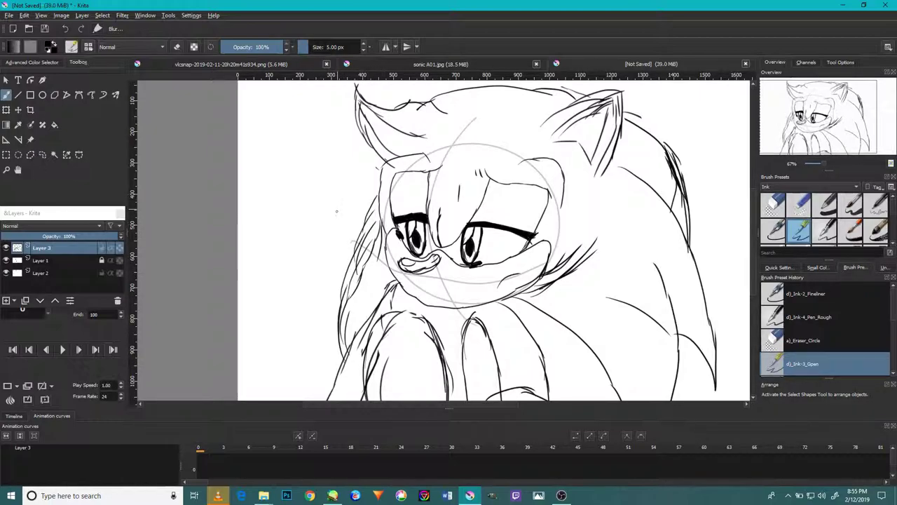
pyautogui.moveTo(434, 232); pyautogui.dragTo(430, 212)
# Hide Layer 1 and draw a new curve continuing the inner body contour outward down to the canvas's lower edge.
pyautogui.click(6, 260)
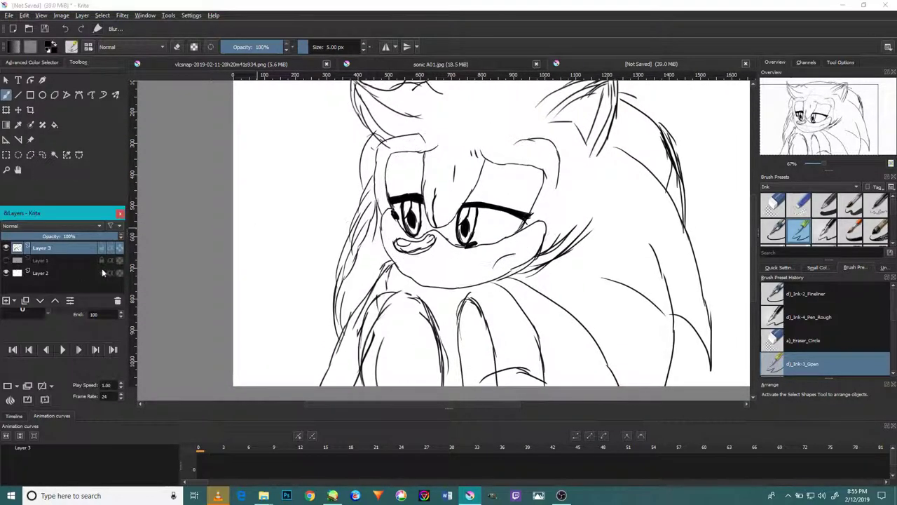
pyautogui.scroll(-2, 532, 316)
pyautogui.scroll(3, 581, 356)
pyautogui.click(511, 404)
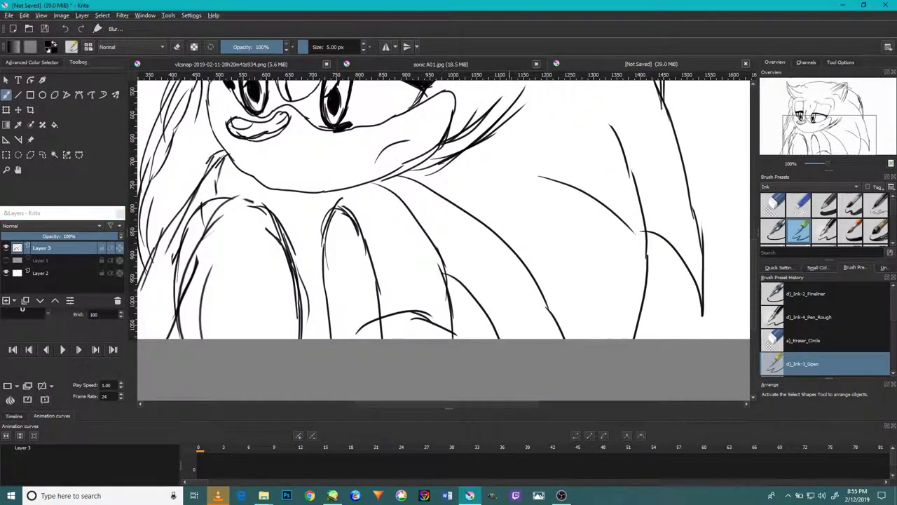
pyautogui.click(65, 30)
pyautogui.moveTo(443, 259); pyautogui.dragTo(475, 341)
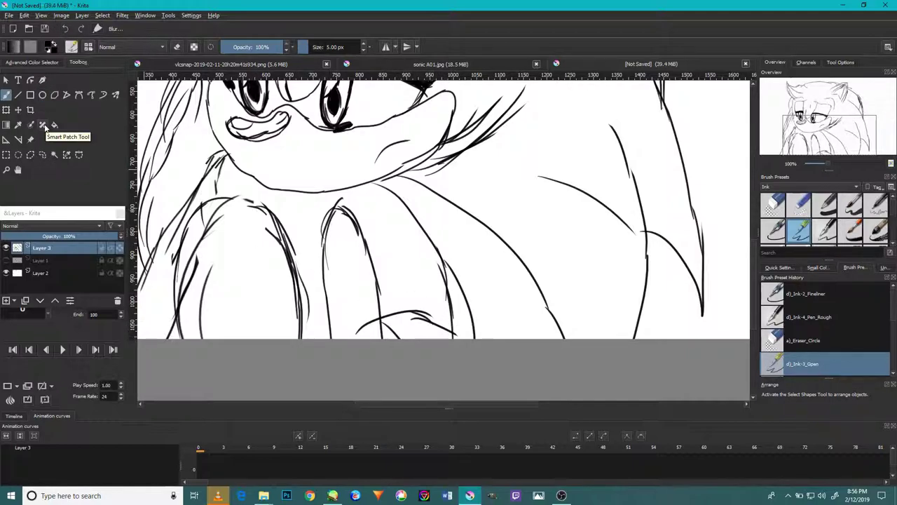
# Erase the inner body contour's old lower end and the small arc beside the narrow knee using the 50 px circle eraser.
pyautogui.press('/')
pyautogui.moveTo(450, 333); pyautogui.dragTo(436, 320)
pyautogui.moveTo(452, 351); pyautogui.dragTo(439, 284)
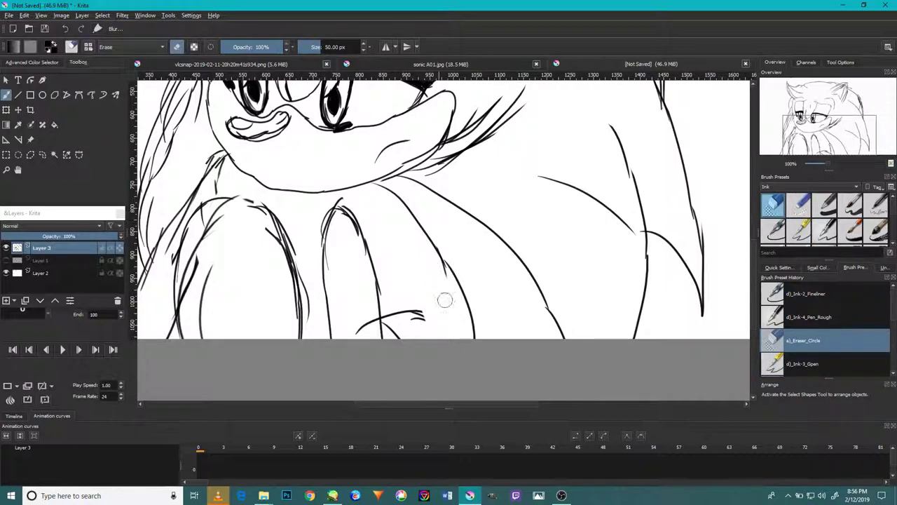
pyautogui.moveTo(452, 321)
pyautogui.mouseDown()
pyautogui.moveTo(412, 305)
pyautogui.moveTo(370, 304)
pyautogui.mouseUp()
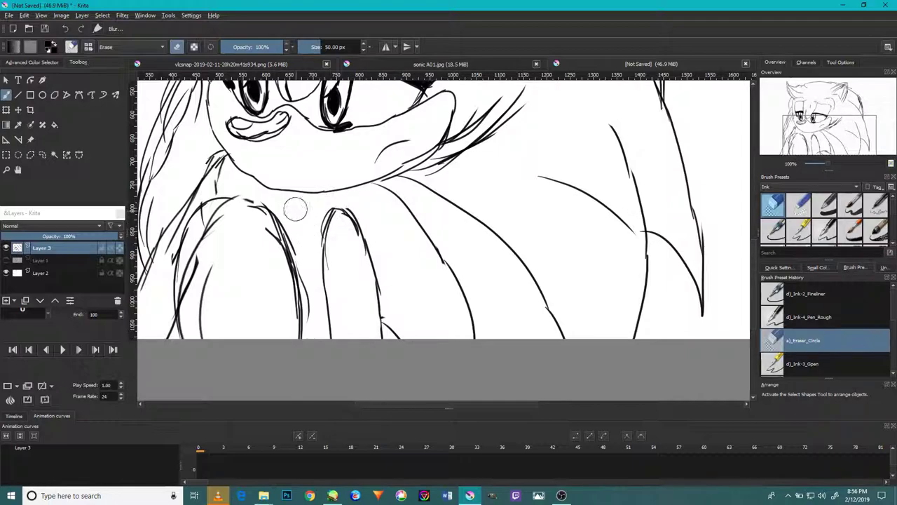
# Erase the extra cheek tuft strokes right of the muzzle, keeping only the long outer curve.
pyautogui.scroll(2, 501, 147)
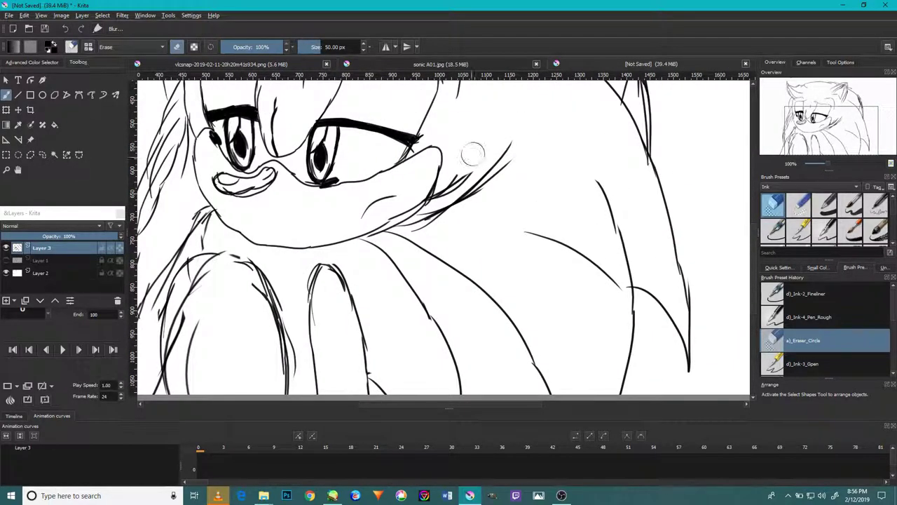
pyautogui.moveTo(411, 237); pyautogui.dragTo(454, 180)
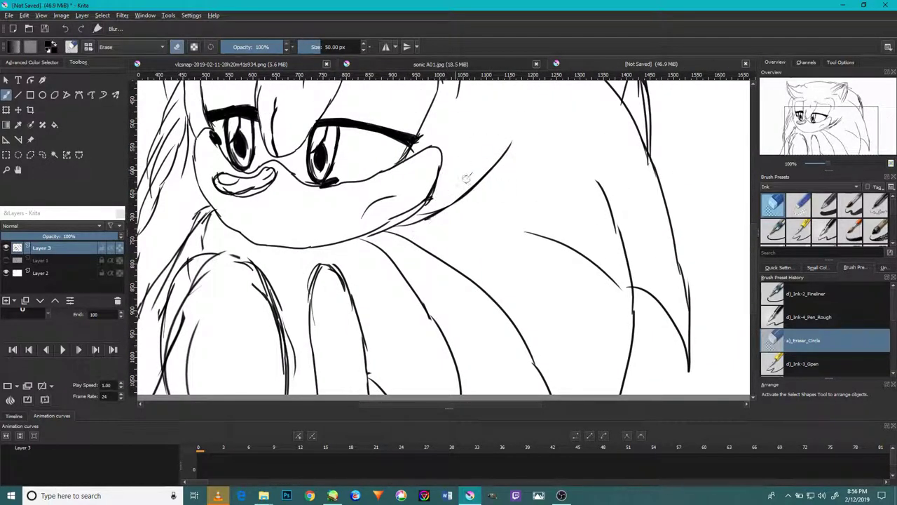
pyautogui.moveTo(413, 203); pyautogui.dragTo(531, 175)
# Erase the inner contour line of the first knee and the doubled strokes along its right edge.
pyautogui.moveTo(284, 283); pyautogui.dragTo(305, 235)
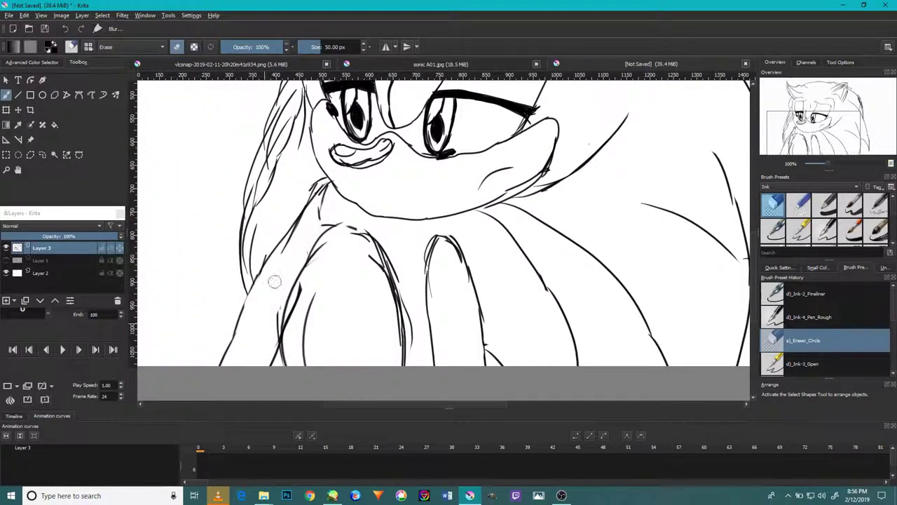
pyautogui.moveTo(312, 327)
pyautogui.mouseDown()
pyautogui.moveTo(302, 294)
pyautogui.moveTo(309, 280)
pyautogui.moveTo(292, 348)
pyautogui.mouseUp()
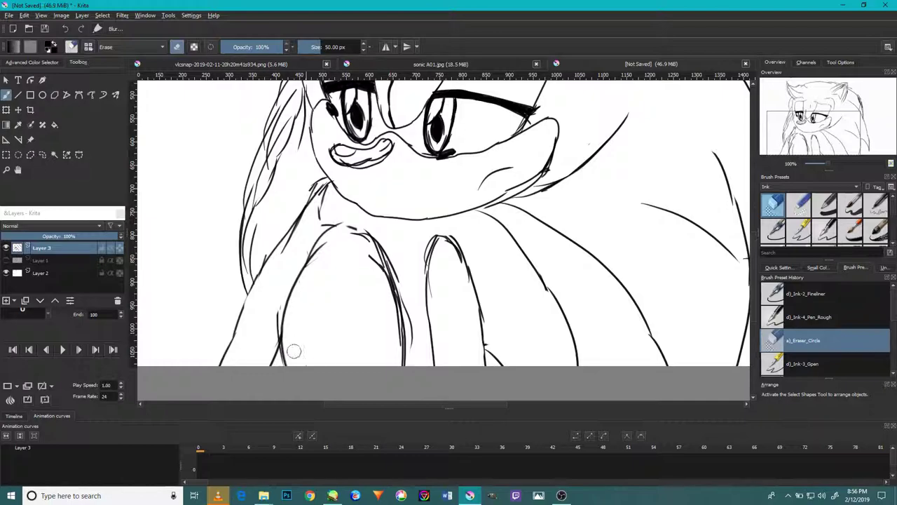
pyautogui.moveTo(368, 308); pyautogui.dragTo(352, 393)
pyautogui.moveTo(388, 326); pyautogui.dragTo(387, 288)
pyautogui.moveTo(399, 379); pyautogui.dragTo(393, 312)
pyautogui.moveTo(399, 346)
pyautogui.mouseDown()
pyautogui.moveTo(388, 321)
pyautogui.moveTo(353, 330)
pyautogui.moveTo(386, 362)
pyautogui.mouseUp()
# Erase the doubled strokes along both sides of the first knee and the stray marks at the arm's upper end.
pyautogui.moveTo(274, 324); pyautogui.dragTo(316, 267)
pyautogui.moveTo(302, 307); pyautogui.dragTo(300, 319)
pyautogui.moveTo(324, 229); pyautogui.dragTo(312, 266)
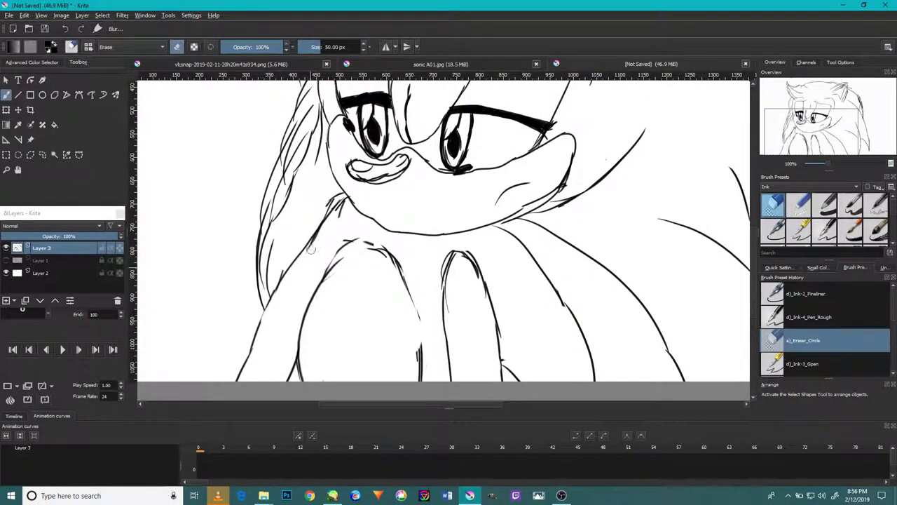
pyautogui.scroll(3, 330, 200)
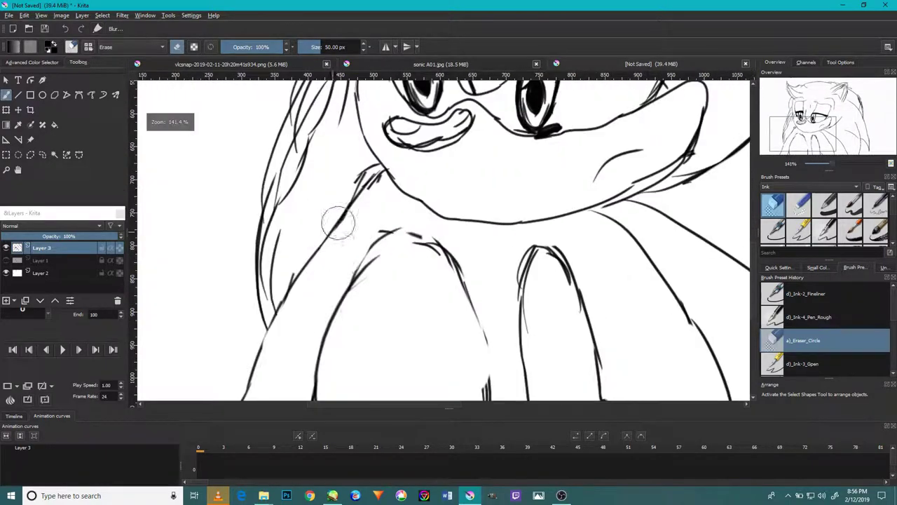
pyautogui.moveTo(359, 149)
pyautogui.mouseDown()
pyautogui.moveTo(369, 156)
pyautogui.moveTo(383, 146)
pyautogui.mouseUp()
# Erase the sketchy inner strokes of the quill beside the face, keeping only its outer edge.
pyautogui.scroll(-2, 330, 210)
pyautogui.scroll(1, 321, 213)
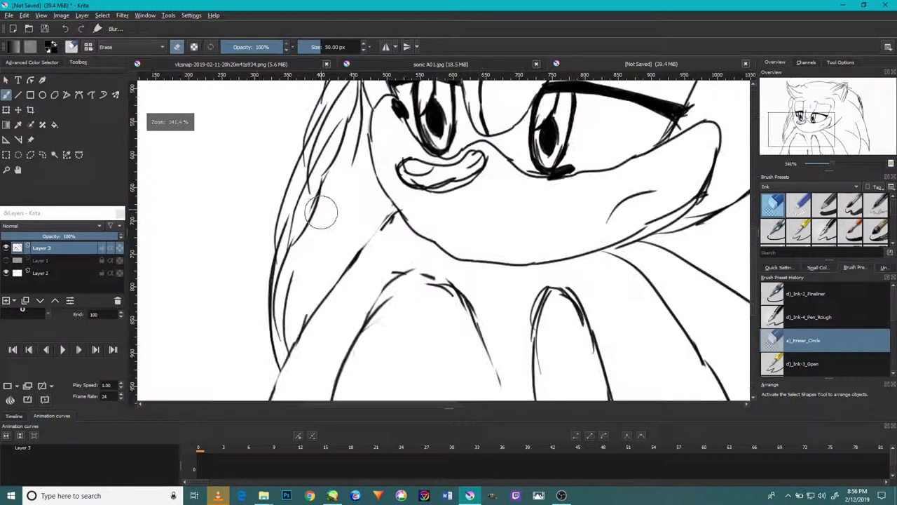
pyautogui.moveTo(327, 200); pyautogui.dragTo(336, 222)
pyautogui.moveTo(327, 173)
pyautogui.mouseDown()
pyautogui.moveTo(300, 325)
pyautogui.moveTo(288, 278)
pyautogui.moveTo(292, 355)
pyautogui.mouseUp()
pyautogui.moveTo(332, 226); pyautogui.dragTo(321, 282)
pyautogui.moveTo(340, 190)
pyautogui.mouseDown()
pyautogui.moveTo(311, 242)
pyautogui.moveTo(336, 154)
pyautogui.moveTo(347, 160)
pyautogui.mouseUp()
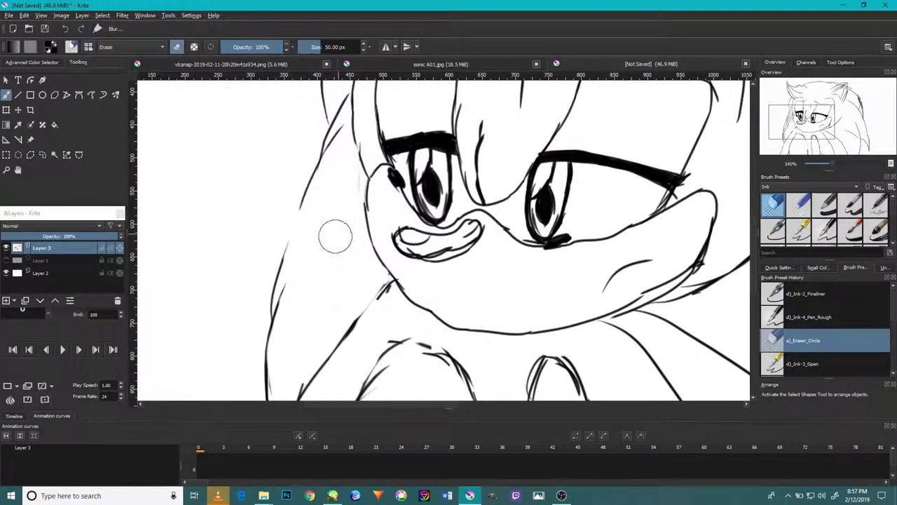
# Erase the doubled strokes on the upper part of the outer back quill, reducing the circle eraser to 28 px.
pyautogui.scroll(-4, 345, 199)
pyautogui.scroll(4, 503, 155)
pyautogui.moveTo(501, 174)
pyautogui.mouseDown()
pyautogui.moveTo(494, 197)
pyautogui.moveTo(481, 183)
pyautogui.moveTo(478, 191)
pyautogui.moveTo(491, 225)
pyautogui.mouseUp()
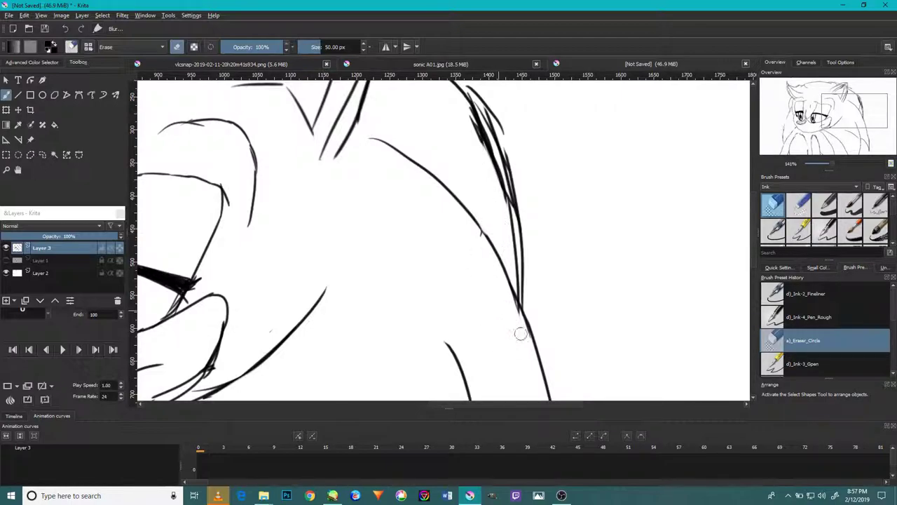
pyautogui.moveTo(502, 177); pyautogui.dragTo(538, 269)
pyautogui.moveTo(533, 273)
pyautogui.mouseDown()
pyautogui.moveTo(504, 224)
pyautogui.moveTo(538, 293)
pyautogui.mouseUp()
pyautogui.moveTo(511, 200)
pyautogui.mouseDown()
pyautogui.moveTo(538, 278)
pyautogui.moveTo(560, 251)
pyautogui.moveTo(540, 210)
pyautogui.moveTo(535, 297)
pyautogui.mouseUp()
pyautogui.scroll(-5, 539, 295)
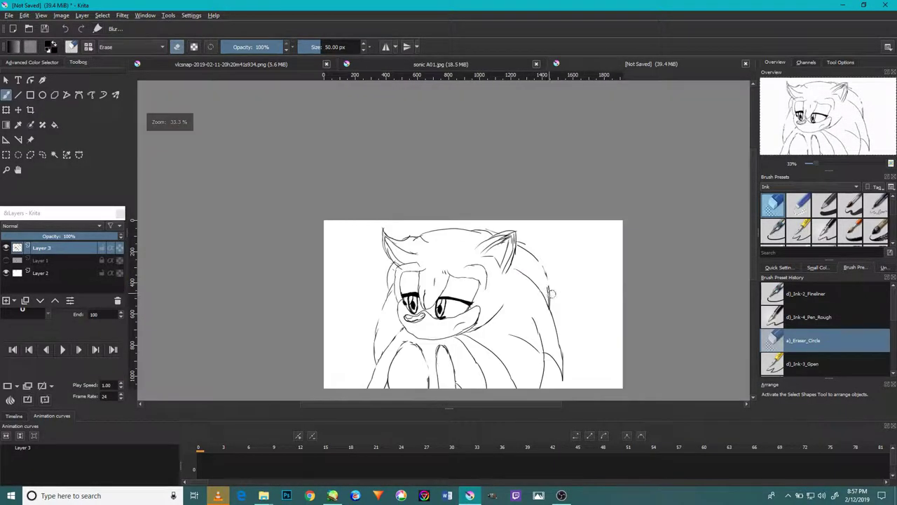
pyautogui.scroll(3, 550, 295)
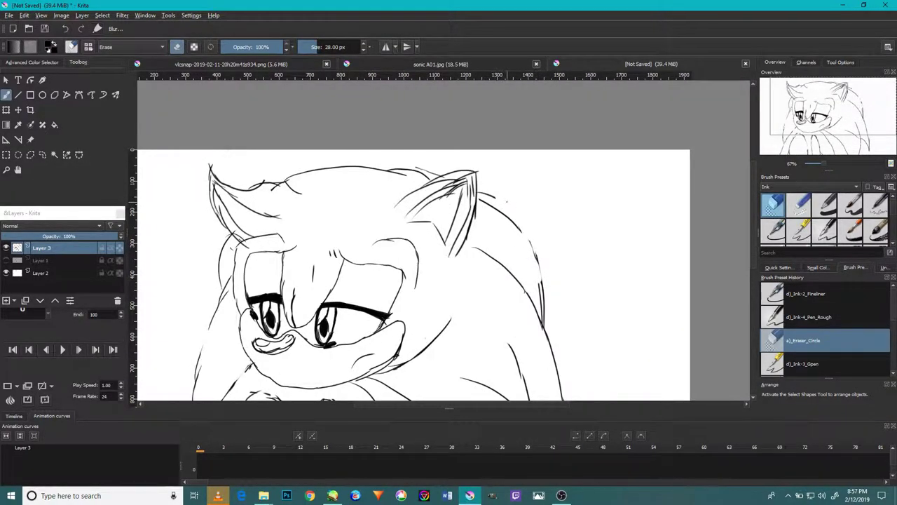
pyautogui.scroll(3, 509, 262)
pyautogui.moveTo(540, 295); pyautogui.dragTo(527, 315)
# Erase the end of the head's top outline where it runs into the right ear.
pyautogui.scroll(-3, 527, 315)
pyautogui.scroll(2, 421, 298)
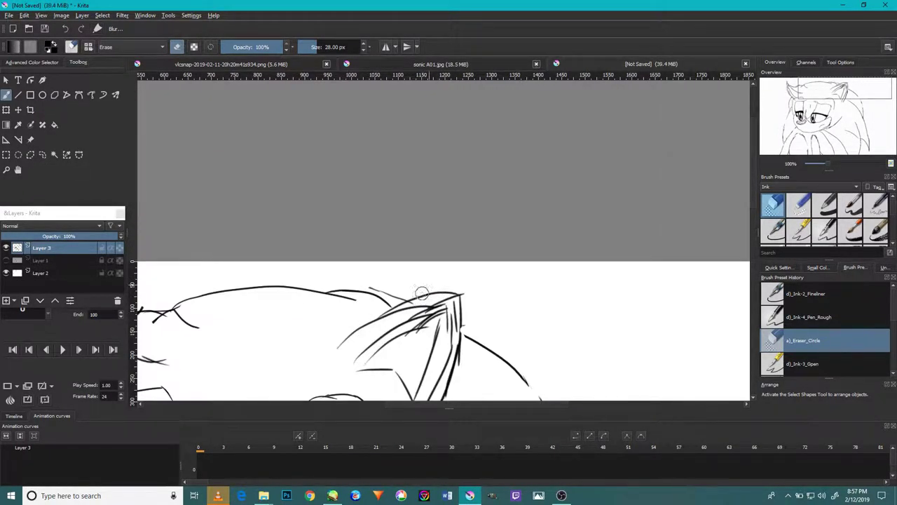
pyautogui.scroll(2, 417, 307)
pyautogui.moveTo(392, 288)
pyautogui.mouseDown()
pyautogui.moveTo(314, 290)
pyautogui.moveTo(396, 288)
pyautogui.mouseUp()
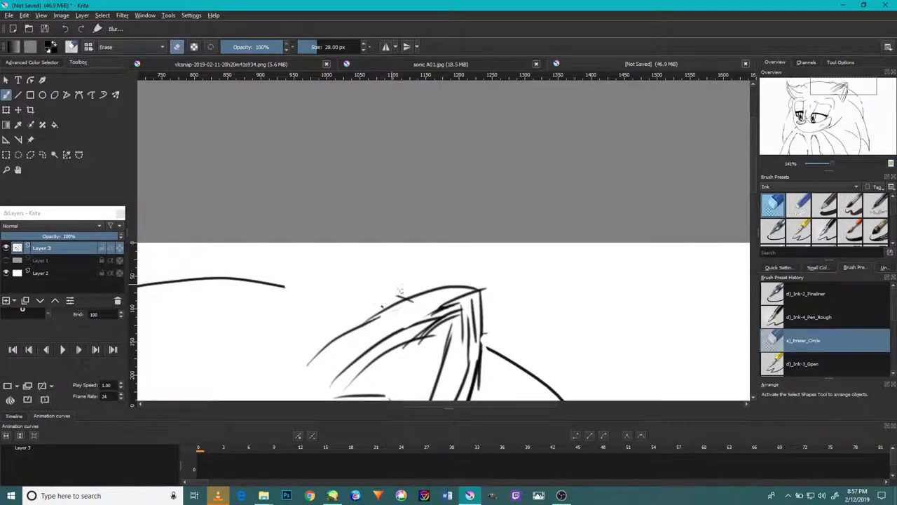
# Erase the overlapping sketch strokes around and inside the tip of the right ear.
pyautogui.scroll(-2, 484, 323)
pyautogui.scroll(2, 455, 344)
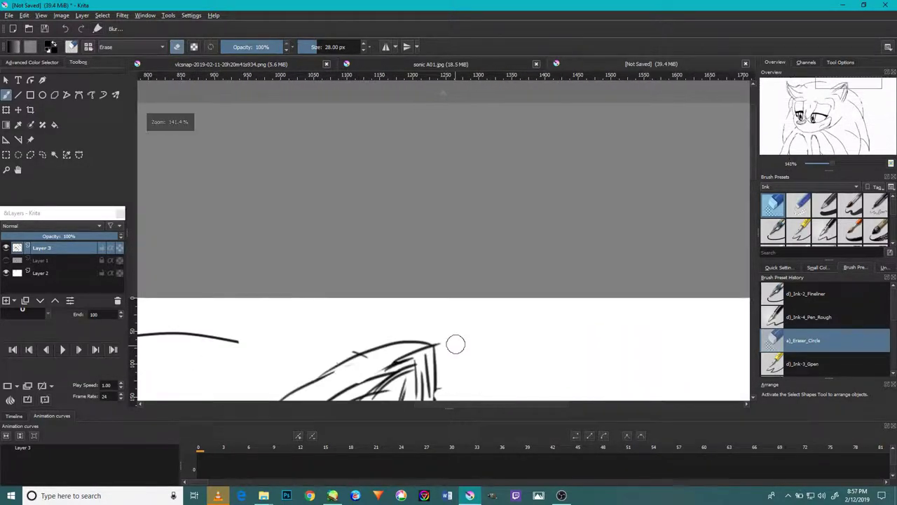
pyautogui.scroll(-1, 483, 335)
pyautogui.moveTo(441, 311)
pyautogui.mouseDown()
pyautogui.moveTo(420, 246)
pyautogui.moveTo(436, 285)
pyautogui.moveTo(421, 270)
pyautogui.moveTo(376, 275)
pyautogui.moveTo(414, 260)
pyautogui.moveTo(352, 281)
pyautogui.moveTo(367, 271)
pyautogui.moveTo(433, 341)
pyautogui.moveTo(403, 311)
pyautogui.moveTo(391, 290)
pyautogui.moveTo(398, 287)
pyautogui.moveTo(362, 305)
pyautogui.moveTo(403, 285)
pyautogui.moveTo(376, 295)
pyautogui.mouseUp()
pyautogui.moveTo(303, 297); pyautogui.dragTo(442, 262)
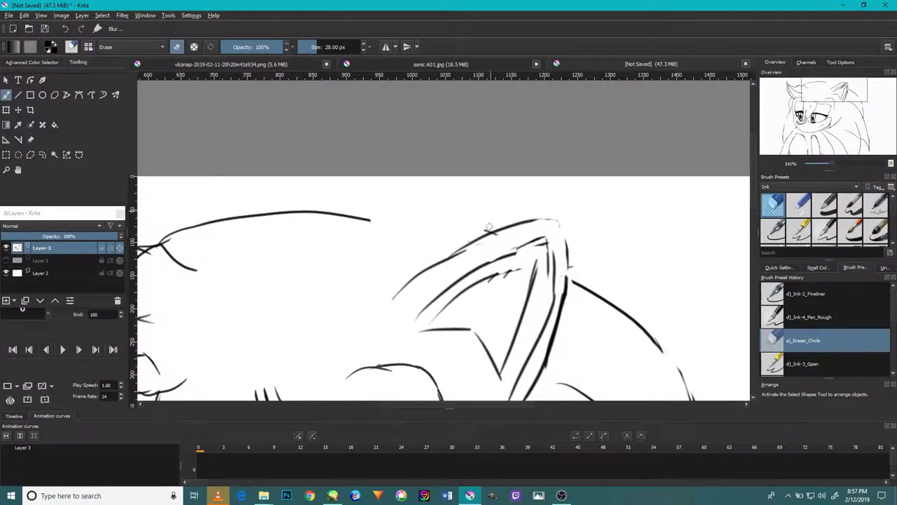
# Erase the stray curve dropping from the head's top outline and the overshoot at the left ear's tip.
pyautogui.moveTo(365, 252); pyautogui.dragTo(545, 222)
pyautogui.moveTo(381, 246); pyautogui.dragTo(356, 227)
pyautogui.moveTo(300, 206)
pyautogui.mouseDown()
pyautogui.moveTo(267, 222)
pyautogui.moveTo(372, 207)
pyautogui.mouseUp()
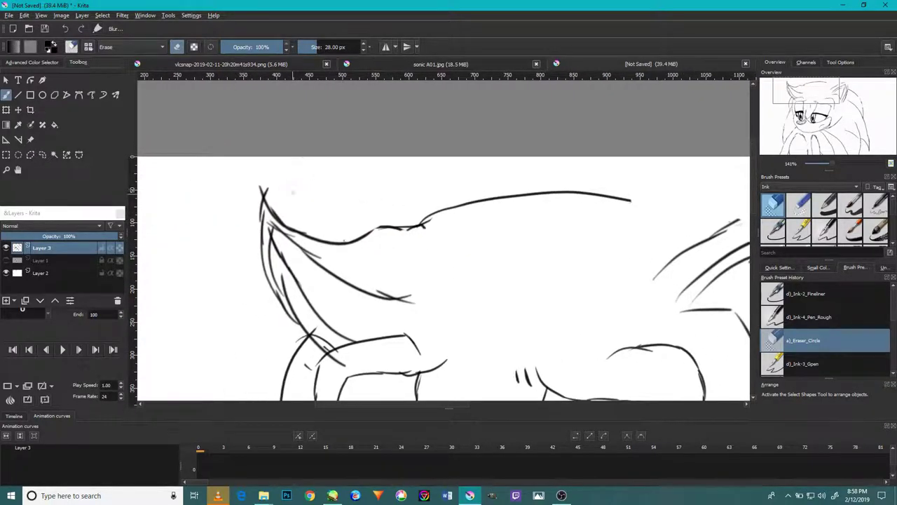
pyautogui.moveTo(306, 343); pyautogui.dragTo(325, 260)
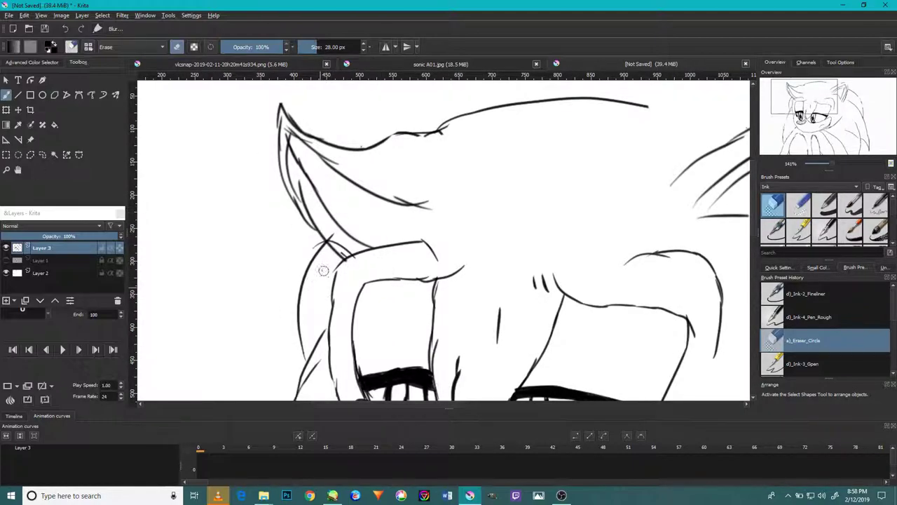
# Erase the small arc crossing the left ear's base and the overshooting strokes at the end of its front line.
pyautogui.scroll(-5, 351, 277)
pyautogui.scroll(7, 371, 261)
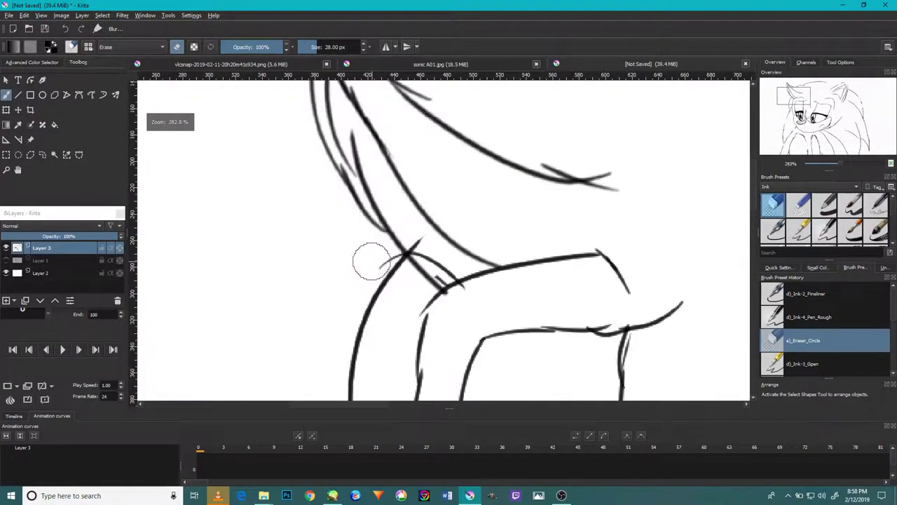
pyautogui.moveTo(386, 257)
pyautogui.mouseDown()
pyautogui.moveTo(465, 267)
pyautogui.moveTo(429, 259)
pyautogui.moveTo(424, 240)
pyautogui.moveTo(428, 258)
pyautogui.moveTo(459, 272)
pyautogui.mouseUp()
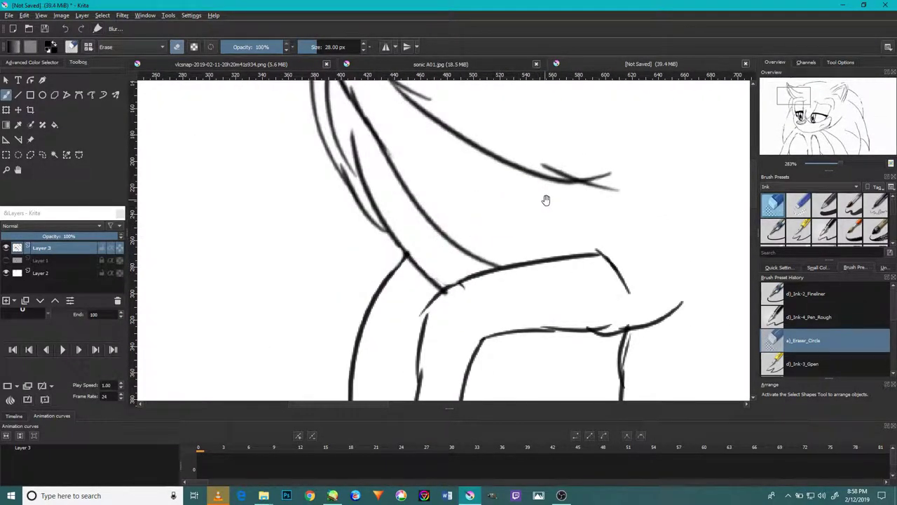
pyautogui.moveTo(546, 200); pyautogui.dragTo(526, 242)
pyautogui.moveTo(597, 234); pyautogui.dragTo(586, 238)
pyautogui.moveTo(536, 201); pyautogui.dragTo(557, 214)
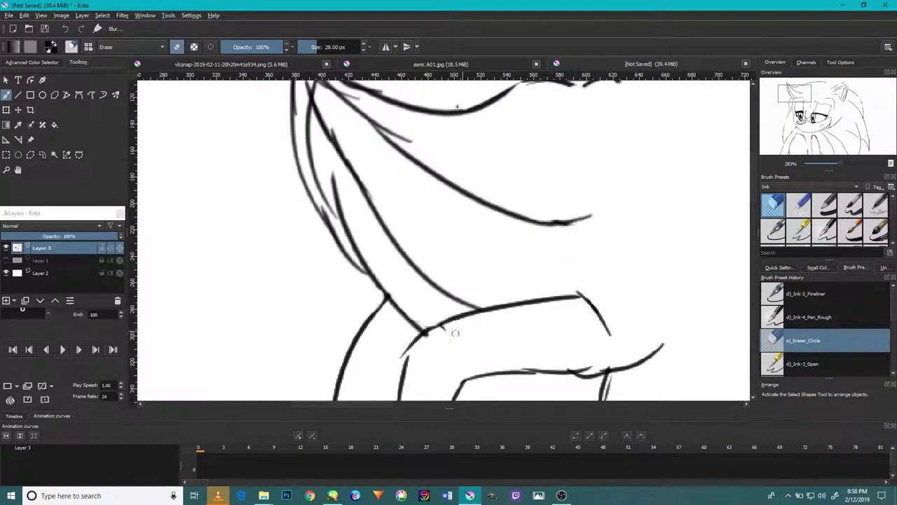
# Erase the inner lines of the left ear and the small overshoot on the head outline beside it.
pyautogui.moveTo(418, 253); pyautogui.dragTo(455, 315)
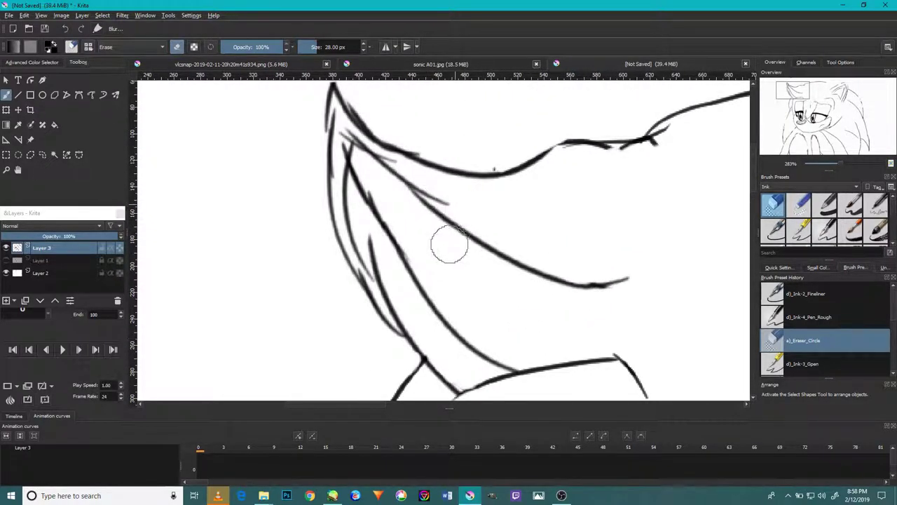
pyautogui.moveTo(458, 234)
pyautogui.mouseDown()
pyautogui.moveTo(479, 315)
pyautogui.moveTo(426, 274)
pyautogui.moveTo(394, 285)
pyautogui.moveTo(396, 296)
pyautogui.moveTo(430, 307)
pyautogui.moveTo(443, 330)
pyautogui.moveTo(496, 360)
pyautogui.mouseUp()
pyautogui.moveTo(403, 227)
pyautogui.mouseDown()
pyautogui.moveTo(354, 182)
pyautogui.moveTo(430, 360)
pyautogui.mouseUp()
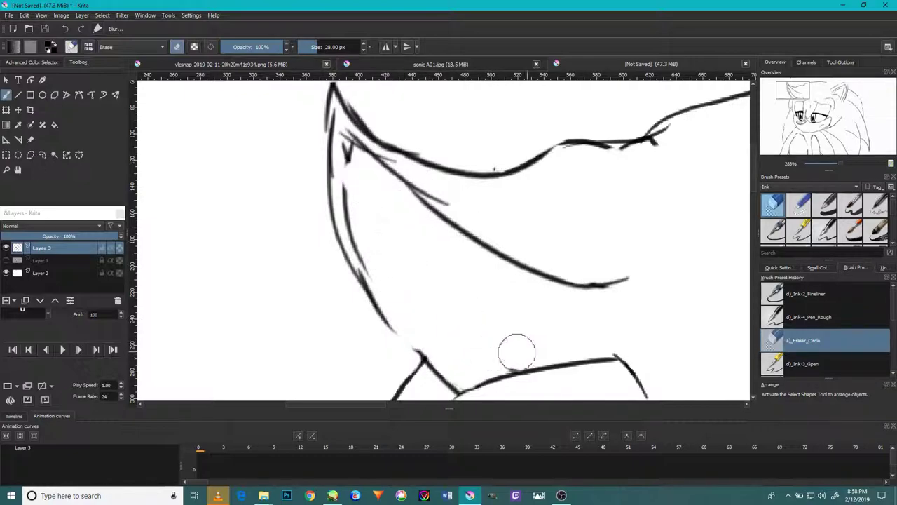
pyautogui.moveTo(638, 166)
pyautogui.mouseDown()
pyautogui.moveTo(678, 147)
pyautogui.moveTo(607, 156)
pyautogui.mouseUp()
pyautogui.moveTo(484, 204)
pyautogui.mouseDown()
pyautogui.moveTo(351, 150)
pyautogui.moveTo(345, 136)
pyautogui.moveTo(346, 158)
pyautogui.mouseUp()
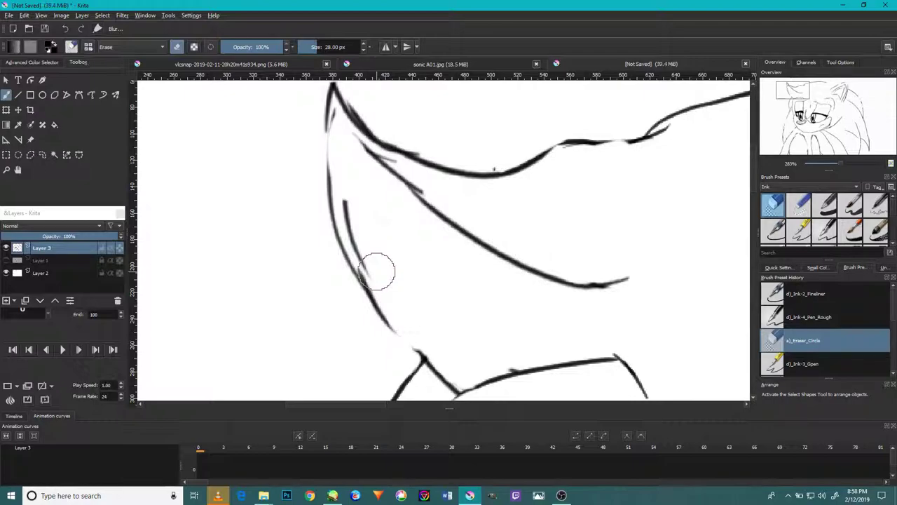
# Redraw the inner edge of the left ear from its base up toward the tip with the 5 px Ink-3 Gpen brush.
pyautogui.press('/')
pyautogui.moveTo(468, 384)
pyautogui.mouseDown()
pyautogui.moveTo(409, 318)
pyautogui.moveTo(372, 226)
pyautogui.mouseUp()
pyautogui.moveTo(417, 329)
pyautogui.mouseDown()
pyautogui.moveTo(359, 222)
pyautogui.moveTo(372, 261)
pyautogui.moveTo(350, 163)
pyautogui.mouseUp()
pyautogui.moveTo(351, 218)
pyautogui.mouseDown()
pyautogui.moveTo(345, 131)
pyautogui.moveTo(377, 160)
pyautogui.mouseUp()
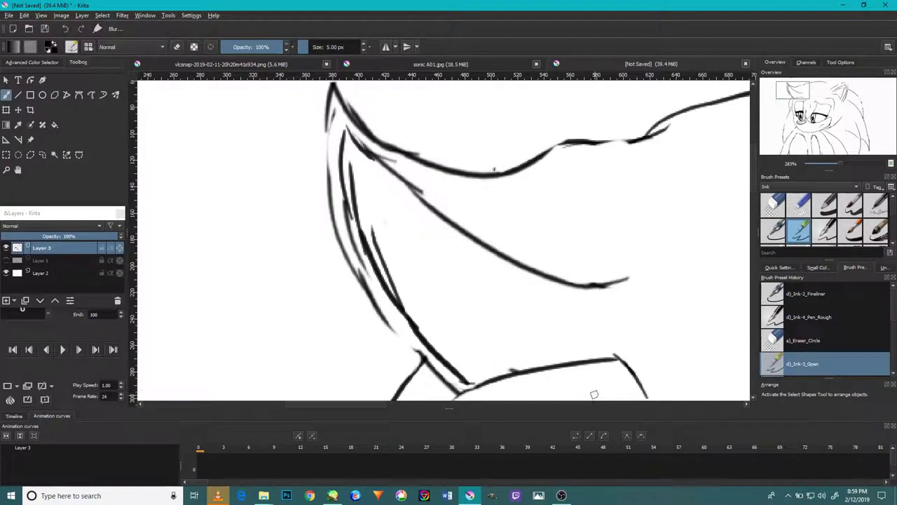
# Draw a higher brow arc from the left ear's base ending in a short vertical stroke, and erase the old brow line beneath.
pyautogui.moveTo(553, 245); pyautogui.dragTo(488, 156)
pyautogui.moveTo(400, 295)
pyautogui.mouseDown()
pyautogui.moveTo(521, 262)
pyautogui.moveTo(524, 251)
pyautogui.moveTo(602, 300)
pyautogui.mouseUp()
pyautogui.moveTo(589, 237); pyautogui.dragTo(600, 265)
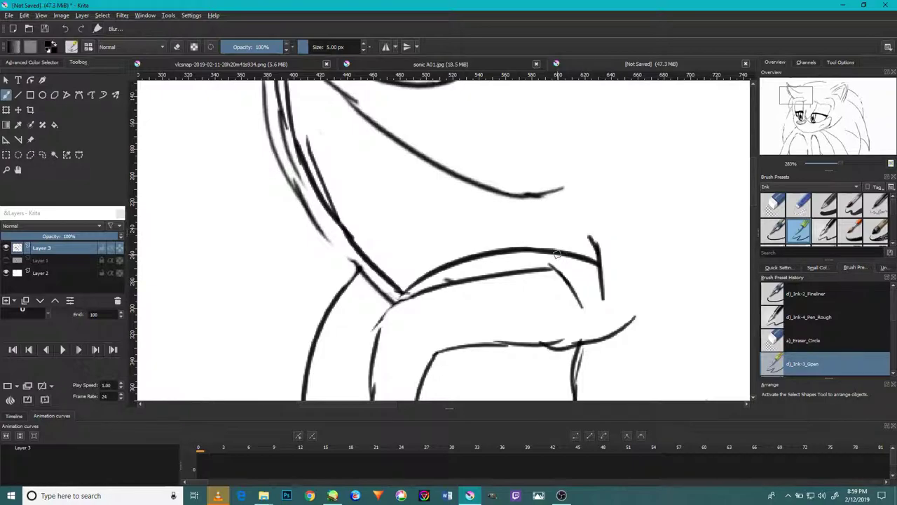
pyautogui.press('e')
pyautogui.moveTo(397, 281)
pyautogui.mouseDown()
pyautogui.moveTo(571, 301)
pyautogui.moveTo(473, 286)
pyautogui.moveTo(395, 315)
pyautogui.mouseUp()
pyautogui.press('e')
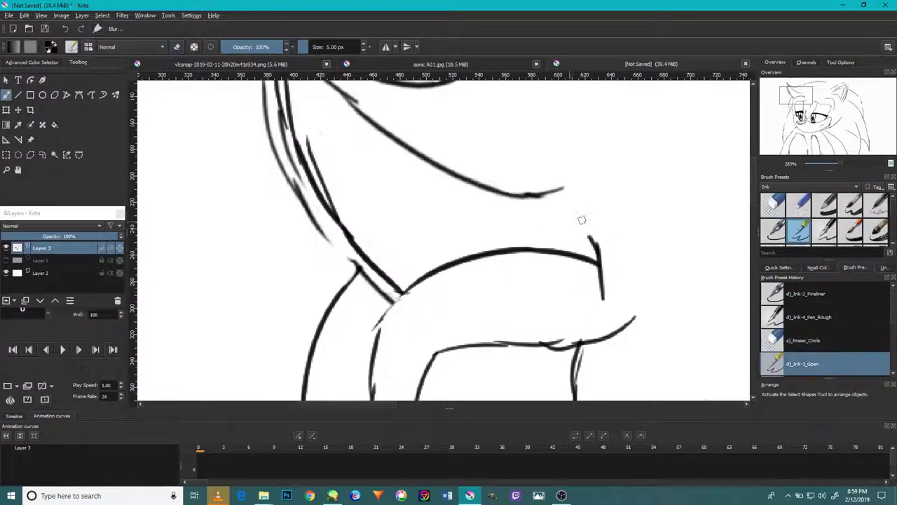
# Redraw the lower end of the left ear's front line down to the brow arc, erasing its old end and the doubled inner-ear stroke.
pyautogui.moveTo(558, 246); pyautogui.dragTo(516, 204)
pyautogui.hotkey('ctrl', 'z')
pyautogui.moveTo(556, 249); pyautogui.dragTo(456, 181)
pyautogui.press('e')
pyautogui.moveTo(522, 186)
pyautogui.mouseDown()
pyautogui.moveTo(564, 188)
pyautogui.moveTo(467, 160)
pyautogui.moveTo(474, 157)
pyautogui.moveTo(447, 171)
pyautogui.mouseUp()
pyautogui.moveTo(367, 184)
pyautogui.mouseDown()
pyautogui.moveTo(340, 181)
pyautogui.moveTo(335, 203)
pyautogui.moveTo(395, 244)
pyautogui.mouseUp()
pyautogui.moveTo(337, 146); pyautogui.dragTo(342, 132)
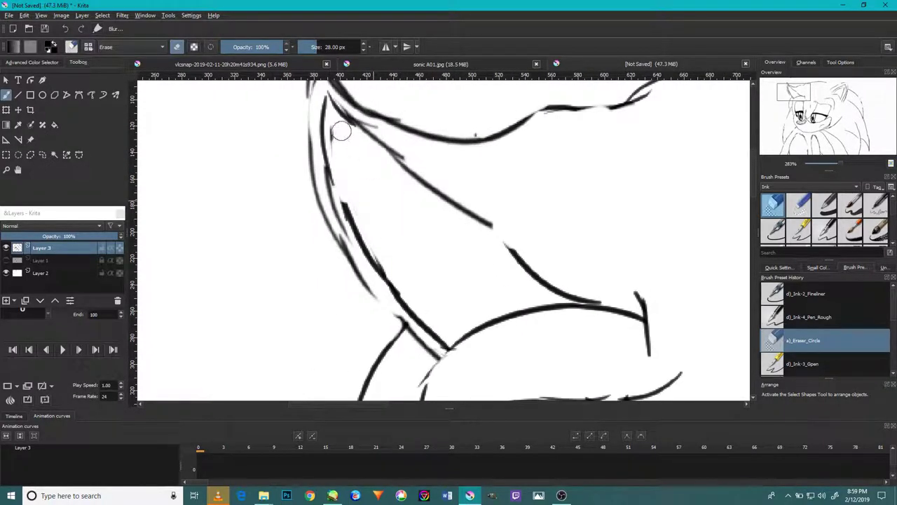
pyautogui.moveTo(409, 238); pyautogui.dragTo(448, 277)
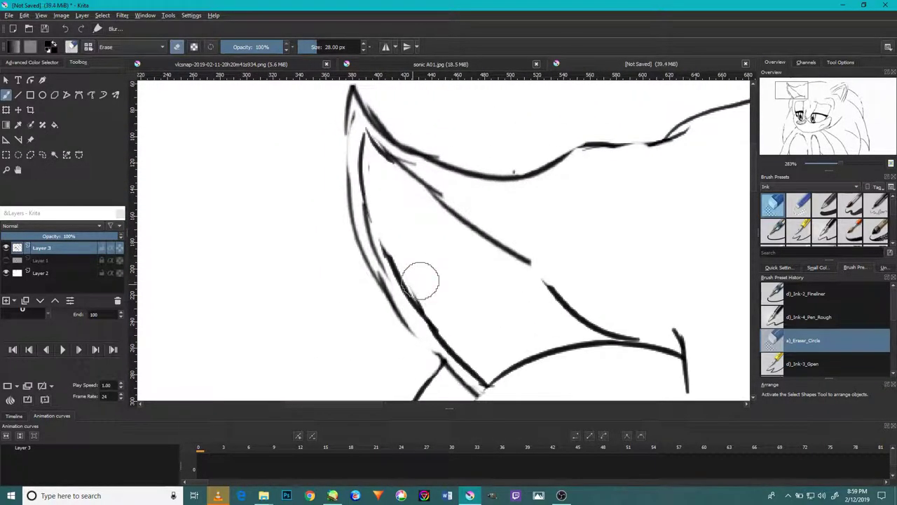
# Draw a new outer edge for the left ear from its tip down to its base.
pyautogui.press('e')
pyautogui.moveTo(349, 118); pyautogui.dragTo(344, 211)
pyautogui.moveTo(342, 165); pyautogui.dragTo(372, 246)
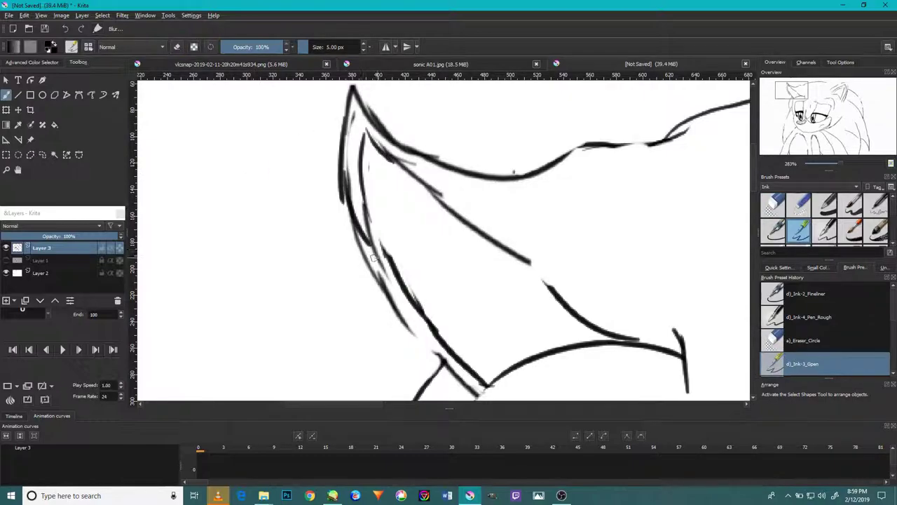
pyautogui.moveTo(415, 340); pyautogui.dragTo(350, 214)
pyautogui.moveTo(367, 271); pyautogui.dragTo(338, 175)
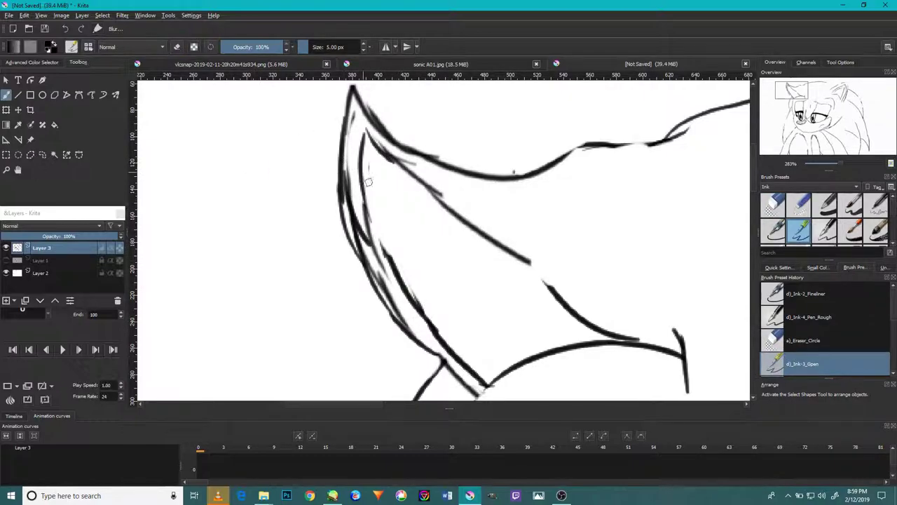
# Reinforce the lower part of the left ear's outer edge where it joins the side of the head.
pyautogui.moveTo(658, 143); pyautogui.dragTo(551, 158)
pyautogui.moveTo(491, 142); pyautogui.dragTo(503, 82)
pyautogui.moveTo(451, 303); pyautogui.dragTo(426, 272)
pyautogui.moveTo(442, 281)
pyautogui.mouseDown()
pyautogui.moveTo(391, 234)
pyautogui.moveTo(370, 184)
pyautogui.mouseUp()
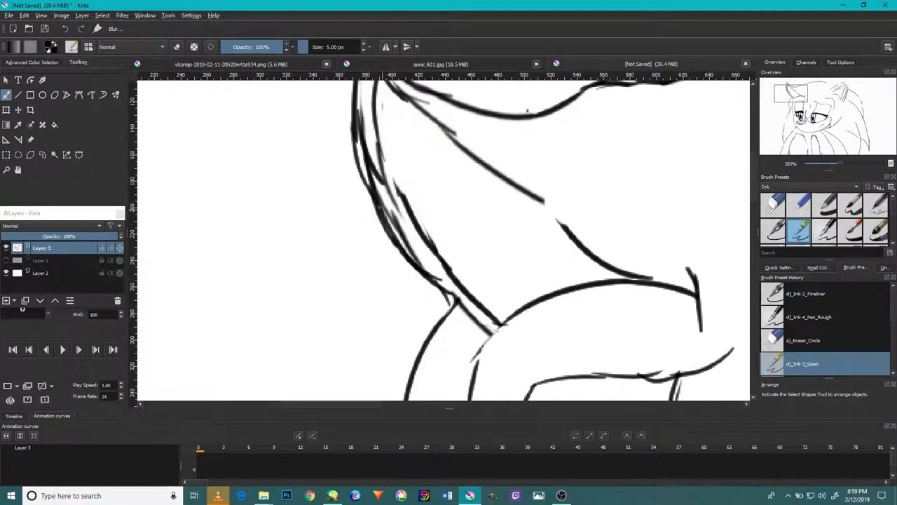
pyautogui.moveTo(424, 391); pyautogui.dragTo(455, 267)
# Ink over the gaps in the outer edge of the quill beside the face to make it one continuous line.
pyautogui.scroll(-5, 518, 316)
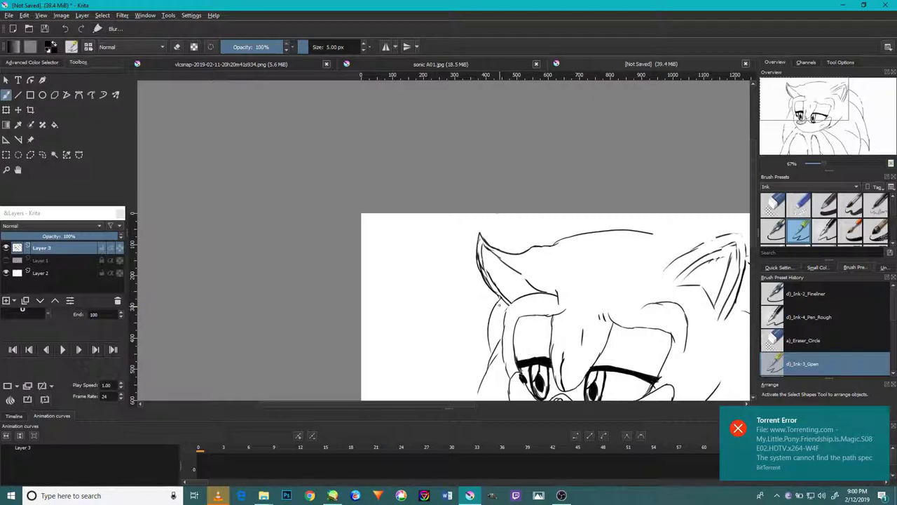
pyautogui.scroll(-6, 499, 304)
pyautogui.scroll(3, 505, 237)
pyautogui.moveTo(494, 242); pyautogui.dragTo(517, 185)
pyautogui.scroll(-2, 513, 228)
pyautogui.moveTo(514, 344); pyautogui.dragTo(513, 309)
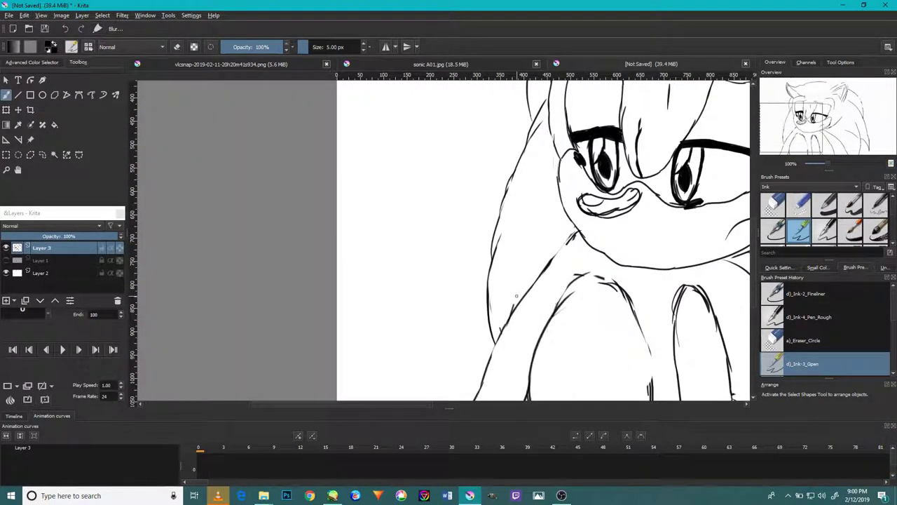
pyautogui.moveTo(549, 260); pyautogui.dragTo(545, 203)
# Retrace the arm's outer line with the 5 px ink brush around and above where the quill meets it.
pyautogui.scroll(3, 496, 290)
pyautogui.moveTo(478, 323)
pyautogui.mouseDown()
pyautogui.moveTo(495, 272)
pyautogui.moveTo(537, 209)
pyautogui.mouseUp()
pyautogui.scroll(-3, 509, 272)
pyautogui.scroll(3, 485, 314)
pyautogui.moveTo(492, 326); pyautogui.dragTo(537, 213)
pyautogui.scroll(-2, 527, 219)
pyautogui.scroll(-2, 609, 139)
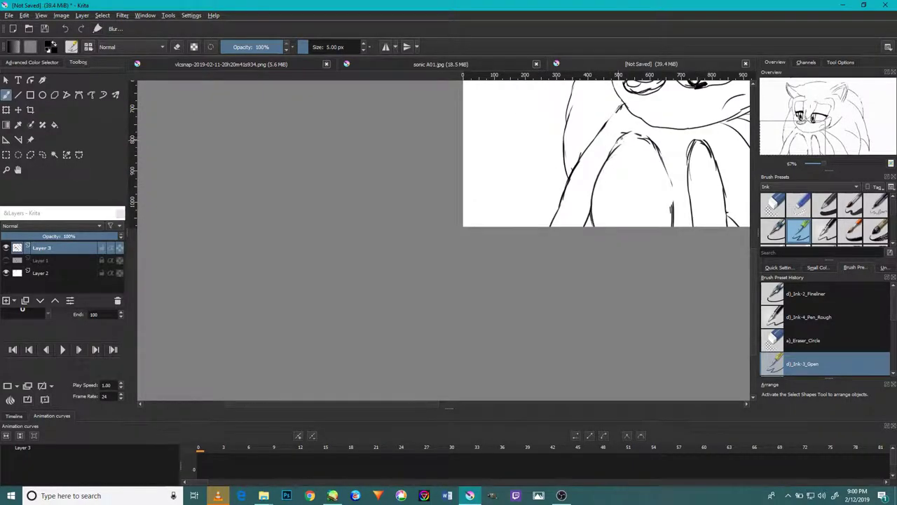
pyautogui.moveTo(633, 128); pyautogui.dragTo(519, 274)
pyautogui.scroll(4, 505, 253)
pyautogui.moveTo(426, 384); pyautogui.dragTo(480, 307)
pyautogui.moveTo(442, 354); pyautogui.dragTo(494, 293)
pyautogui.scroll(-4, 411, 339)
pyautogui.moveTo(504, 330); pyautogui.dragTo(474, 273)
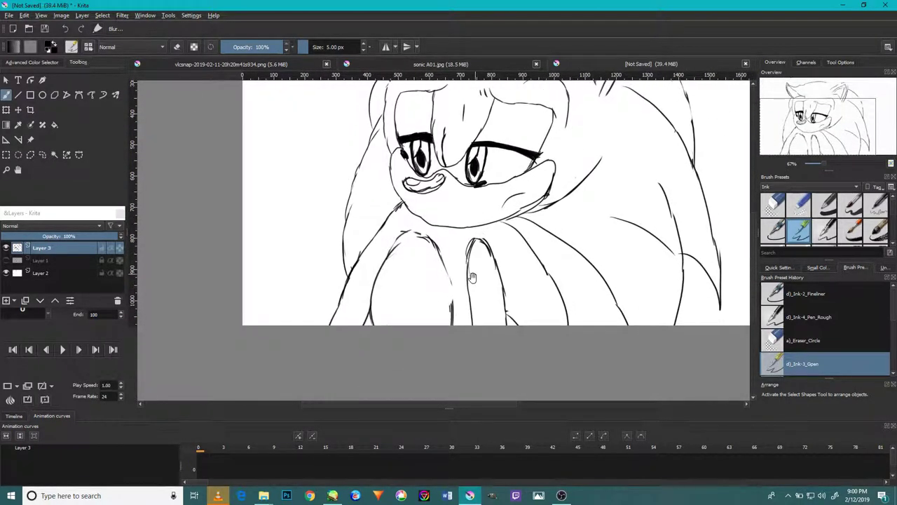
# Erase the rough rounded top of the first knee and the stray strokes down its sides with the circle eraser.
pyautogui.press('/')
pyautogui.scroll(3, 442, 234)
pyautogui.moveTo(376, 223); pyautogui.dragTo(306, 253)
pyautogui.moveTo(375, 235)
pyautogui.mouseDown()
pyautogui.moveTo(356, 230)
pyautogui.moveTo(436, 284)
pyautogui.mouseUp()
pyautogui.moveTo(449, 357); pyautogui.dragTo(481, 384)
pyautogui.moveTo(200, 278)
pyautogui.mouseDown()
pyautogui.moveTo(168, 316)
pyautogui.moveTo(156, 310)
pyautogui.mouseUp()
pyautogui.moveTo(289, 342); pyautogui.dragTo(279, 338)
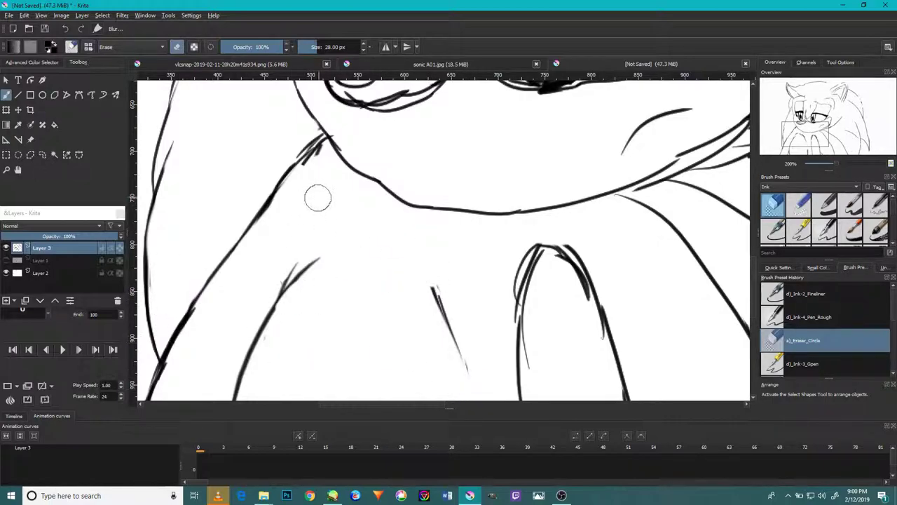
# Erase the doubled strokes along the arm line, at its upper end under the muzzle and below the quill junction.
pyautogui.moveTo(315, 164)
pyautogui.mouseDown()
pyautogui.moveTo(312, 145)
pyautogui.moveTo(301, 148)
pyautogui.mouseUp()
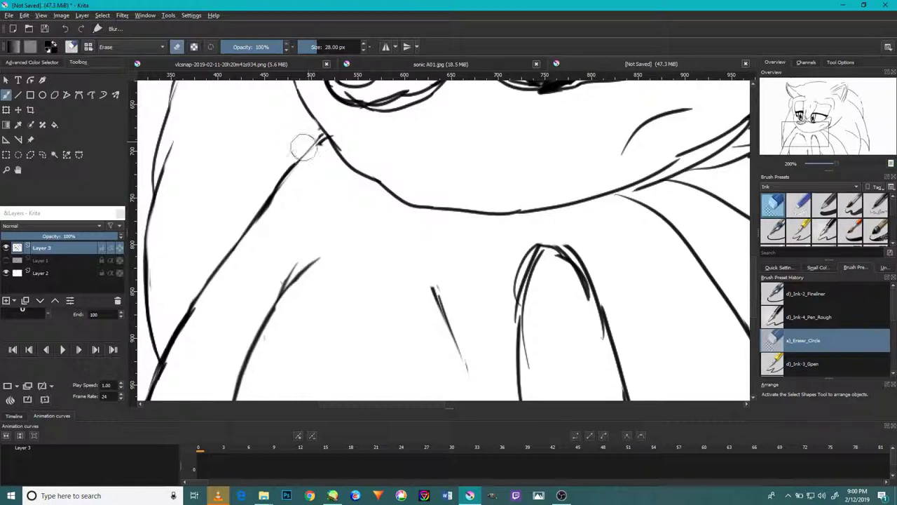
pyautogui.moveTo(357, 263); pyautogui.dragTo(412, 159)
pyautogui.moveTo(349, 164)
pyautogui.mouseDown()
pyautogui.moveTo(316, 199)
pyautogui.moveTo(341, 174)
pyautogui.mouseUp()
pyautogui.moveTo(240, 276)
pyautogui.mouseDown()
pyautogui.moveTo(269, 224)
pyautogui.moveTo(239, 298)
pyautogui.mouseUp()
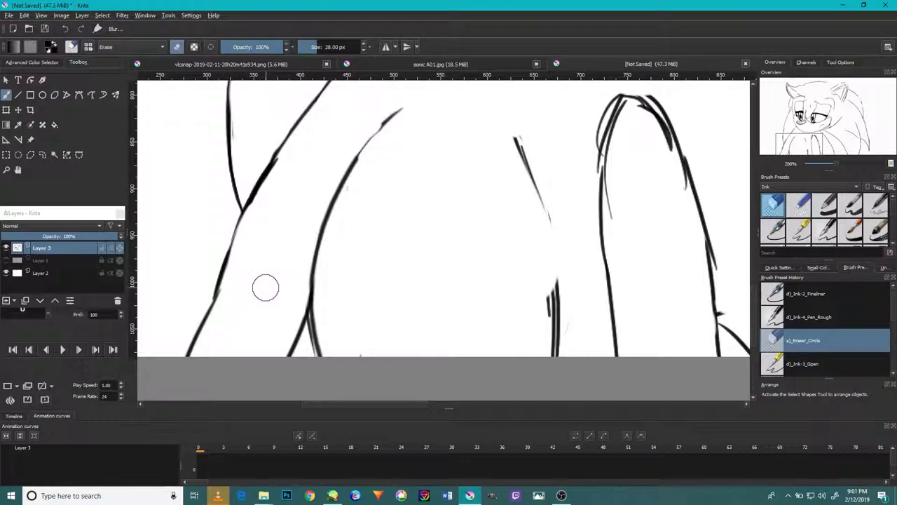
# Redraw the first knee's rounded top and its right side down to the canvas's lower edge with the 5 px ink brush.
pyautogui.press('/')
pyautogui.moveTo(359, 157)
pyautogui.mouseDown()
pyautogui.moveTo(416, 115)
pyautogui.moveTo(463, 107)
pyautogui.mouseUp()
pyautogui.moveTo(522, 162)
pyautogui.mouseDown()
pyautogui.moveTo(484, 105)
pyautogui.moveTo(451, 101)
pyautogui.mouseUp()
pyautogui.moveTo(544, 215); pyautogui.dragTo(559, 350)
pyautogui.moveTo(534, 199); pyautogui.dragTo(558, 314)
pyautogui.moveTo(519, 151)
pyautogui.mouseDown()
pyautogui.moveTo(562, 291)
pyautogui.moveTo(565, 356)
pyautogui.mouseUp()
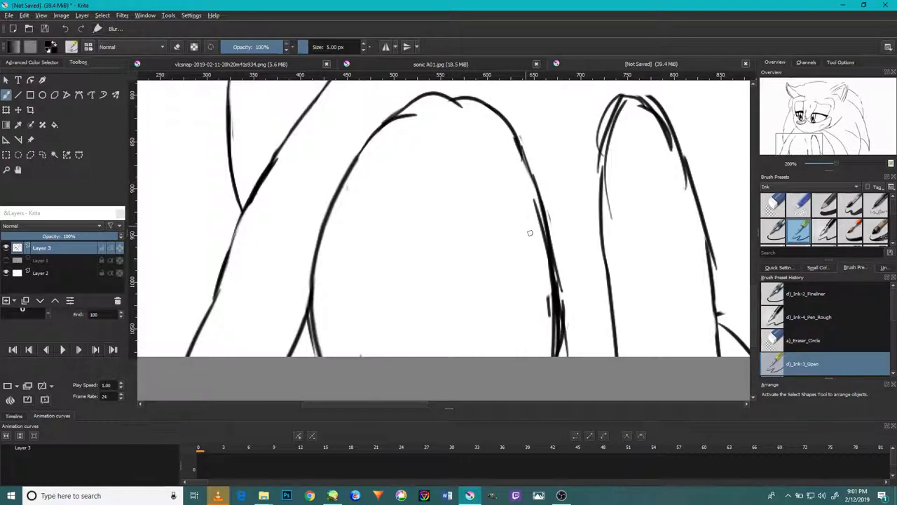
# Retrace the first knee's rounded top and upper right side with the 5 px ink brush.
pyautogui.moveTo(516, 132); pyautogui.dragTo(544, 232)
pyautogui.moveTo(527, 167)
pyautogui.mouseDown()
pyautogui.moveTo(498, 118)
pyautogui.moveTo(431, 98)
pyautogui.mouseUp()
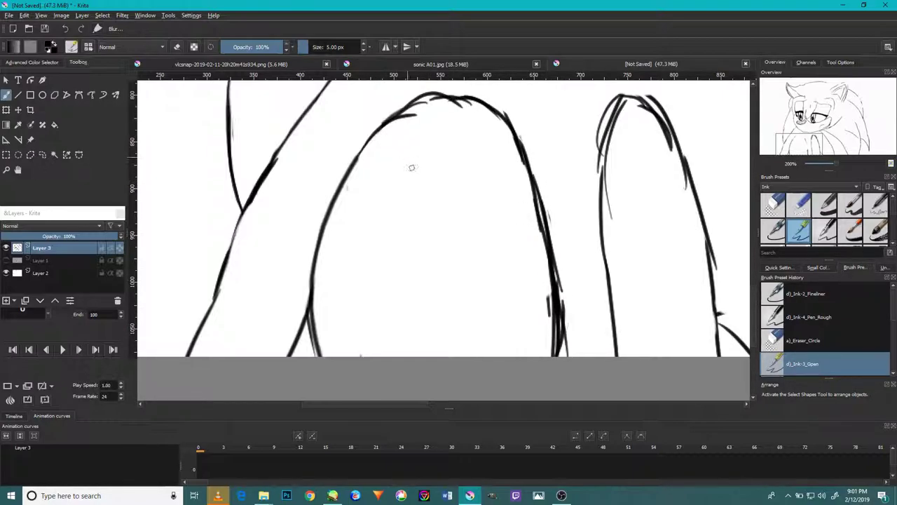
pyautogui.scroll(-3, 437, 220)
pyautogui.scroll(1, 361, 193)
pyautogui.scroll(-2, 360, 215)
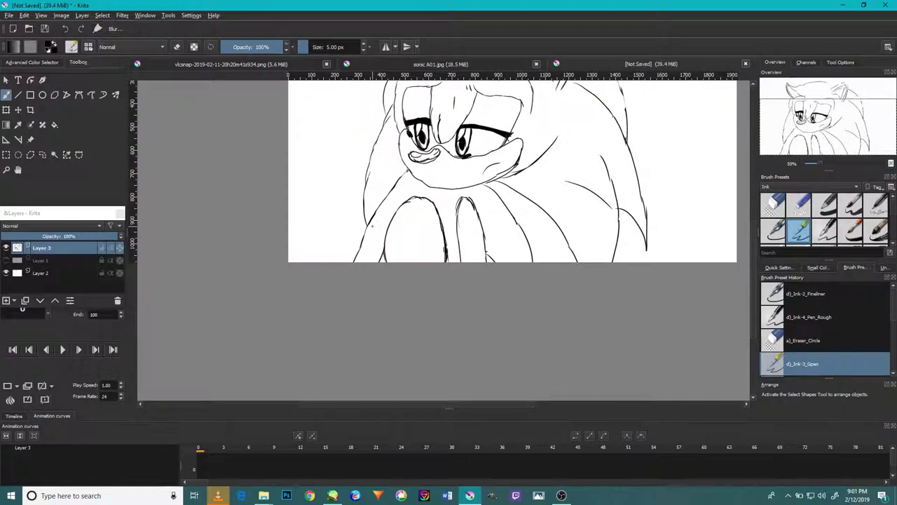
# Erase the arm's outer line below the quill junction and redraw it down to the canvas's lower edge with the 5 px ink brush.
pyautogui.scroll(2, 372, 227)
pyautogui.press('/')
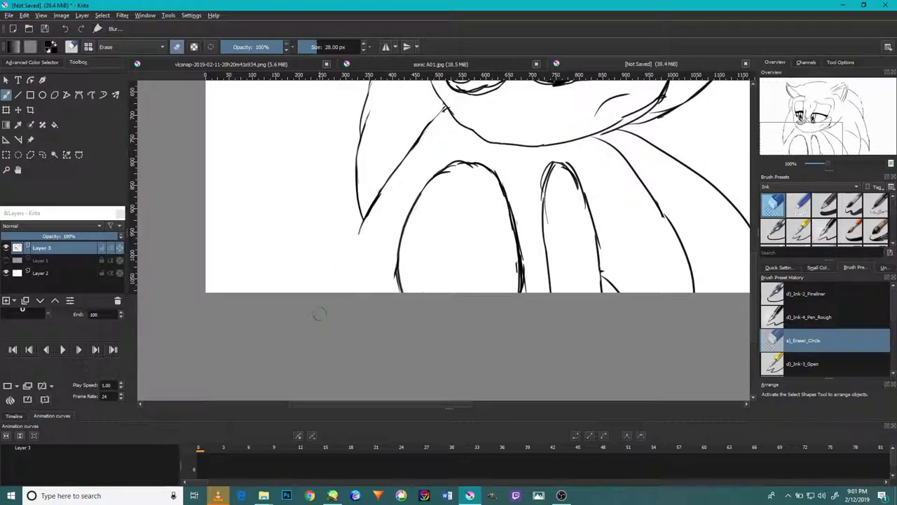
pyautogui.press('/')
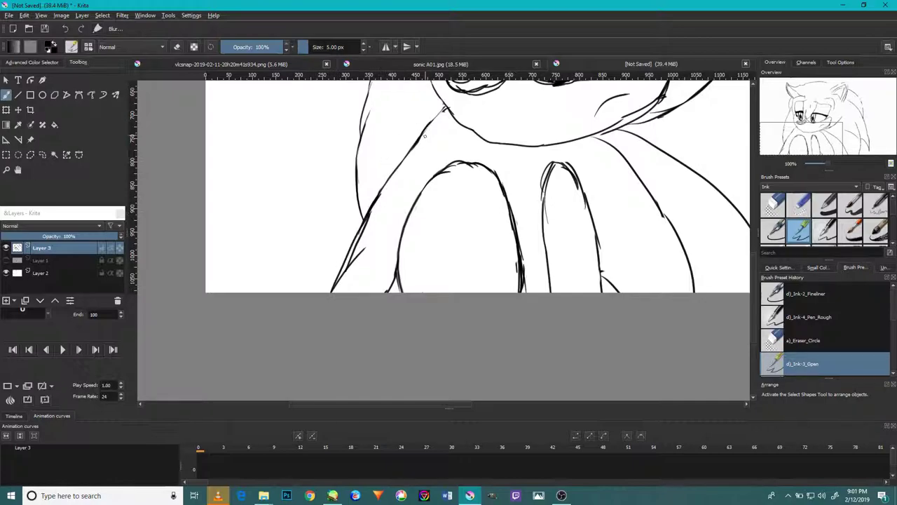
pyautogui.scroll(-3, 482, 121)
pyautogui.moveTo(474, 135); pyautogui.dragTo(455, 253)
pyautogui.scroll(3, 442, 243)
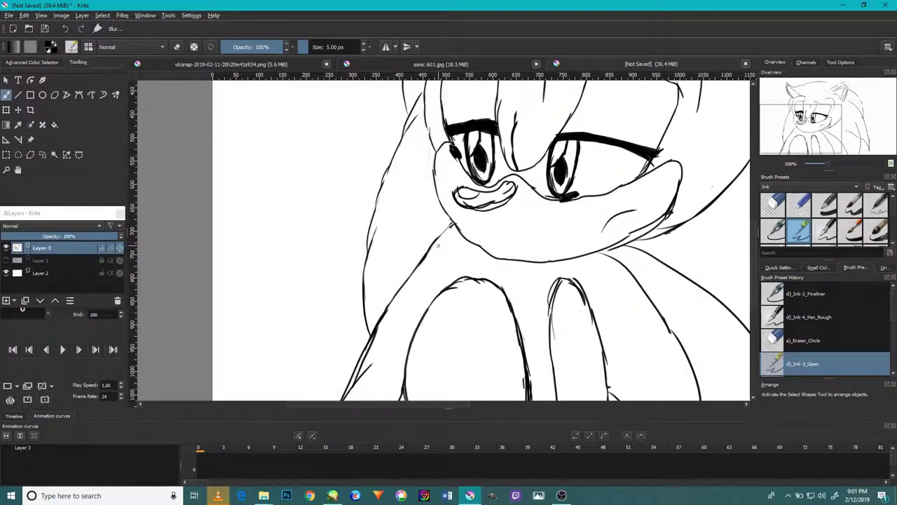
# Erase the doubled strokes along the arm's outer line and re-ink its section below the quill junction.
pyautogui.press('/')
pyautogui.moveTo(361, 384); pyautogui.dragTo(407, 259)
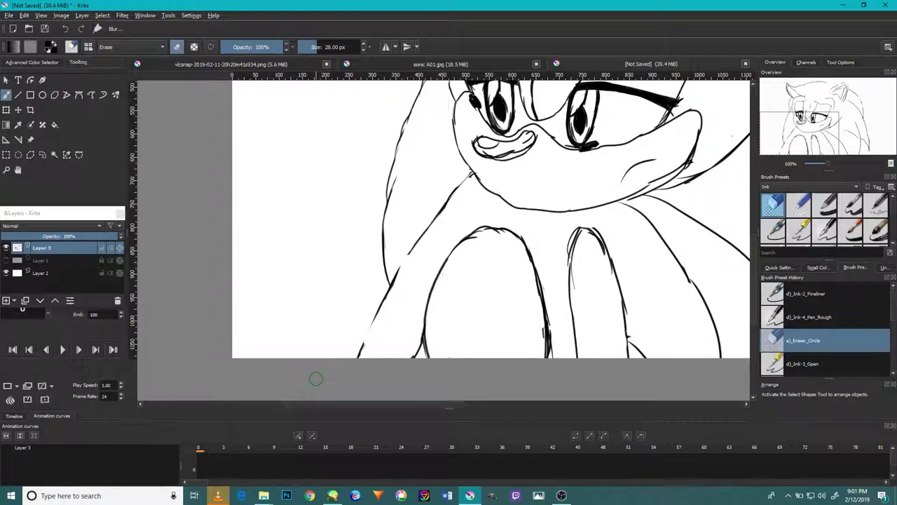
pyautogui.press('/')
pyautogui.scroll(3, 379, 343)
pyautogui.moveTo(324, 354); pyautogui.dragTo(381, 239)
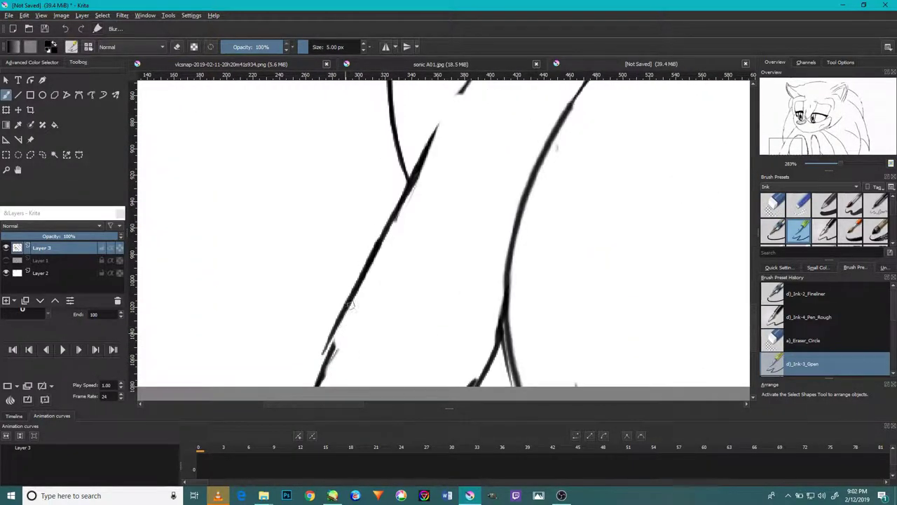
# Re-ink the arm's outer line across the gap above the quill junction up to the muzzle, and connect its lower end.
pyautogui.moveTo(440, 146); pyautogui.dragTo(406, 256)
pyautogui.moveTo(376, 283); pyautogui.dragTo(422, 208)
pyautogui.moveTo(592, 180); pyautogui.dragTo(536, 237)
pyautogui.moveTo(478, 278)
pyautogui.mouseDown()
pyautogui.moveTo(525, 223)
pyautogui.moveTo(614, 208)
pyautogui.mouseUp()
pyautogui.moveTo(540, 223)
pyautogui.mouseDown()
pyautogui.moveTo(611, 225)
pyautogui.moveTo(657, 204)
pyautogui.mouseUp()
pyautogui.moveTo(598, 198); pyautogui.dragTo(696, 237)
pyautogui.moveTo(533, 129)
pyautogui.mouseDown()
pyautogui.moveTo(511, 220)
pyautogui.moveTo(460, 197)
pyautogui.mouseUp()
pyautogui.moveTo(342, 356); pyautogui.dragTo(400, 269)
pyautogui.moveTo(508, 212); pyautogui.dragTo(425, 290)
pyautogui.scroll(3, 471, 286)
pyautogui.scroll(-9, 482, 282)
pyautogui.scroll(2, 535, 302)
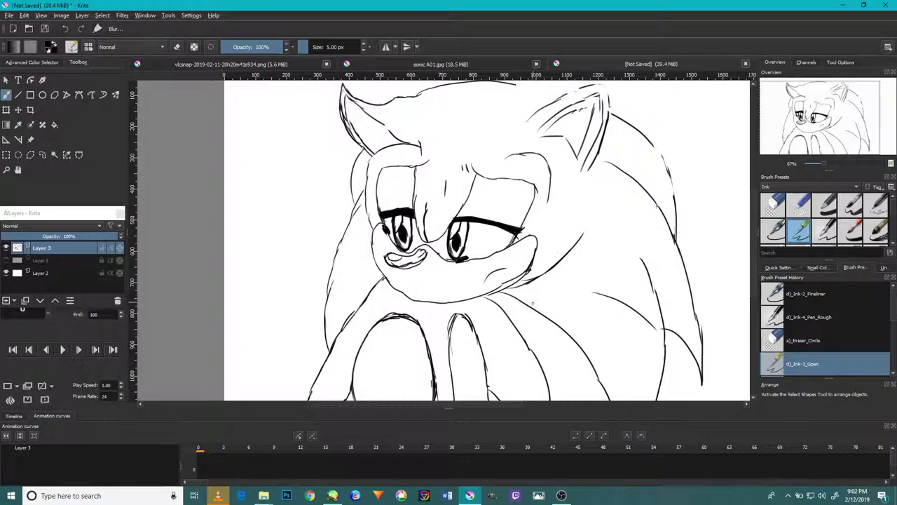
# Erase the doubled strokes on the muzzle's lower edge near the quill roots and redraw that section as one 5 px line.
pyautogui.scroll(2, 536, 307)
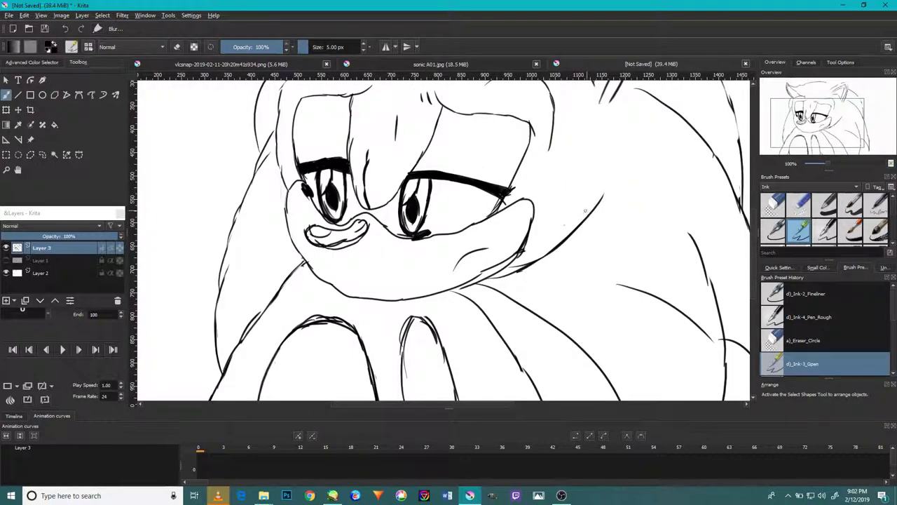
pyautogui.press('e')
pyautogui.scroll(2, 506, 259)
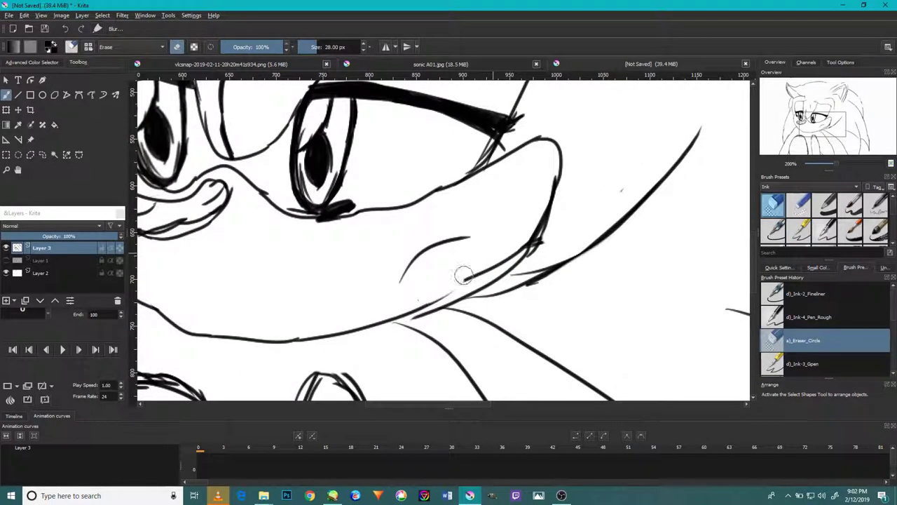
pyautogui.moveTo(418, 305); pyautogui.dragTo(445, 300)
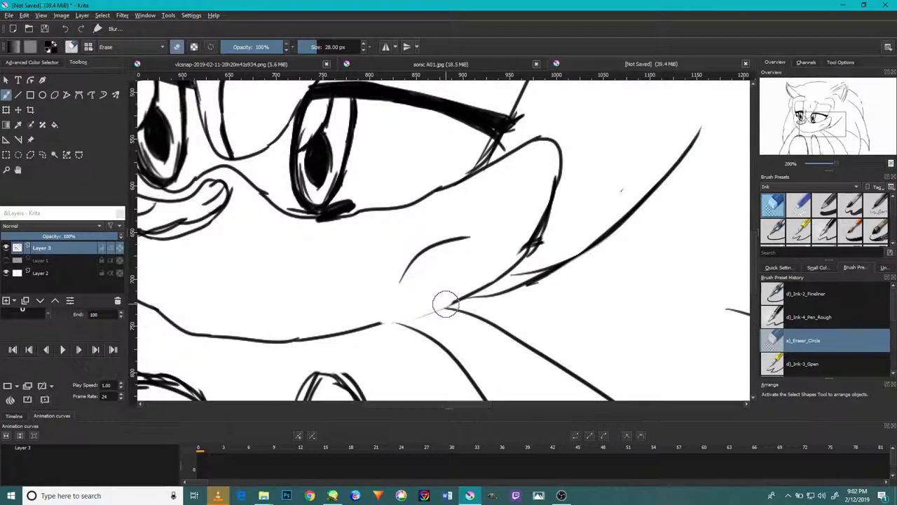
pyautogui.press('e')
pyautogui.moveTo(379, 324); pyautogui.dragTo(460, 299)
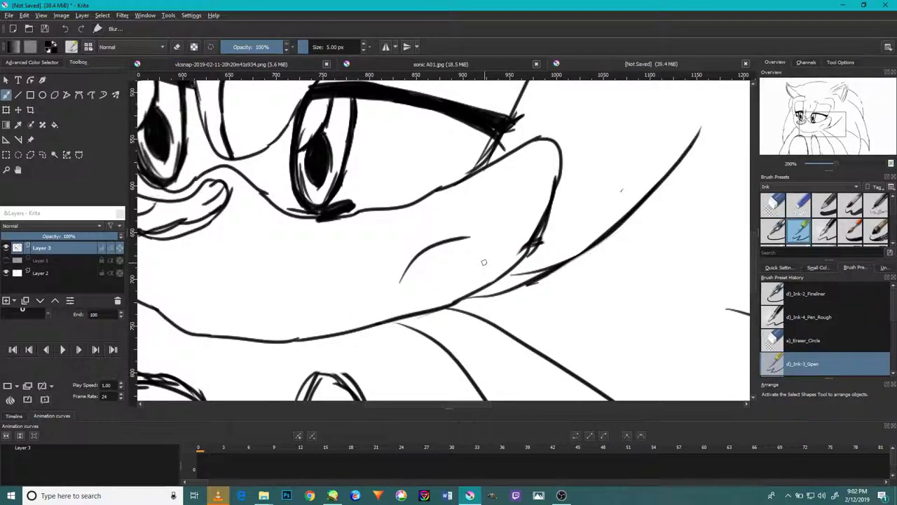
# Erase the rough outer cheek edge of the muzzle and the stray strokes beside it, and redraw the cheek as one smooth line.
pyautogui.press('e')
pyautogui.moveTo(525, 262)
pyautogui.mouseDown()
pyautogui.moveTo(530, 241)
pyautogui.moveTo(520, 256)
pyautogui.moveTo(529, 263)
pyautogui.moveTo(509, 271)
pyautogui.mouseUp()
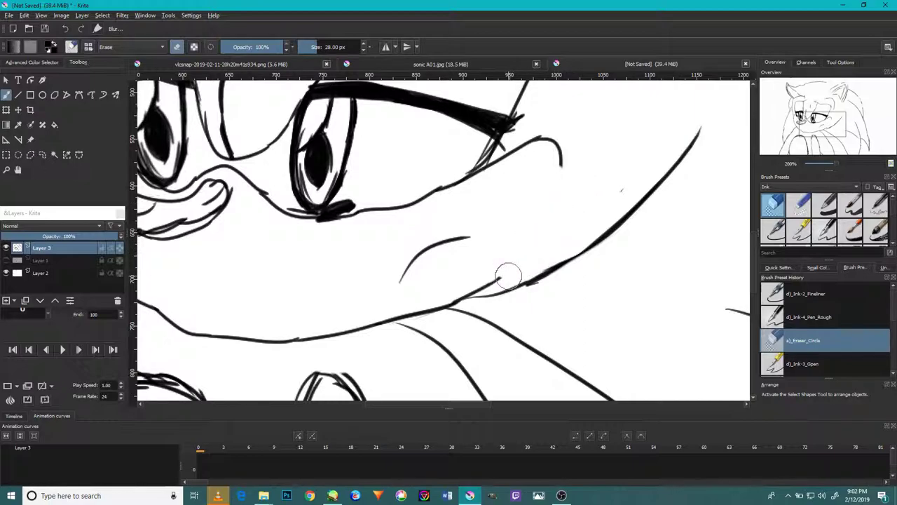
pyautogui.press('e')
pyautogui.moveTo(498, 280)
pyautogui.mouseDown()
pyautogui.moveTo(560, 206)
pyautogui.moveTo(531, 239)
pyautogui.moveTo(561, 185)
pyautogui.mouseUp()
pyautogui.scroll(-3, 527, 230)
pyautogui.scroll(3, 525, 174)
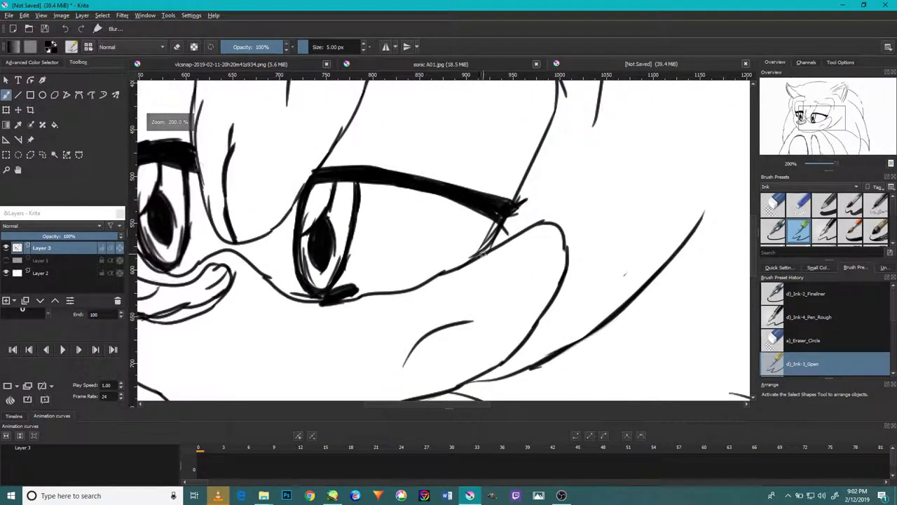
pyautogui.scroll(-2, 505, 206)
pyautogui.scroll(-1, 484, 242)
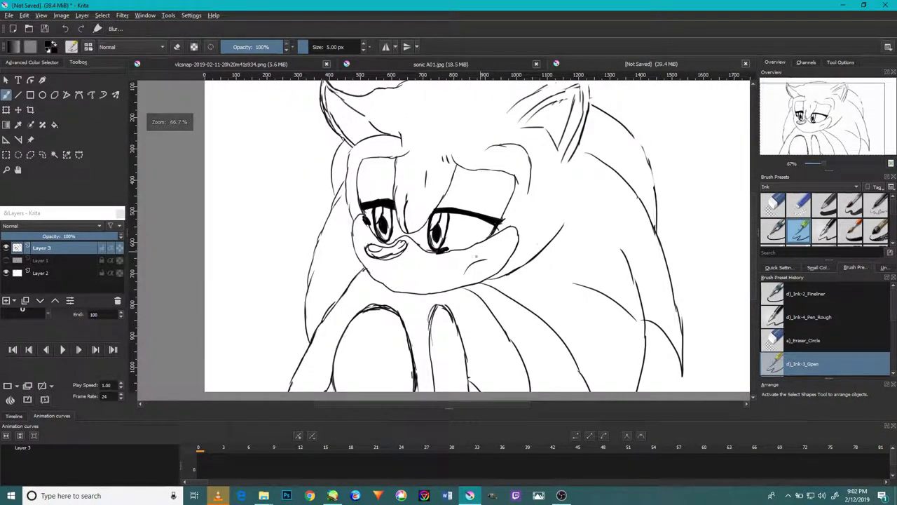
# Erase the duplicate lower arc inside the right-hand ear and the stray ends near the inner ear's tip.
pyautogui.press('e')
pyautogui.scroll(4, 386, 309)
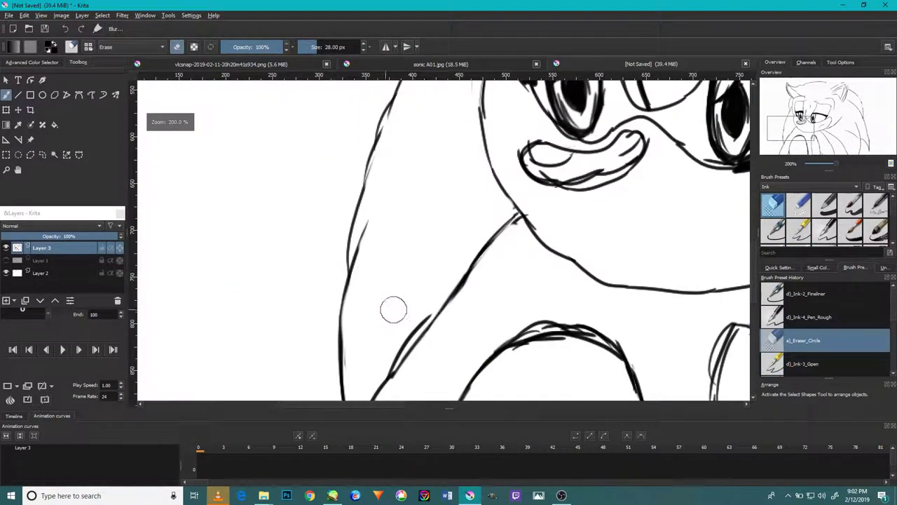
pyautogui.scroll(-4, 384, 372)
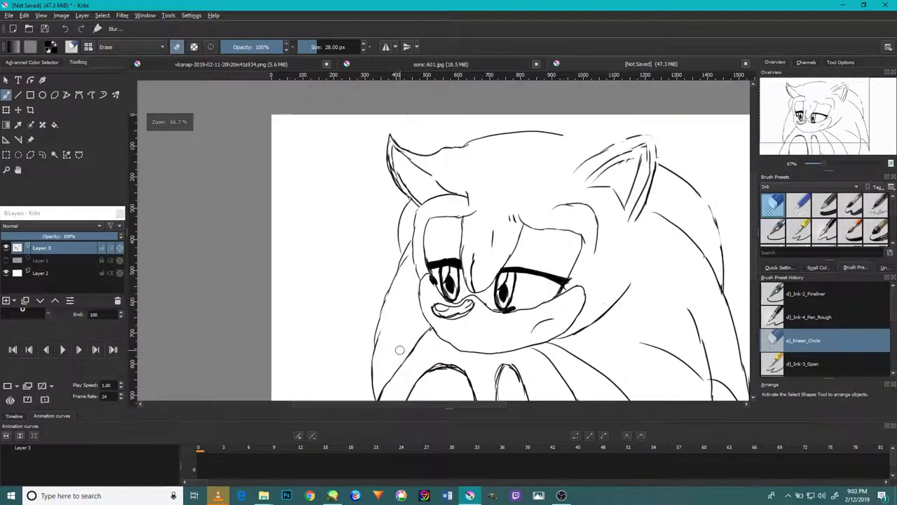
pyautogui.scroll(3, 546, 190)
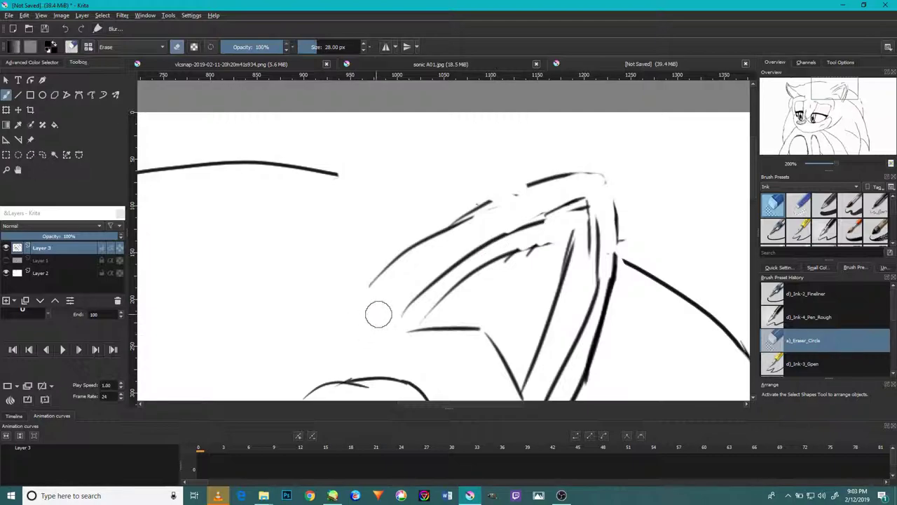
pyautogui.moveTo(513, 261)
pyautogui.mouseDown()
pyautogui.moveTo(547, 239)
pyautogui.moveTo(492, 257)
pyautogui.moveTo(423, 313)
pyautogui.mouseUp()
pyautogui.moveTo(562, 232); pyautogui.dragTo(564, 230)
# Redraw the inner ear's upper edge to a pointed tip with the 5 px ink brush and erase the doubled line along its right side.
pyautogui.press('/')
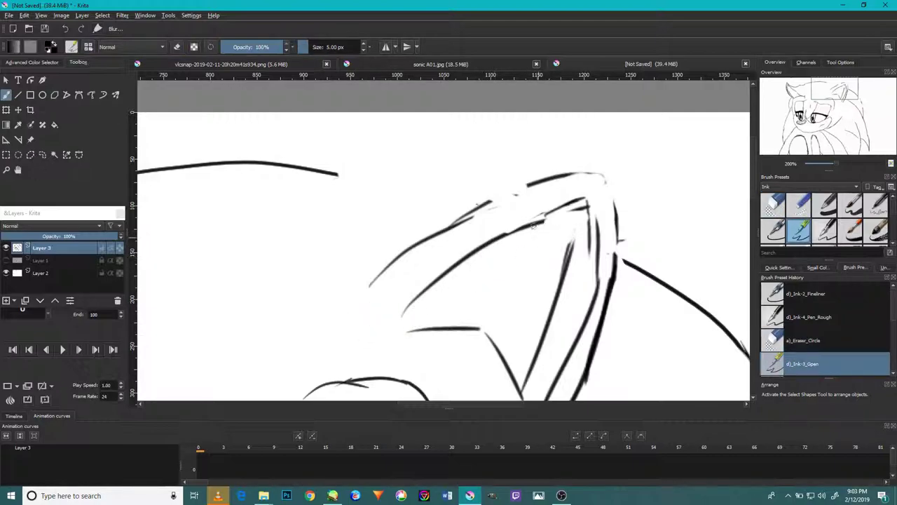
pyautogui.moveTo(494, 240); pyautogui.dragTo(596, 197)
pyautogui.moveTo(567, 269)
pyautogui.mouseDown()
pyautogui.moveTo(585, 195)
pyautogui.moveTo(598, 274)
pyautogui.moveTo(587, 322)
pyautogui.mouseUp()
pyautogui.press('/')
pyautogui.scroll(-1, 590, 318)
pyautogui.scroll(-1, 590, 318)
pyautogui.scroll(2, 569, 356)
pyautogui.moveTo(617, 255)
pyautogui.mouseDown()
pyautogui.moveTo(550, 400)
pyautogui.moveTo(618, 243)
pyautogui.moveTo(625, 150)
pyautogui.moveTo(597, 206)
pyautogui.moveTo(588, 174)
pyautogui.moveTo(574, 173)
pyautogui.moveTo(583, 201)
pyautogui.moveTo(601, 170)
pyautogui.moveTo(529, 303)
pyautogui.mouseUp()
pyautogui.hotkey('ctrl', 'z')
pyautogui.press('/')
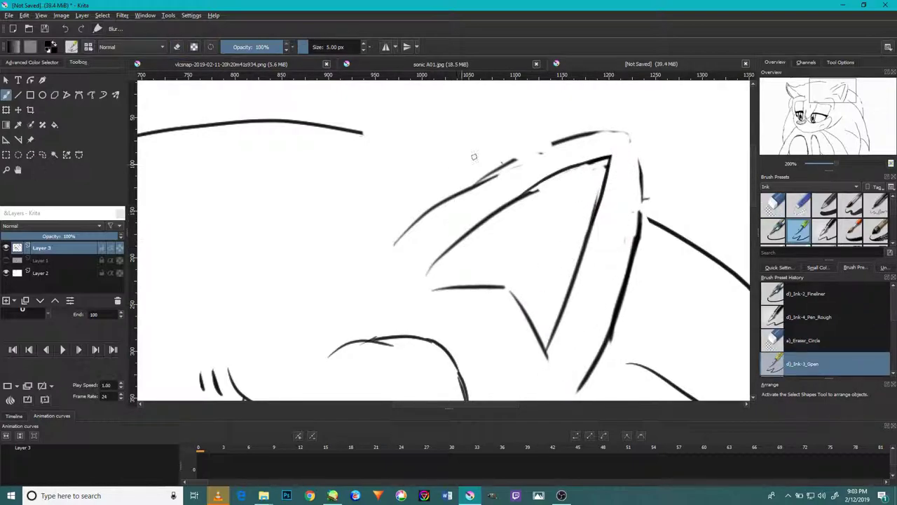
# Ink over the gaps in the right-hand ear's outer upper edge and around its tip.
pyautogui.moveTo(495, 174); pyautogui.dragTo(581, 128)
pyautogui.moveTo(638, 238); pyautogui.dragTo(645, 172)
pyautogui.moveTo(640, 208); pyautogui.dragTo(617, 138)
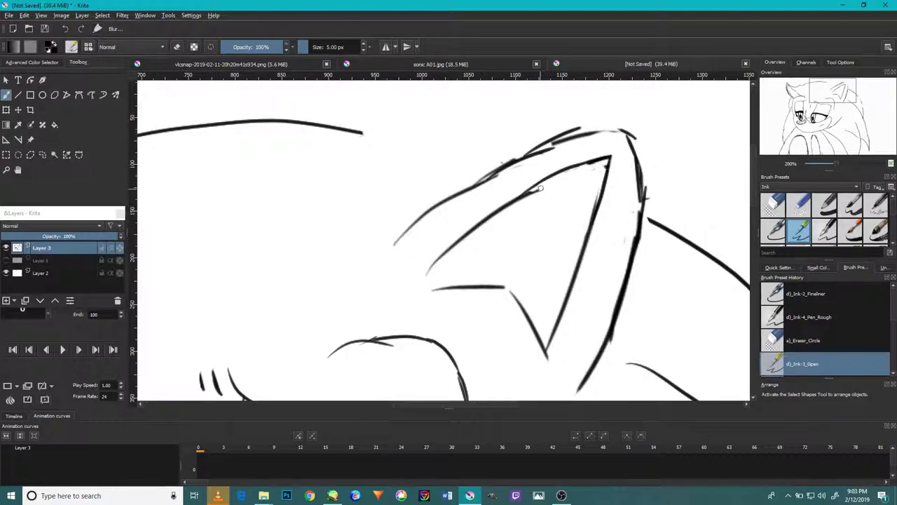
# Add a short stroke outside the base of the right-hand ear and erase the doubled strokes along its outer upper edge.
pyautogui.moveTo(534, 169); pyautogui.dragTo(596, 161)
pyautogui.moveTo(417, 204); pyautogui.dragTo(639, 126)
pyautogui.moveTo(586, 133); pyautogui.dragTo(691, 122)
pyautogui.moveTo(593, 126); pyautogui.dragTo(662, 114)
pyautogui.moveTo(495, 156); pyautogui.dragTo(600, 127)
pyautogui.moveTo(454, 167)
pyautogui.mouseDown()
pyautogui.moveTo(576, 142)
pyautogui.moveTo(571, 136)
pyautogui.moveTo(461, 169)
pyautogui.mouseUp()
pyautogui.press('/')
pyautogui.moveTo(562, 140); pyautogui.dragTo(627, 120)
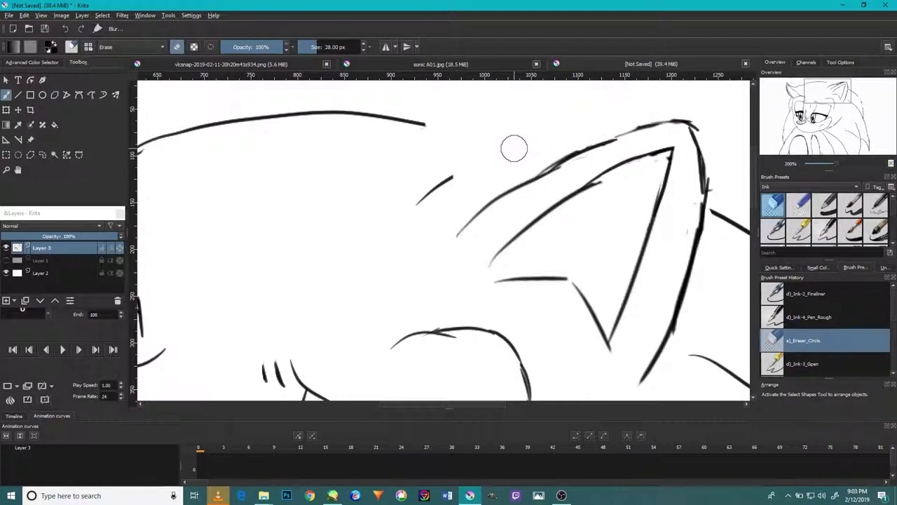
# Try to redraw the right-hand ear's outer upper edge as a higher arc with the 5 px ink brush.
pyautogui.press('e')
pyautogui.moveTo(683, 122)
pyautogui.mouseDown()
pyautogui.moveTo(650, 114)
pyautogui.moveTo(534, 127)
pyautogui.moveTo(414, 203)
pyautogui.mouseUp()
pyautogui.scroll(-4, 489, 172)
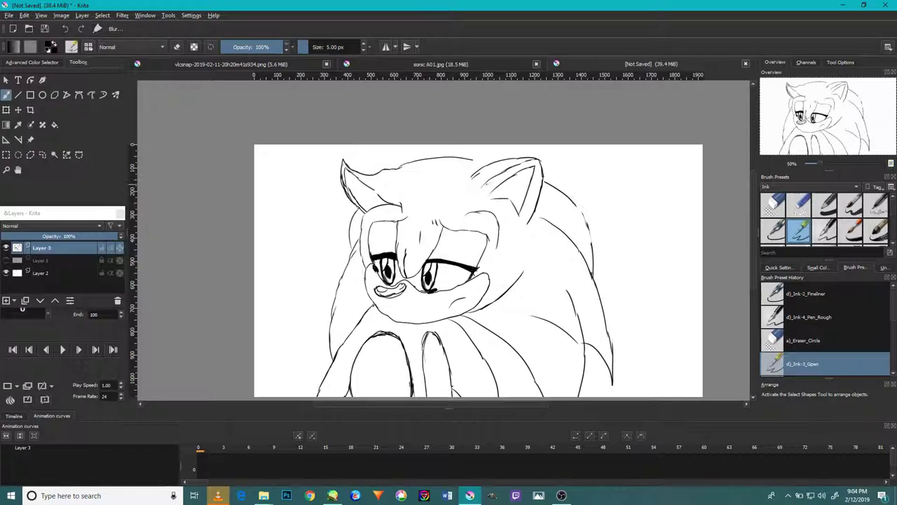
pyautogui.hotkey('ctrl', 'z')
pyautogui.rightClick(503, 178)
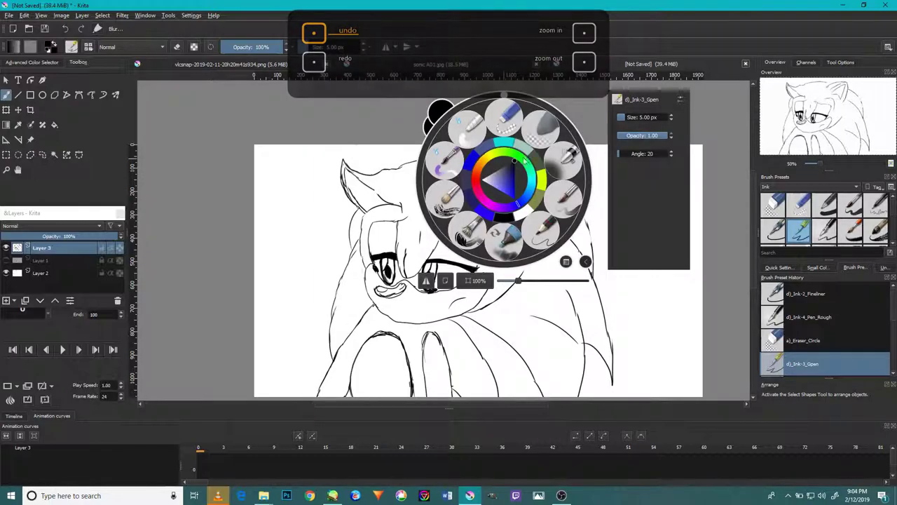
pyautogui.click(600, 211)
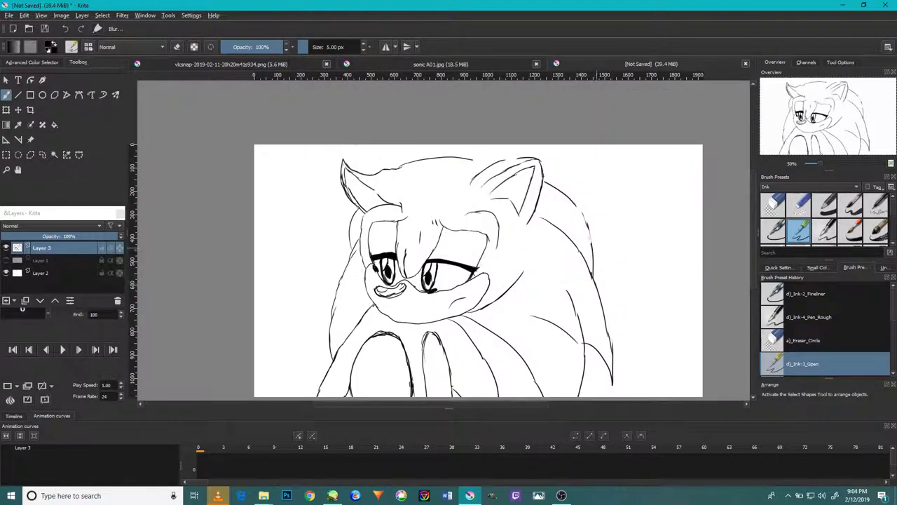
# Try further strokes along the right-hand ear's outer edge, and undo all of the raised trial arcs.
pyautogui.scroll(4, 489, 151)
pyautogui.moveTo(617, 184)
pyautogui.mouseDown()
pyautogui.moveTo(550, 207)
pyautogui.moveTo(440, 294)
pyautogui.mouseUp()
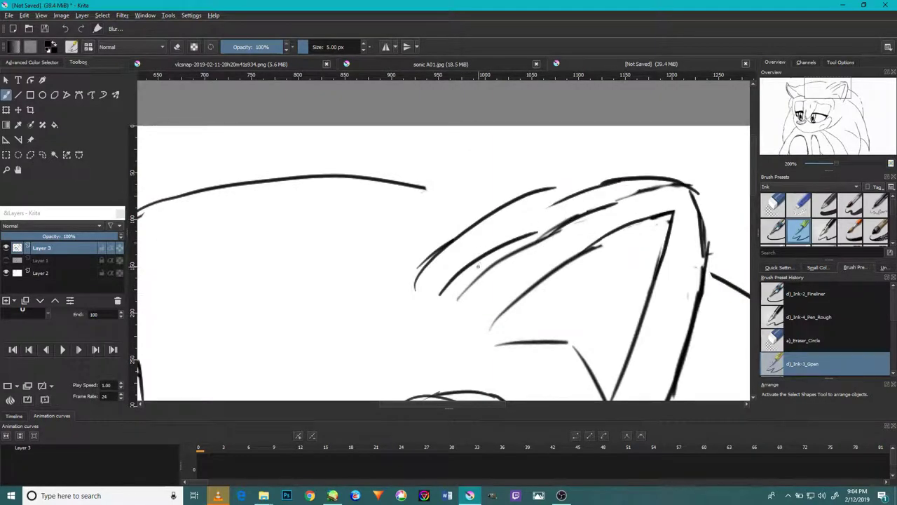
pyautogui.moveTo(594, 203); pyautogui.dragTo(481, 263)
pyautogui.click(68, 28)
pyautogui.click(68, 30)
pyautogui.click(70, 30)
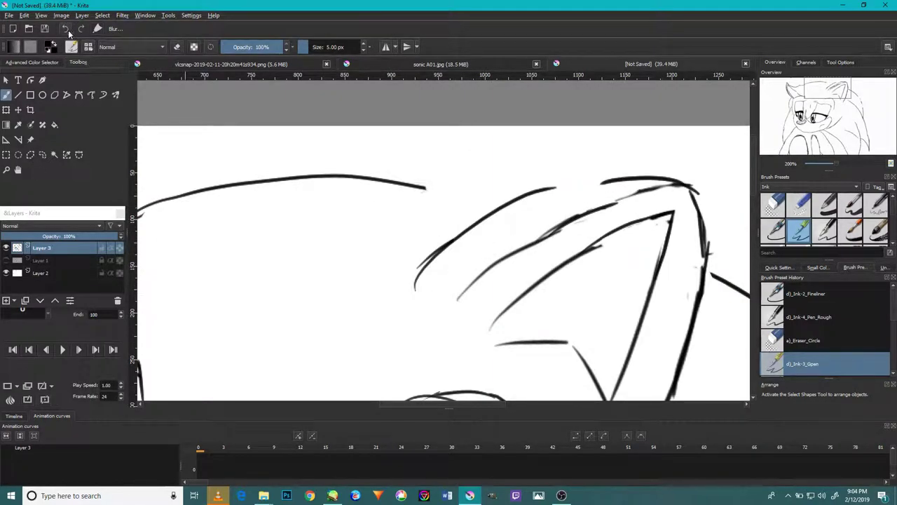
pyautogui.click(68, 30)
pyautogui.click(67, 30)
# Draw a new outer upper edge from the right-hand ear's tip to its base, and extend the head's top line to the ear.
pyautogui.moveTo(693, 184)
pyautogui.mouseDown()
pyautogui.moveTo(571, 205)
pyautogui.moveTo(440, 287)
pyautogui.mouseUp()
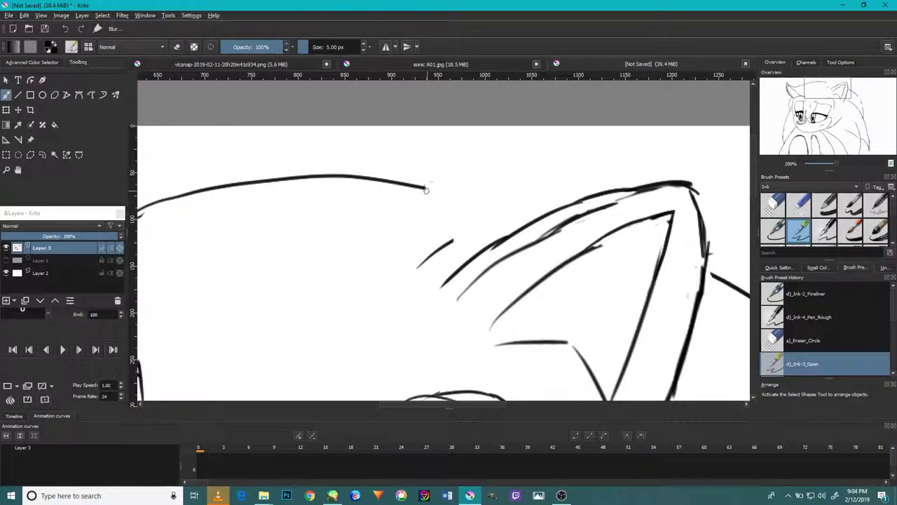
pyautogui.moveTo(422, 186); pyautogui.dragTo(591, 196)
pyautogui.scroll(-4, 563, 235)
pyautogui.scroll(5, 642, 321)
# Retrace the right-hand ear's outer side and close the gaps in the upper back quill's outline behind it.
pyautogui.moveTo(642, 321); pyautogui.dragTo(632, 241)
pyautogui.moveTo(615, 186); pyautogui.dragTo(615, 243)
pyautogui.moveTo(634, 294); pyautogui.dragTo(594, 202)
pyautogui.moveTo(617, 238); pyautogui.dragTo(572, 157)
pyautogui.moveTo(603, 229); pyautogui.dragTo(550, 147)
# Join the inner ear's base line to its upper edge, and connect the broken quill lines at the character's lower back.
pyautogui.scroll(-3, 554, 263)
pyautogui.scroll(2, 554, 263)
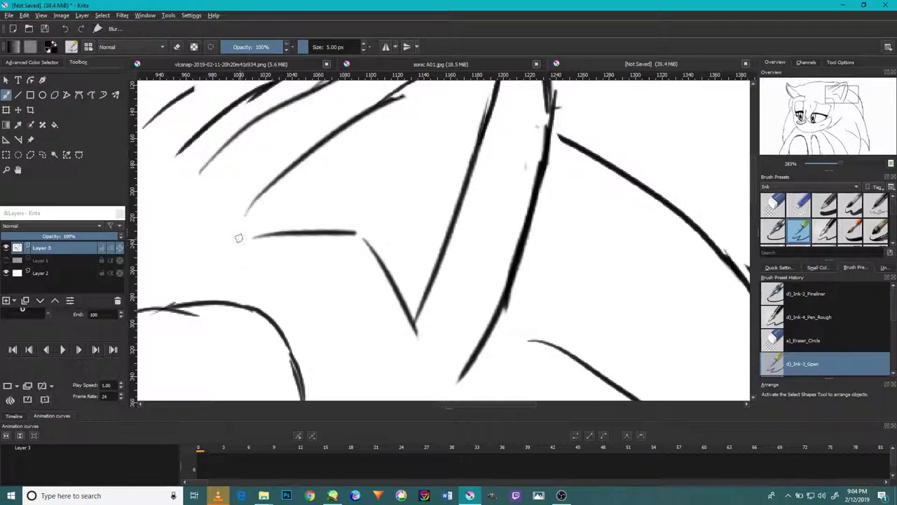
pyautogui.moveTo(241, 240); pyautogui.dragTo(265, 189)
pyautogui.scroll(-4, 373, 210)
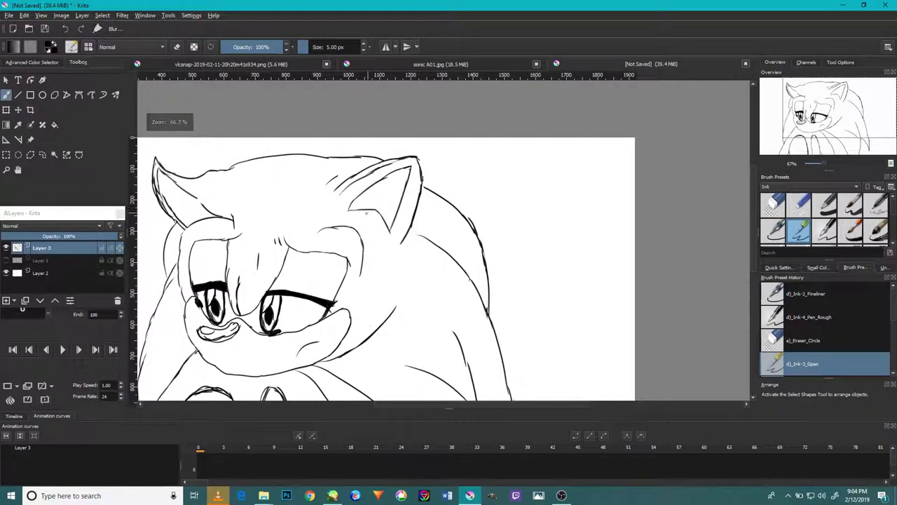
pyautogui.scroll(6, 382, 211)
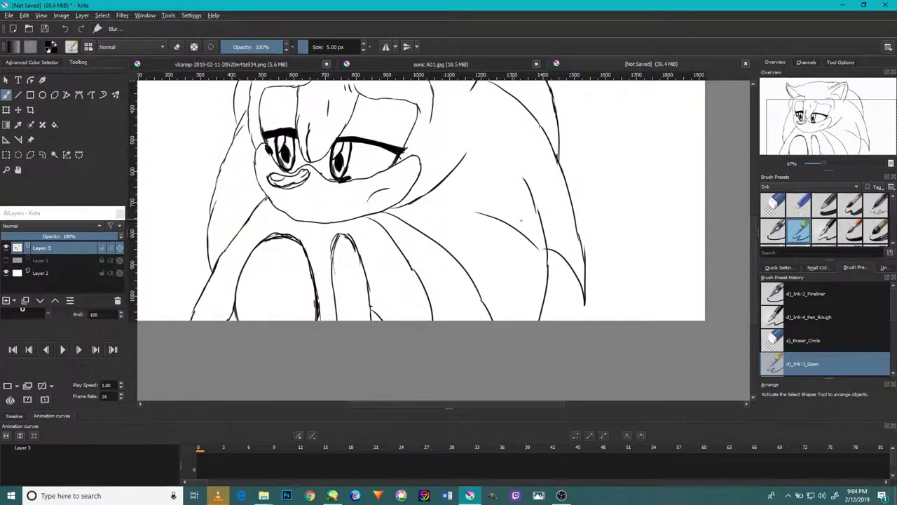
pyautogui.scroll(-6, 555, 254)
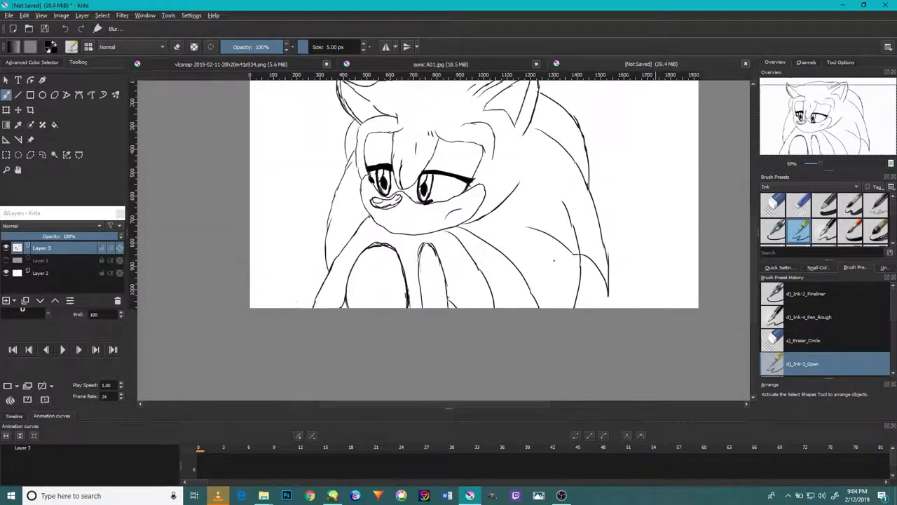
pyautogui.scroll(1, 533, 266)
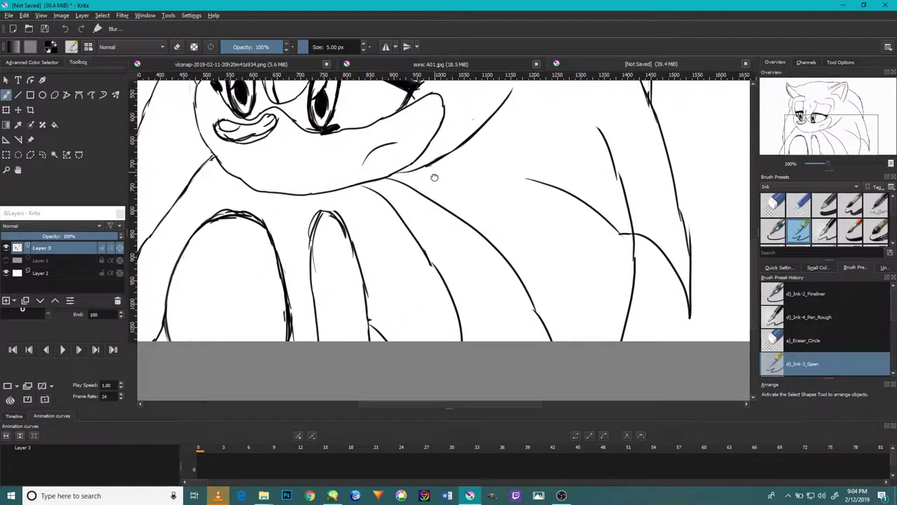
# Handwrite "Sally No" in the empty area beside the face and draw a round speech bubble with a tail around it.
pyautogui.scroll(-2, 434, 174)
pyautogui.scroll(1, 321, 254)
pyautogui.scroll(1, 326, 192)
pyautogui.moveTo(327, 192); pyautogui.dragTo(344, 210)
pyautogui.moveTo(227, 166)
pyautogui.mouseDown()
pyautogui.moveTo(235, 203)
pyautogui.moveTo(292, 223)
pyautogui.mouseUp()
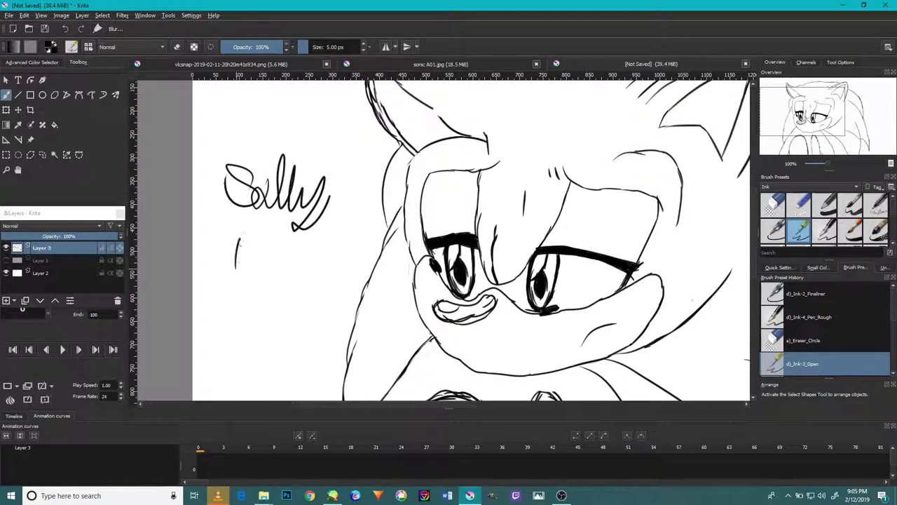
pyautogui.moveTo(236, 267); pyautogui.dragTo(278, 259)
pyautogui.moveTo(333, 264)
pyautogui.mouseDown()
pyautogui.moveTo(198, 172)
pyautogui.moveTo(328, 284)
pyautogui.mouseUp()
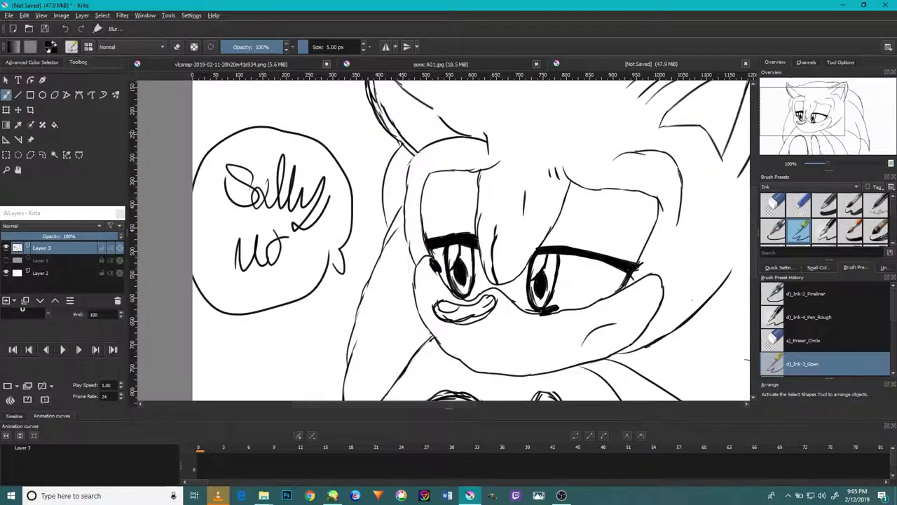
# Undo the handwritten "Sally No" and the speech bubble around it.
pyautogui.click(67, 30)
pyautogui.click(67, 31)
pyautogui.click(68, 30)
pyautogui.click(67, 30)
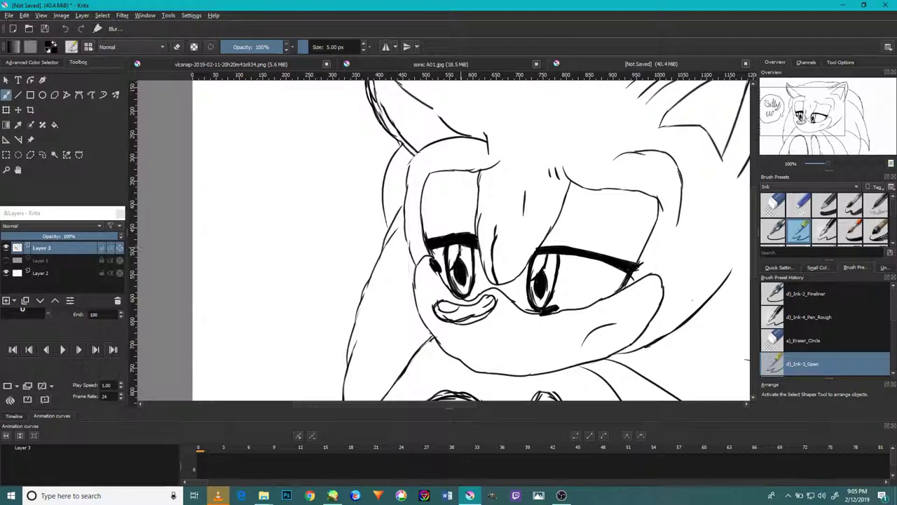
# Draw a new curved lower edge for the lower back quill, running from the inner body line down to the quill's tip.
pyautogui.scroll(-3, 462, 247)
pyautogui.scroll(2, 566, 283)
pyautogui.moveTo(603, 281); pyautogui.dragTo(512, 203)
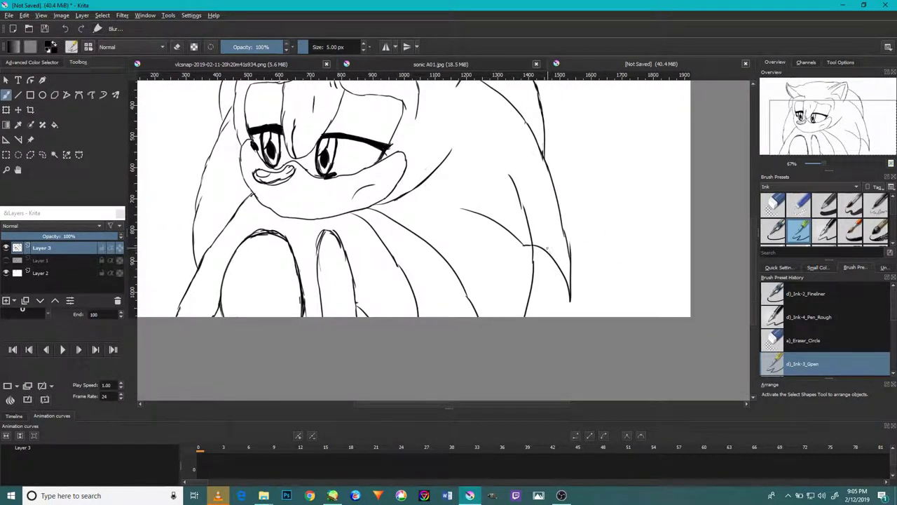
pyautogui.scroll(2, 578, 253)
pyautogui.moveTo(485, 278); pyautogui.dragTo(543, 317)
pyautogui.moveTo(505, 291); pyautogui.dragTo(560, 363)
# Erase the old curved line crossing the lower back and the rough overlapping strokes around the lower quill's tip.
pyautogui.press('/')
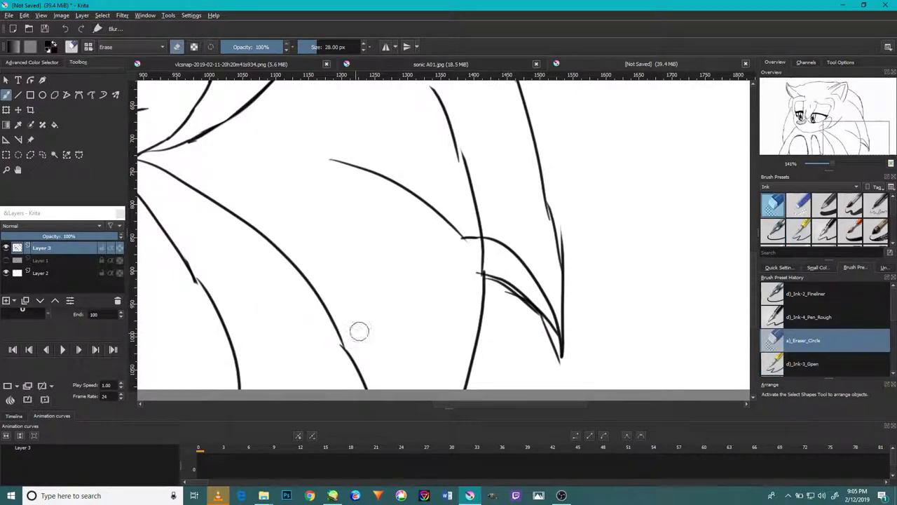
pyautogui.moveTo(329, 160)
pyautogui.mouseDown()
pyautogui.moveTo(450, 219)
pyautogui.moveTo(456, 274)
pyautogui.moveTo(501, 285)
pyautogui.moveTo(556, 344)
pyautogui.moveTo(492, 245)
pyautogui.mouseUp()
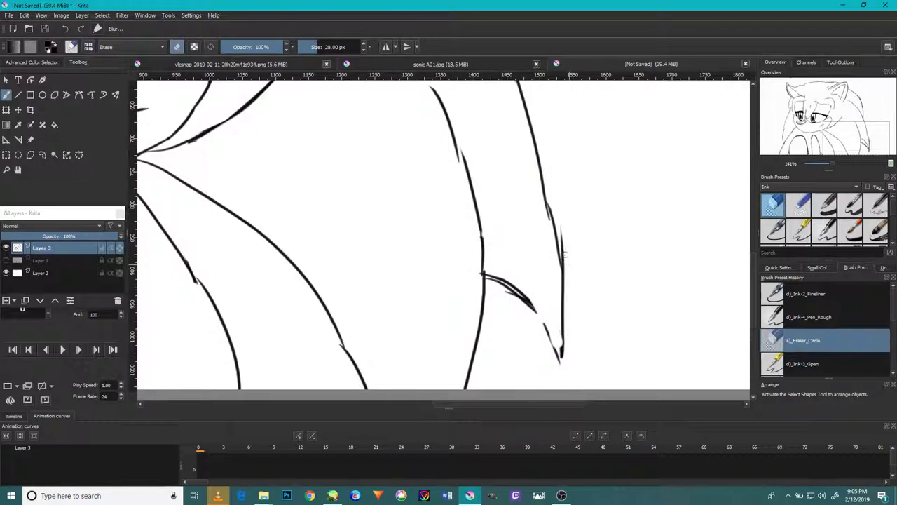
pyautogui.moveTo(569, 264); pyautogui.dragTo(545, 296)
# Redraw the lower back quill's tip as a longer point and reconnect its outer edge to the back outline.
pyautogui.press('/')
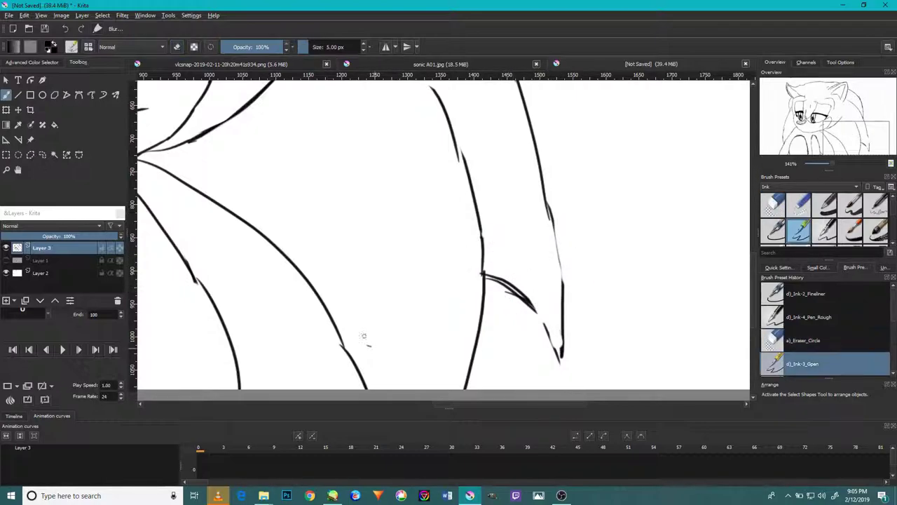
pyautogui.moveTo(562, 357)
pyautogui.mouseDown()
pyautogui.moveTo(528, 302)
pyautogui.moveTo(563, 270)
pyautogui.moveTo(549, 201)
pyautogui.moveTo(565, 387)
pyautogui.mouseUp()
pyautogui.moveTo(564, 386)
pyautogui.mouseDown()
pyautogui.moveTo(571, 325)
pyautogui.moveTo(555, 203)
pyautogui.mouseUp()
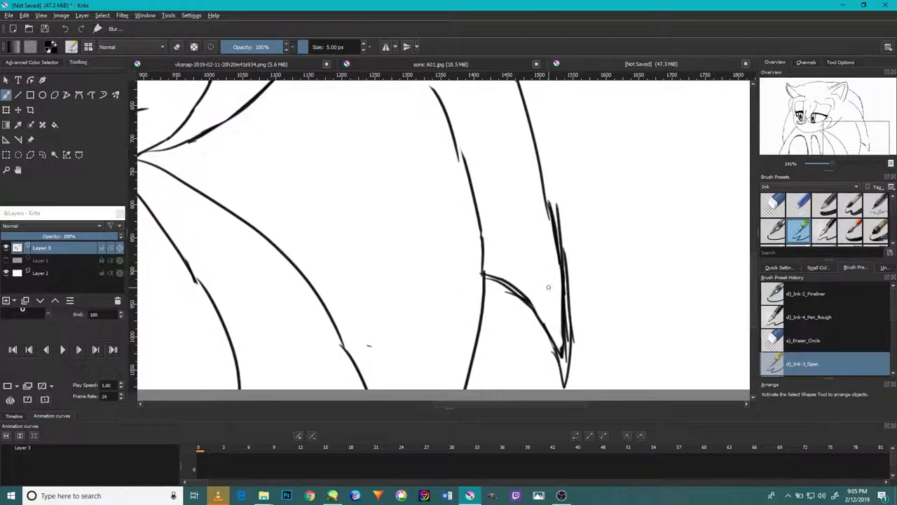
pyautogui.press('/')
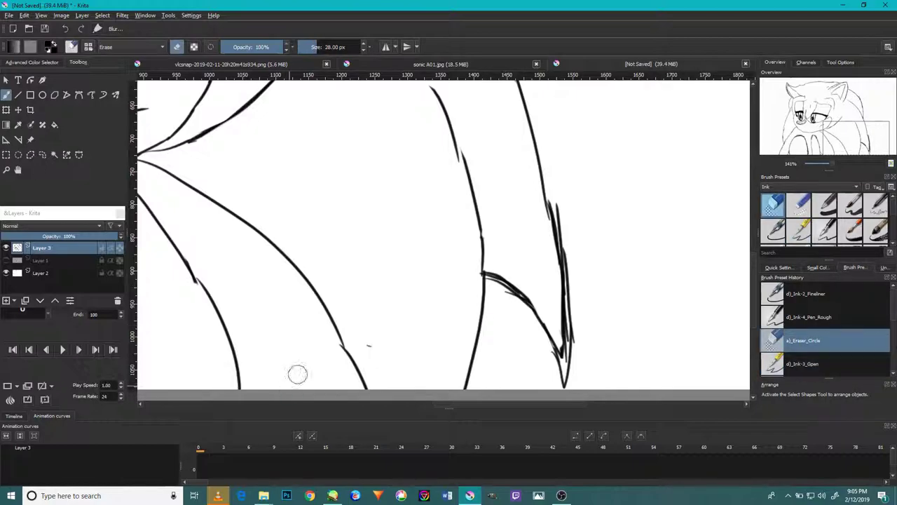
# Retrace the lower outer side of the narrow knee and thicken the short diagonal line at its base.
pyautogui.scroll(-3, 358, 348)
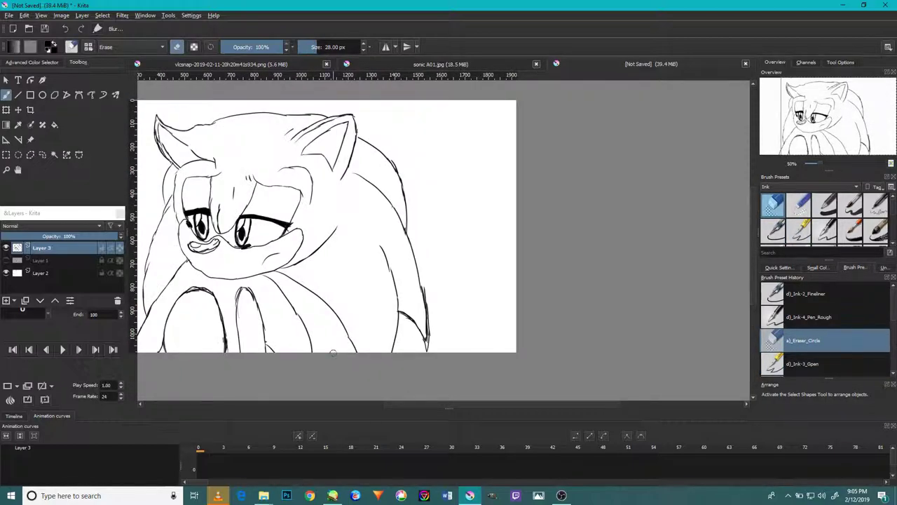
pyautogui.press('/')
pyautogui.moveTo(297, 280)
pyautogui.mouseDown()
pyautogui.moveTo(348, 274)
pyautogui.moveTo(362, 252)
pyautogui.mouseUp()
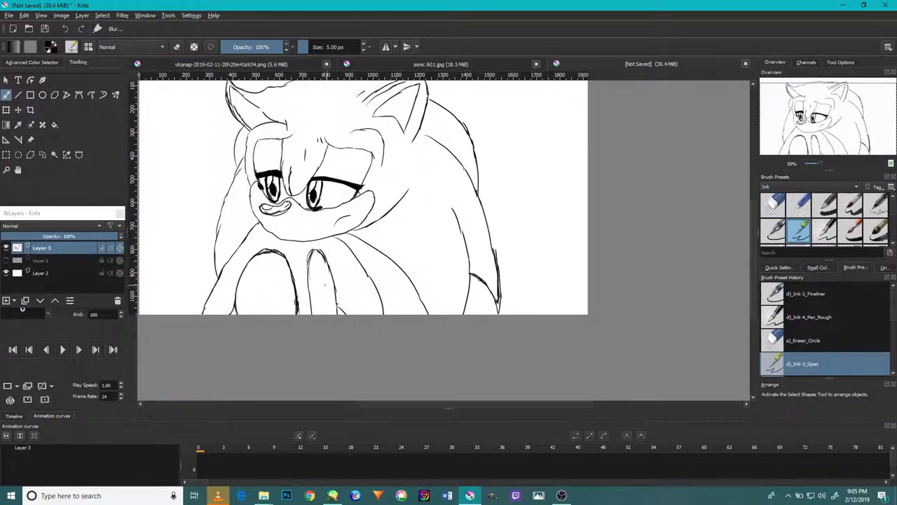
pyautogui.moveTo(446, 199); pyautogui.dragTo(425, 267)
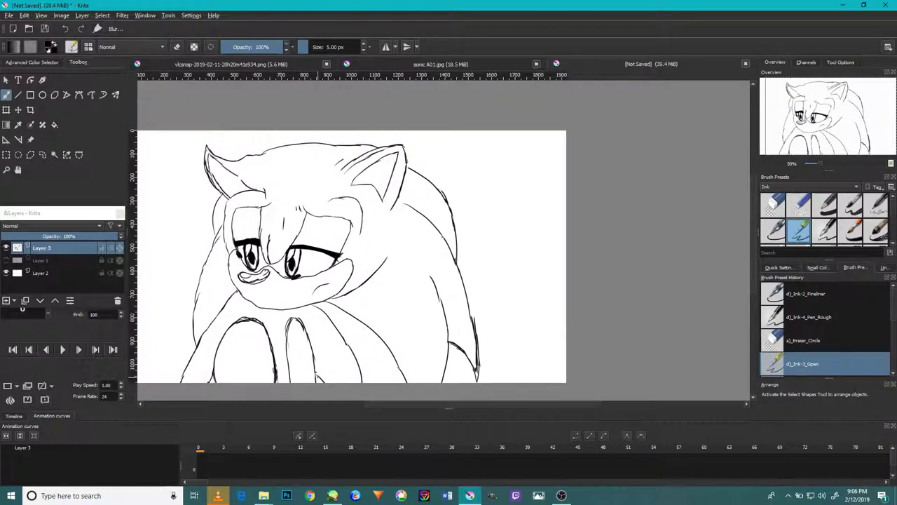
pyautogui.scroll(6, 319, 329)
pyautogui.moveTo(326, 318); pyautogui.dragTo(320, 225)
pyautogui.moveTo(322, 290); pyautogui.dragTo(313, 203)
pyautogui.moveTo(320, 264); pyautogui.dragTo(312, 189)
pyautogui.moveTo(325, 282); pyautogui.dragTo(369, 331)
# Erase the doubled rough strokes around the top and upper sides of the narrow knee.
pyautogui.scroll(-2, 392, 361)
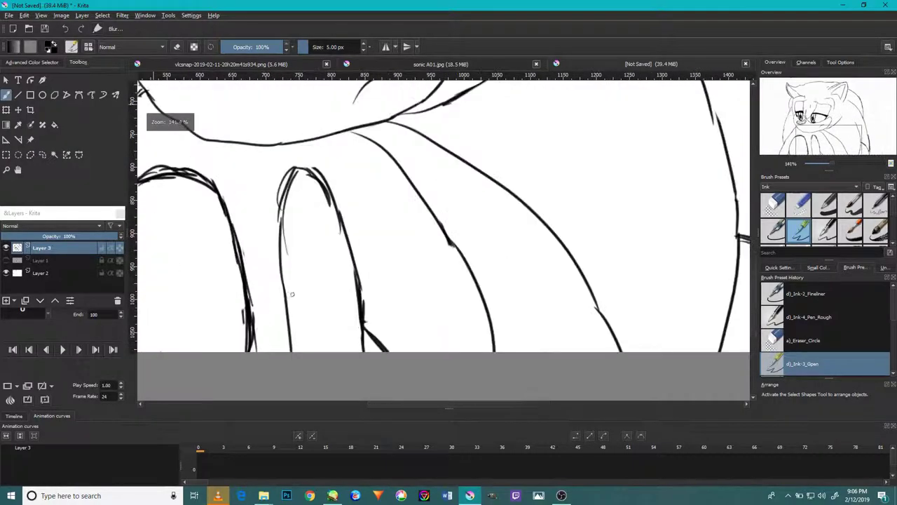
pyautogui.scroll(1, 291, 300)
pyautogui.moveTo(335, 273); pyautogui.dragTo(425, 361)
pyautogui.press('e')
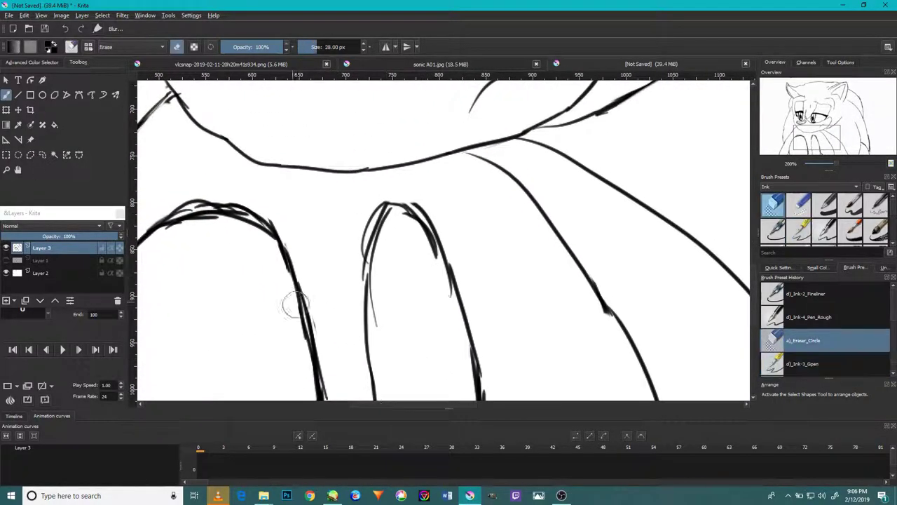
pyautogui.moveTo(413, 183)
pyautogui.mouseDown()
pyautogui.moveTo(399, 232)
pyautogui.moveTo(386, 226)
pyautogui.moveTo(376, 275)
pyautogui.mouseUp()
pyautogui.moveTo(447, 306)
pyautogui.mouseDown()
pyautogui.moveTo(407, 226)
pyautogui.moveTo(412, 216)
pyautogui.mouseUp()
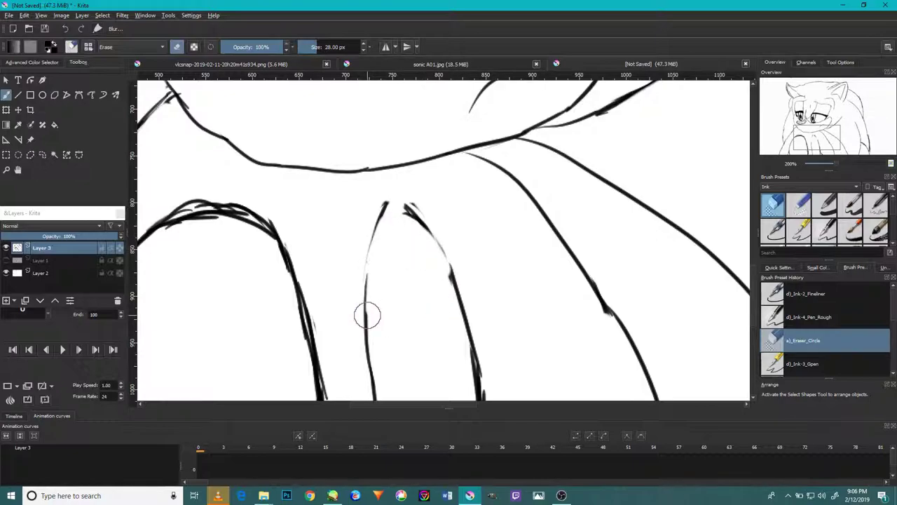
# Redraw the narrow knee's rounded top and join it to both of its sides.
pyautogui.press('e')
pyautogui.moveTo(373, 283)
pyautogui.mouseDown()
pyautogui.moveTo(368, 242)
pyautogui.moveTo(382, 213)
pyautogui.moveTo(436, 247)
pyautogui.mouseUp()
pyautogui.moveTo(462, 289); pyautogui.dragTo(419, 205)
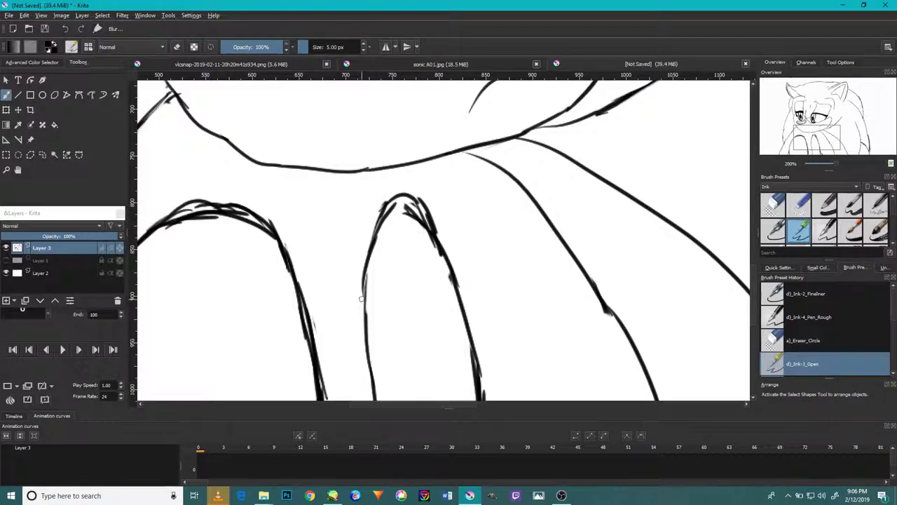
# Erase the stray overlapping strokes along the top and sides of the large knee to leave a cleaner outline.
pyautogui.press('/')
pyautogui.moveTo(323, 286); pyautogui.dragTo(404, 242)
pyautogui.moveTo(283, 184)
pyautogui.mouseDown()
pyautogui.moveTo(266, 176)
pyautogui.moveTo(244, 183)
pyautogui.mouseUp()
pyautogui.moveTo(296, 173)
pyautogui.mouseDown()
pyautogui.moveTo(342, 190)
pyautogui.moveTo(331, 178)
pyautogui.mouseUp()
pyautogui.moveTo(238, 337); pyautogui.dragTo(291, 261)
pyautogui.moveTo(439, 293)
pyautogui.mouseDown()
pyautogui.moveTo(438, 273)
pyautogui.moveTo(466, 301)
pyautogui.moveTo(464, 287)
pyautogui.moveTo(466, 316)
pyautogui.mouseUp()
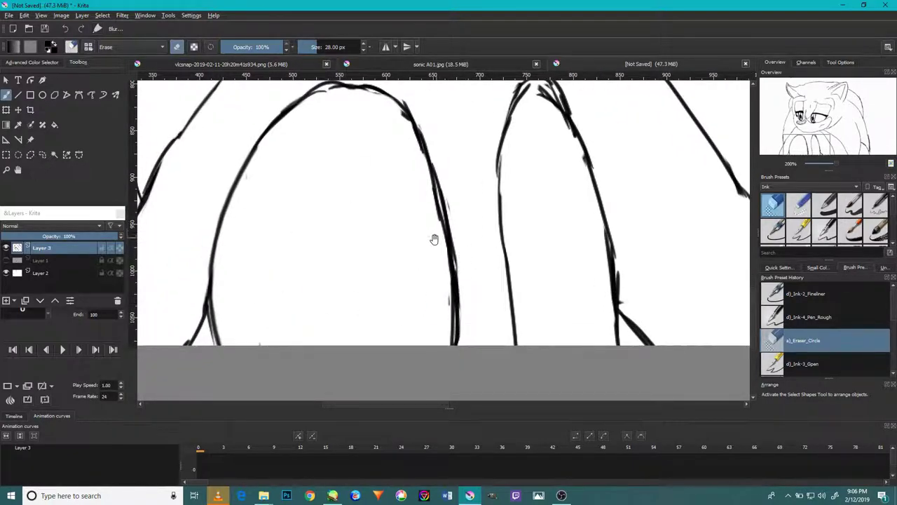
pyautogui.moveTo(444, 209); pyautogui.dragTo(468, 298)
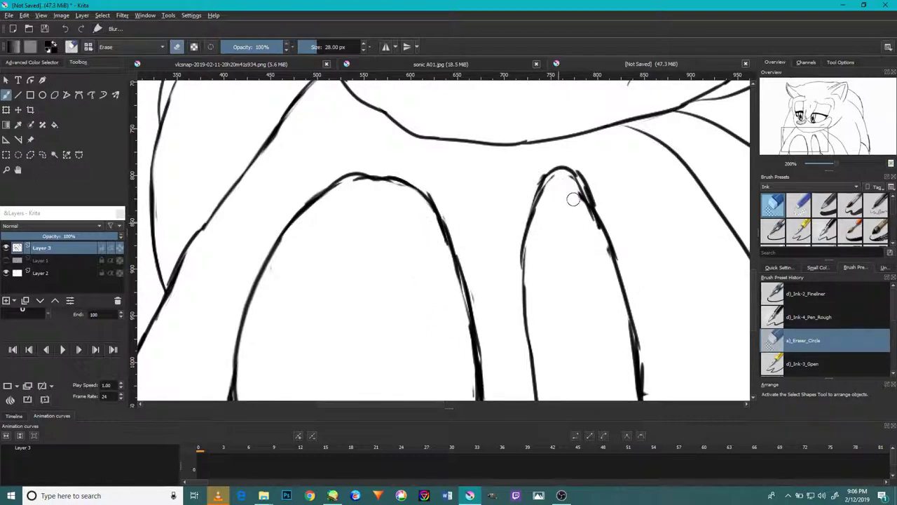
# Thin out the lower back quill's outline by erasing the excess strokes along its outer edge and tip.
pyautogui.scroll(-4, 582, 211)
pyautogui.scroll(2, 561, 230)
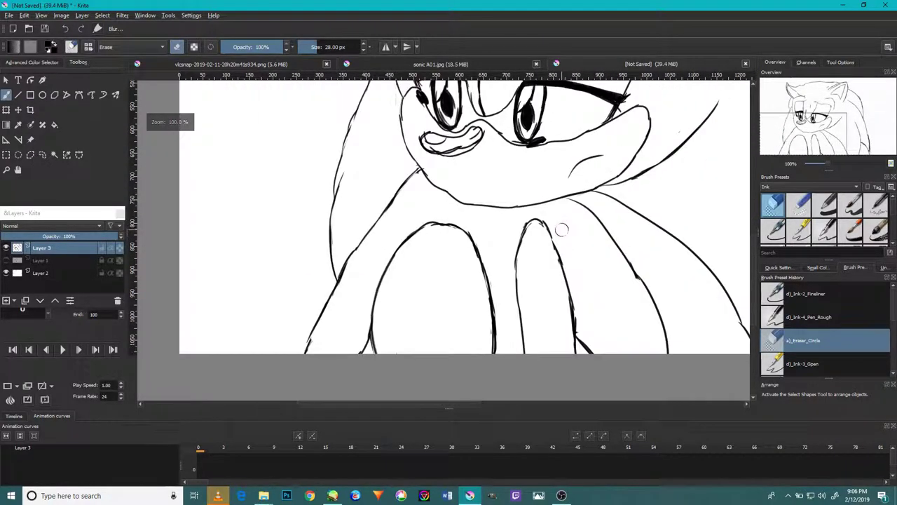
pyautogui.scroll(-2, 562, 229)
pyautogui.scroll(3, 575, 210)
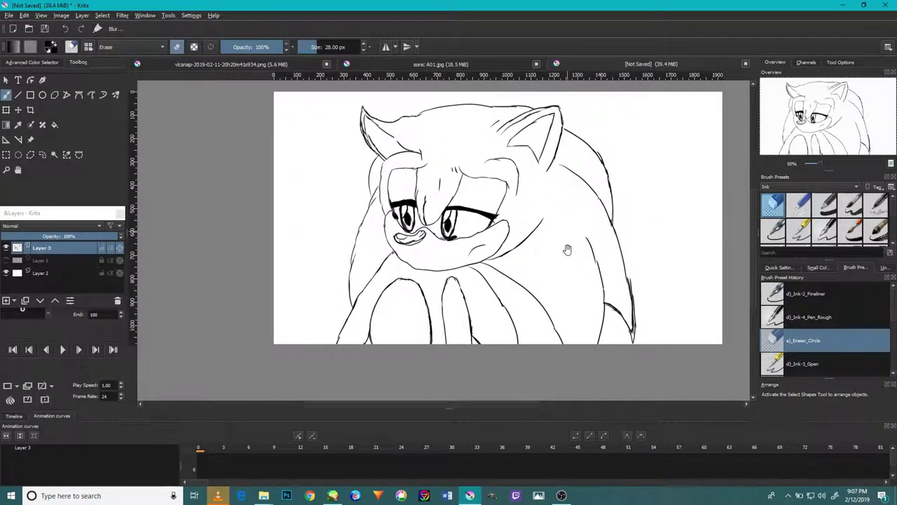
pyautogui.scroll(1, 533, 280)
pyautogui.moveTo(494, 262); pyautogui.dragTo(500, 339)
pyautogui.moveTo(529, 276); pyautogui.dragTo(541, 173)
pyautogui.moveTo(499, 259)
pyautogui.mouseDown()
pyautogui.moveTo(500, 350)
pyautogui.moveTo(483, 270)
pyautogui.moveTo(414, 288)
pyautogui.moveTo(400, 269)
pyautogui.mouseUp()
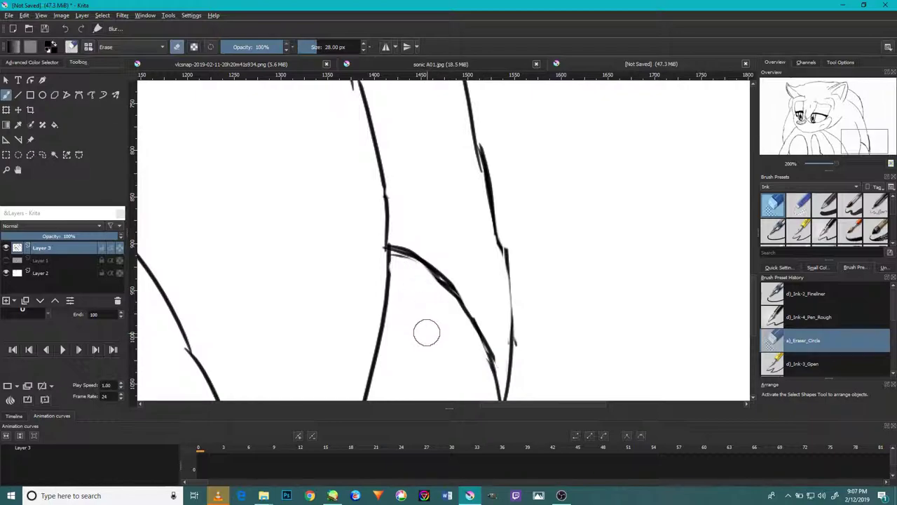
pyautogui.scroll(-5, 428, 320)
pyautogui.scroll(2, 429, 317)
pyautogui.click(310, 209)
# Handwrite the artist's signature with the date 2/12/19 and a small smiley in the empty area behind the character's back.
pyautogui.moveTo(344, 221)
pyautogui.mouseDown()
pyautogui.moveTo(445, 240)
pyautogui.moveTo(456, 232)
pyautogui.moveTo(478, 250)
pyautogui.mouseUp()
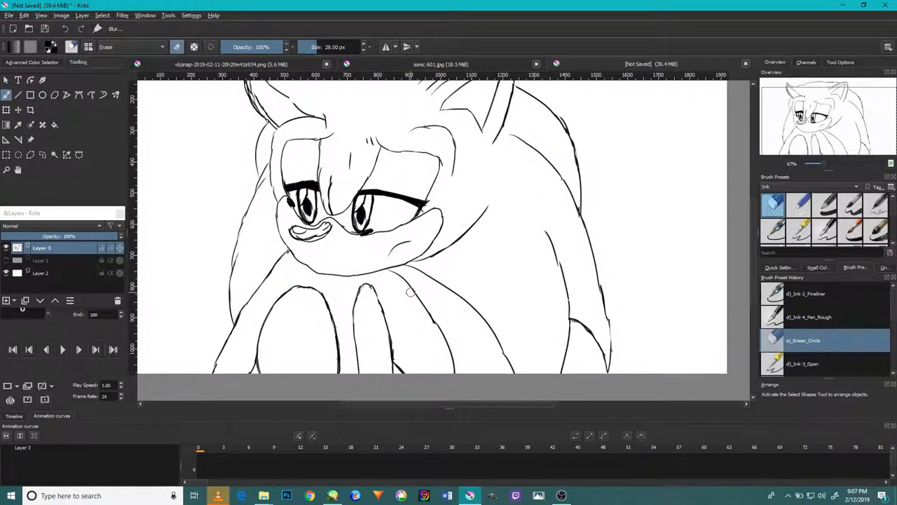
pyautogui.press('/')
pyautogui.moveTo(558, 221); pyautogui.dragTo(530, 235)
pyautogui.moveTo(620, 204); pyautogui.dragTo(621, 234)
pyautogui.moveTo(630, 197); pyautogui.dragTo(648, 223)
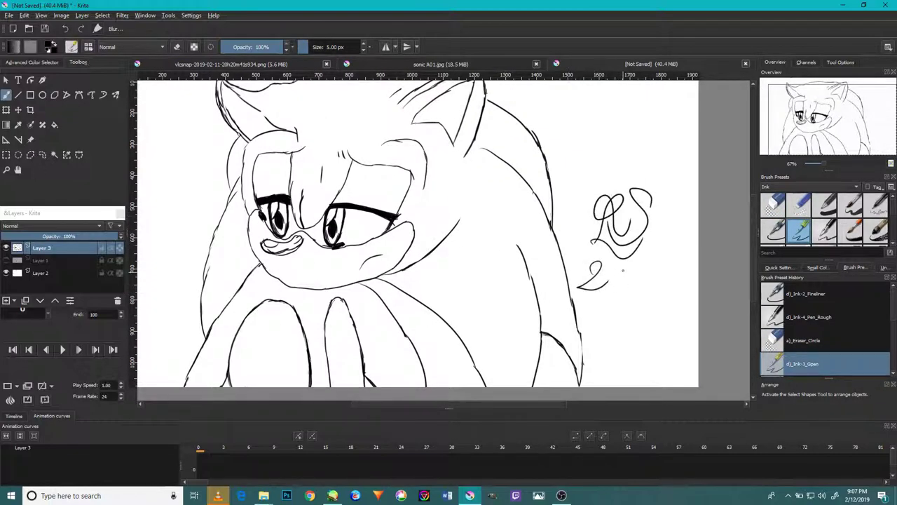
pyautogui.moveTo(663, 263); pyautogui.dragTo(660, 282)
pyautogui.moveTo(683, 265); pyautogui.dragTo(674, 283)
pyautogui.moveTo(592, 324); pyautogui.dragTo(664, 299)
pyautogui.moveTo(613, 338); pyautogui.dragTo(694, 329)
pyautogui.moveTo(651, 341); pyautogui.dragTo(658, 357)
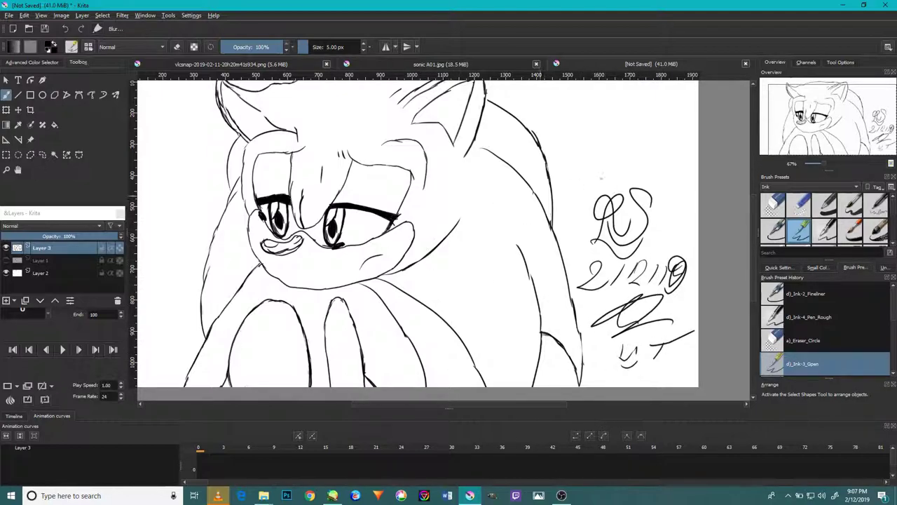
pyautogui.click(562, 496)
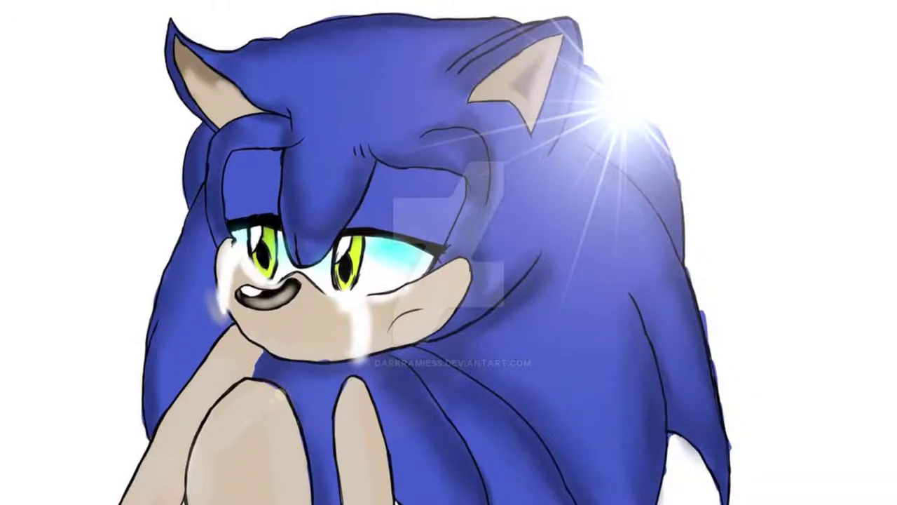